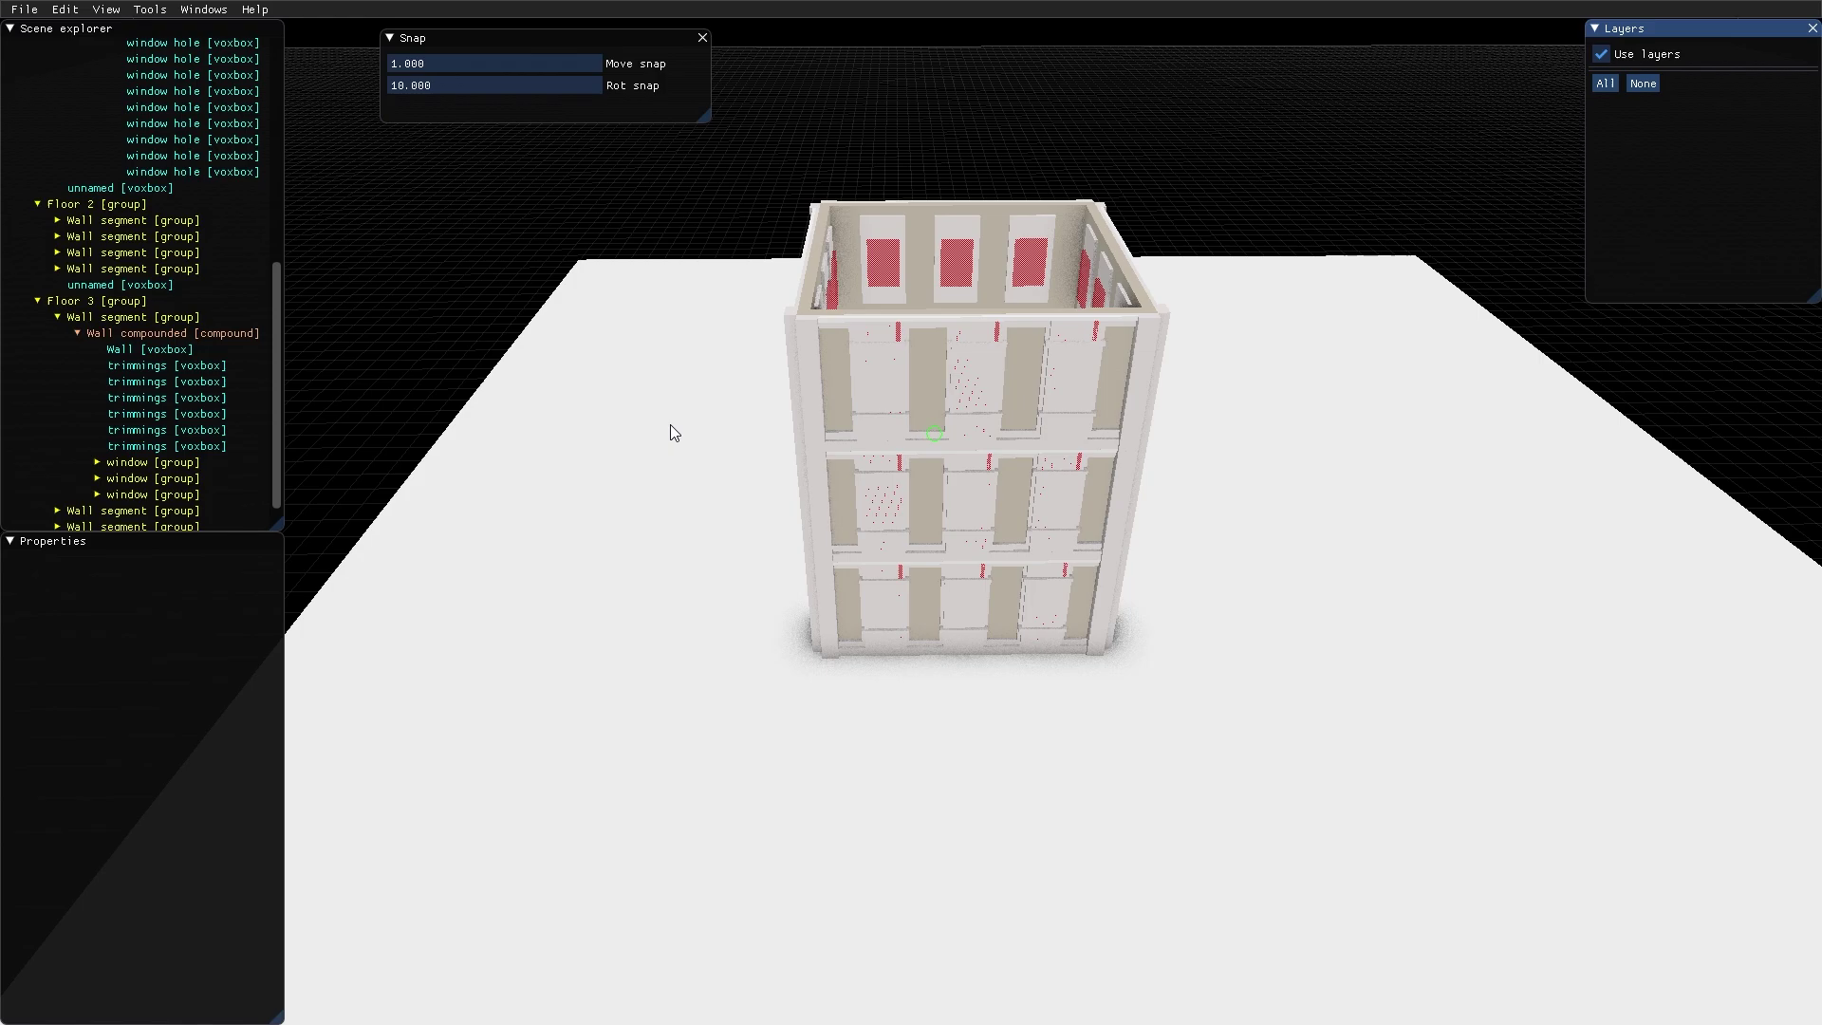
Examine the three-storey building from several sides and distances
{"action": "left_click", "coordinate": [670, 424]}
{"action": "key", "text": "w"}
{"action": "right_click_drag", "start_coordinate": [640, 385], "coordinate": [773, 395]}
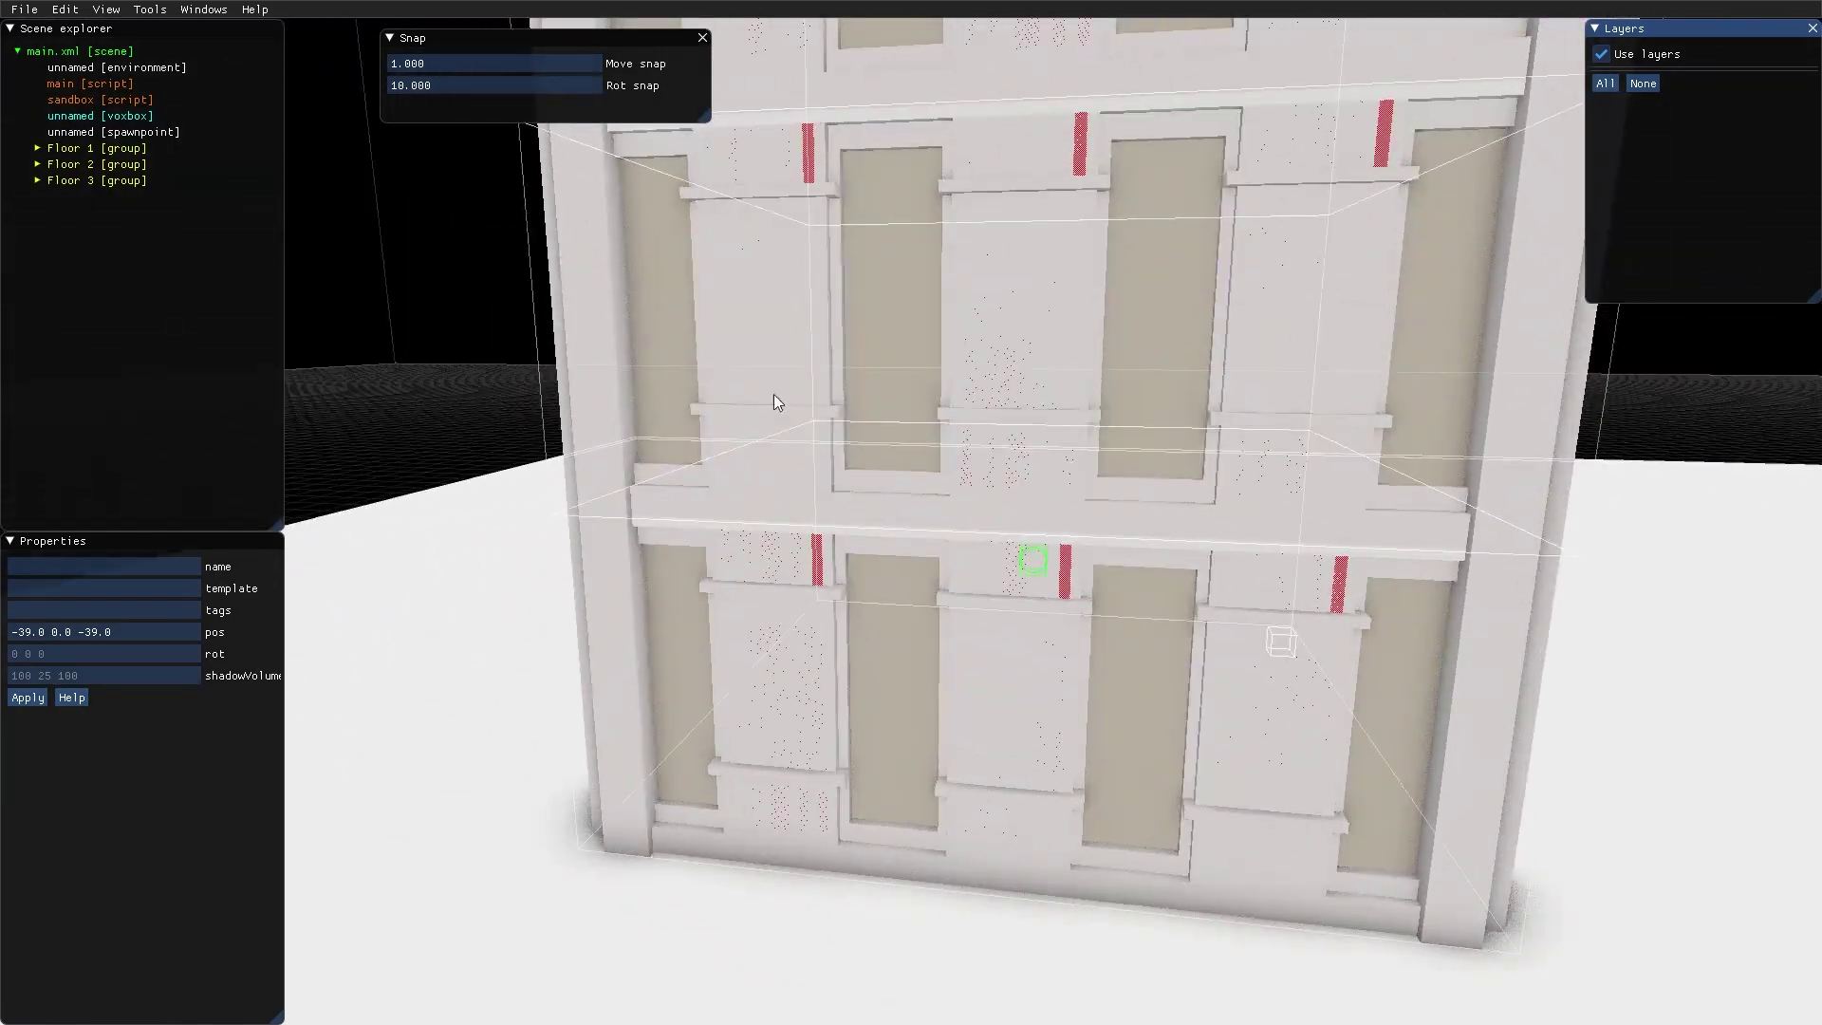
{"action": "right_click_drag", "start_coordinate": [1063, 370], "coordinate": [932, 337]}
{"action": "scroll", "coordinate": [932, 338], "scroll_direction": "down", "scroll_amount": 3}
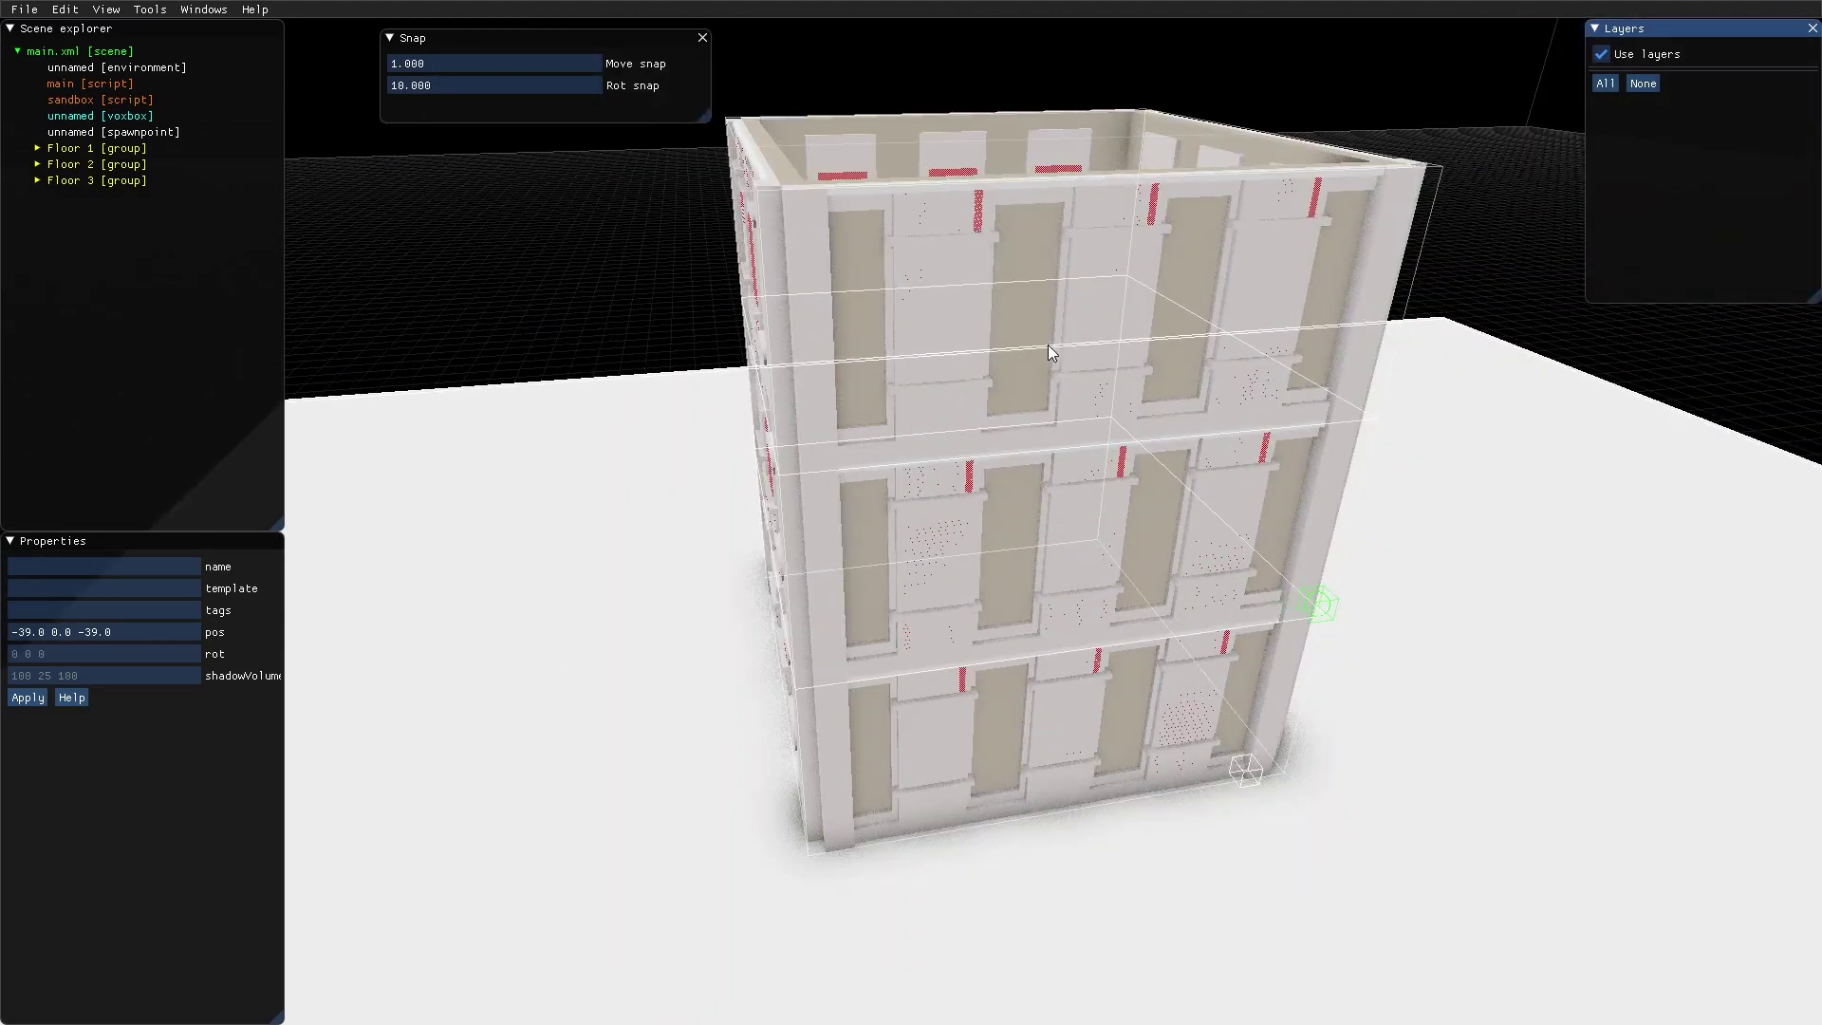
{"action": "right_click_drag", "start_coordinate": [1048, 344], "coordinate": [1000, 425]}
{"action": "scroll", "coordinate": [1025, 404], "scroll_direction": "up", "scroll_amount": 3}
{"action": "scroll", "coordinate": [812, 448], "scroll_direction": "up", "scroll_amount": 4}
{"action": "scroll", "coordinate": [813, 448], "scroll_direction": "down", "scroll_amount": 4}
{"action": "scroll", "coordinate": [852, 385], "scroll_direction": "up", "scroll_amount": 4}
{"action": "scroll", "coordinate": [964, 398], "scroll_direction": "down", "scroll_amount": 8}
{"action": "scroll", "coordinate": [1055, 397], "scroll_direction": "up", "scroll_amount": 5}
{"action": "scroll", "coordinate": [1069, 385], "scroll_direction": "down", "scroll_amount": 6}
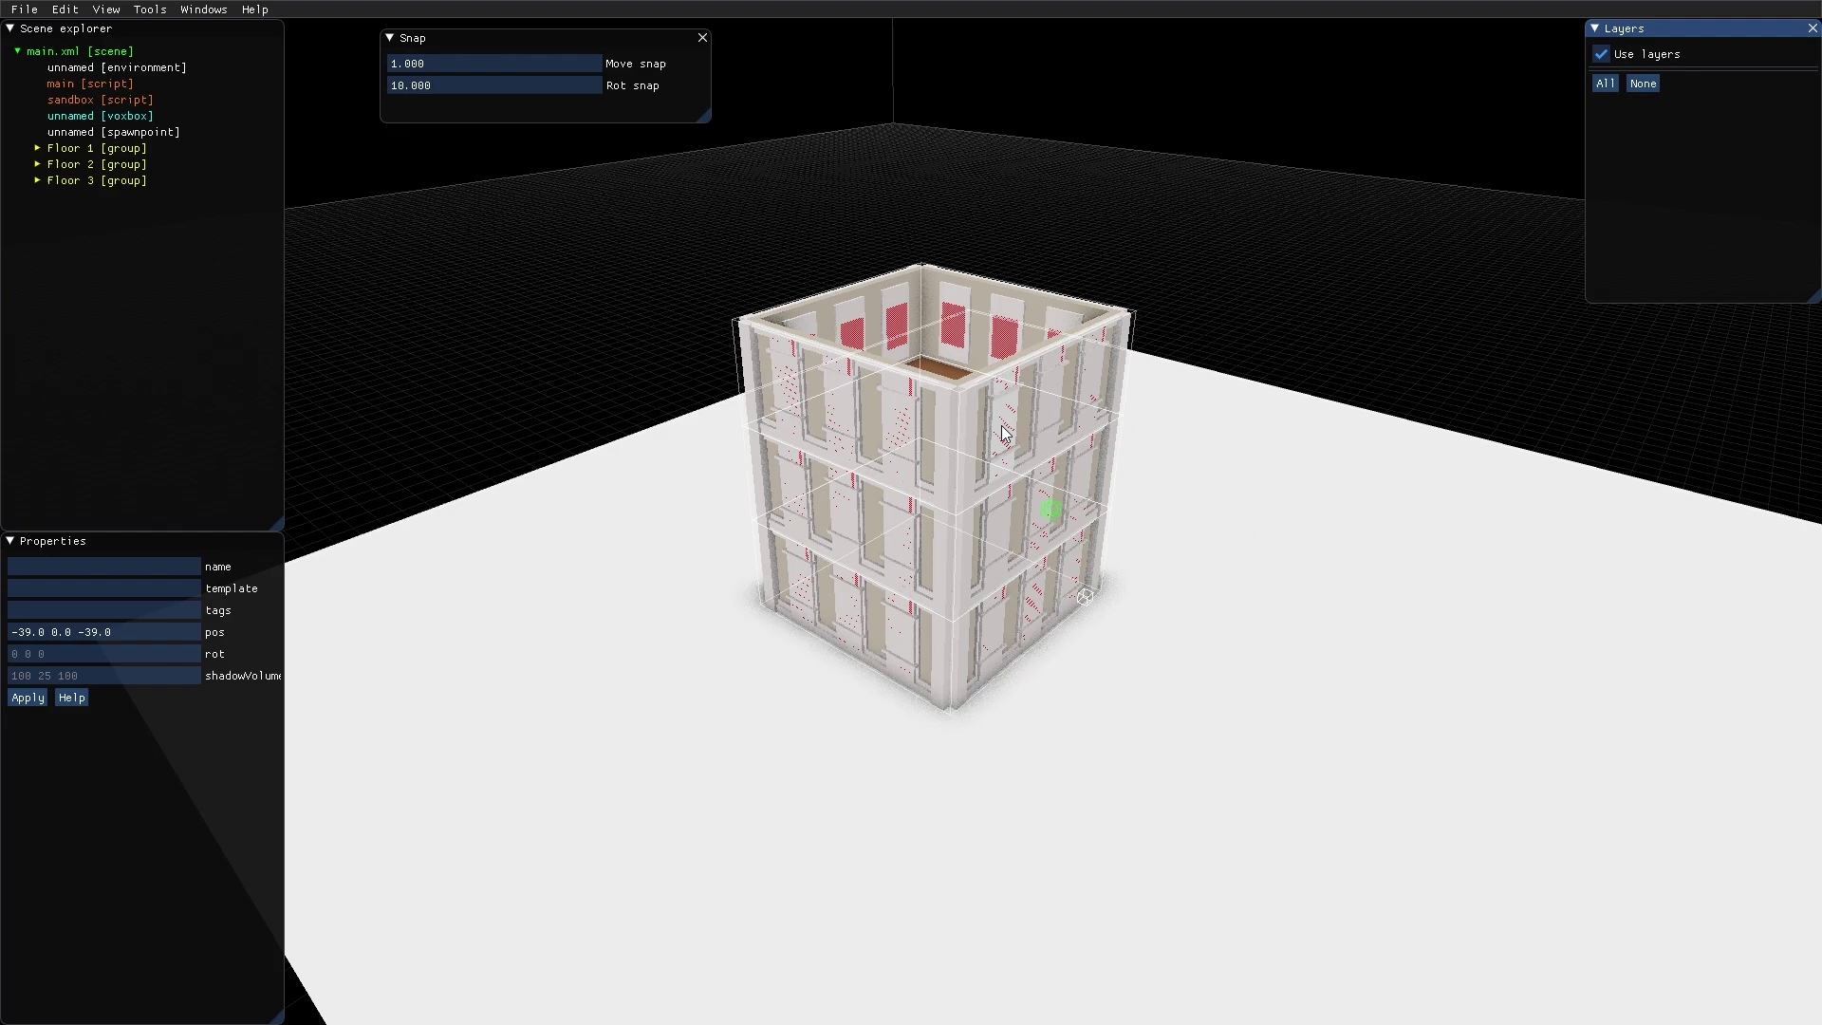
Assign the Floor 1 group to a new layer named floor_1
{"action": "left_click", "coordinate": [117, 149]}
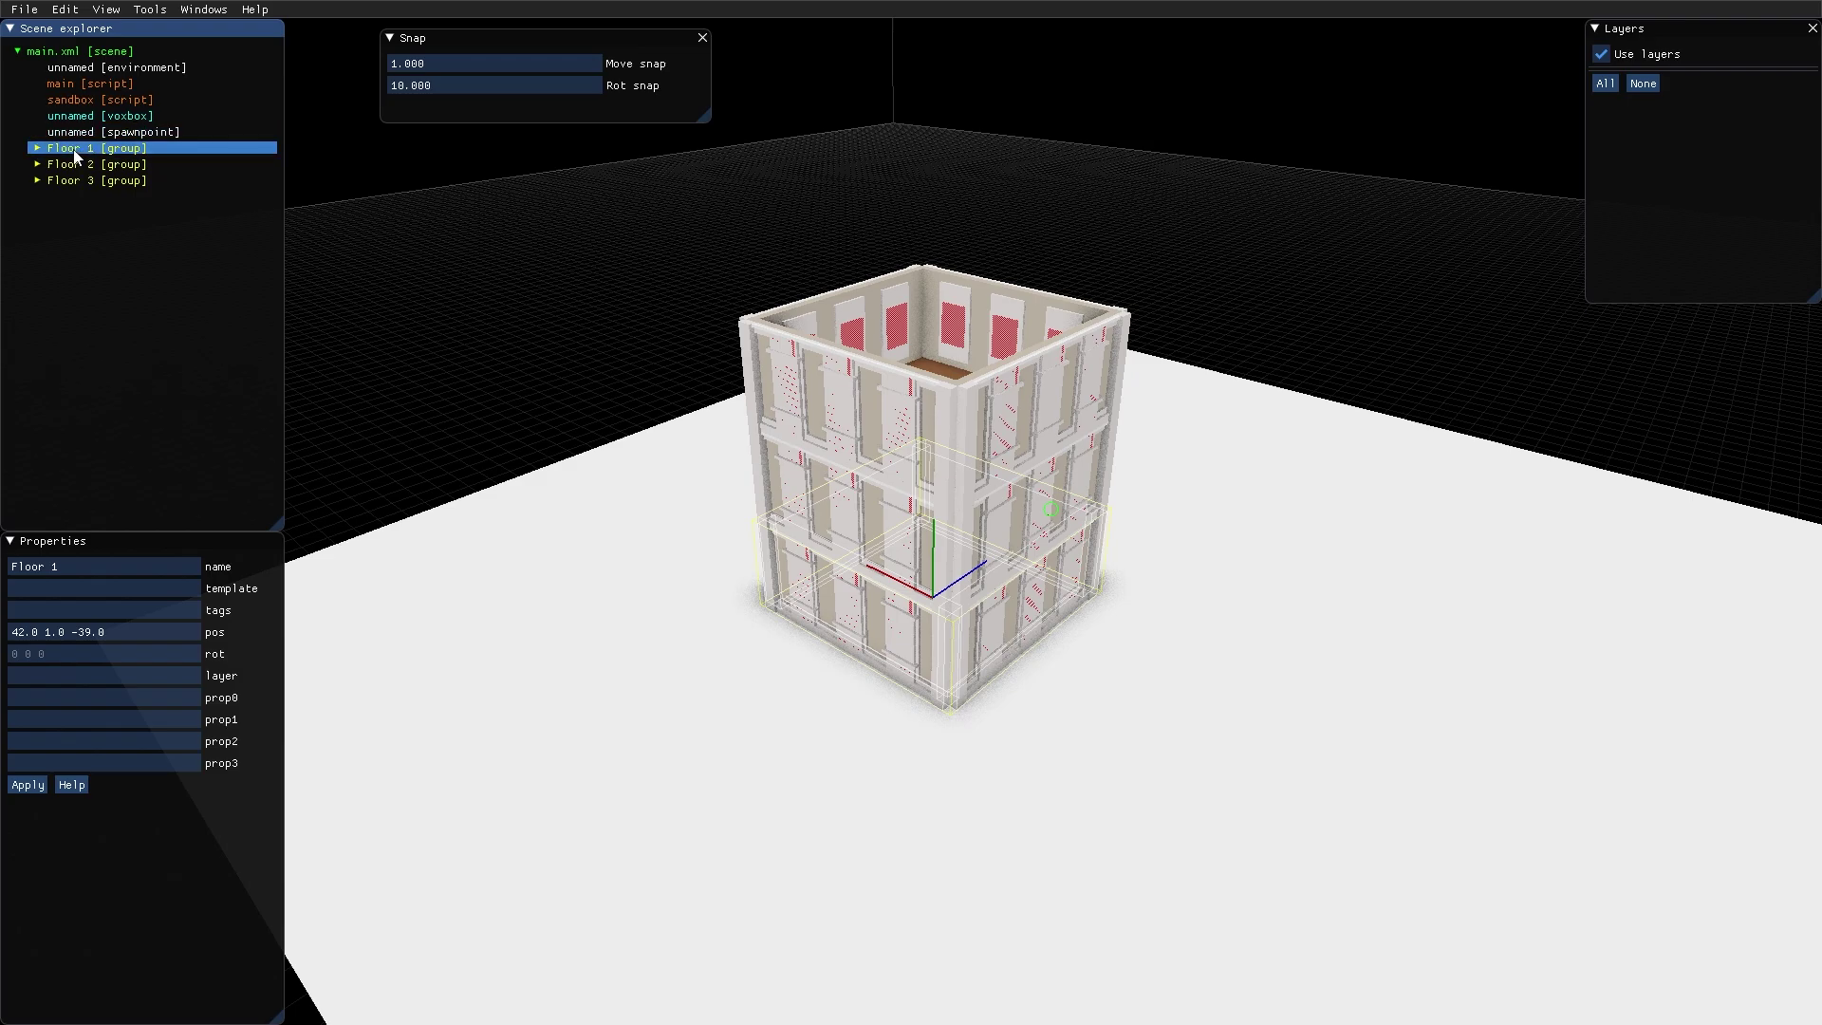
{"action": "left_click", "coordinate": [48, 677]}
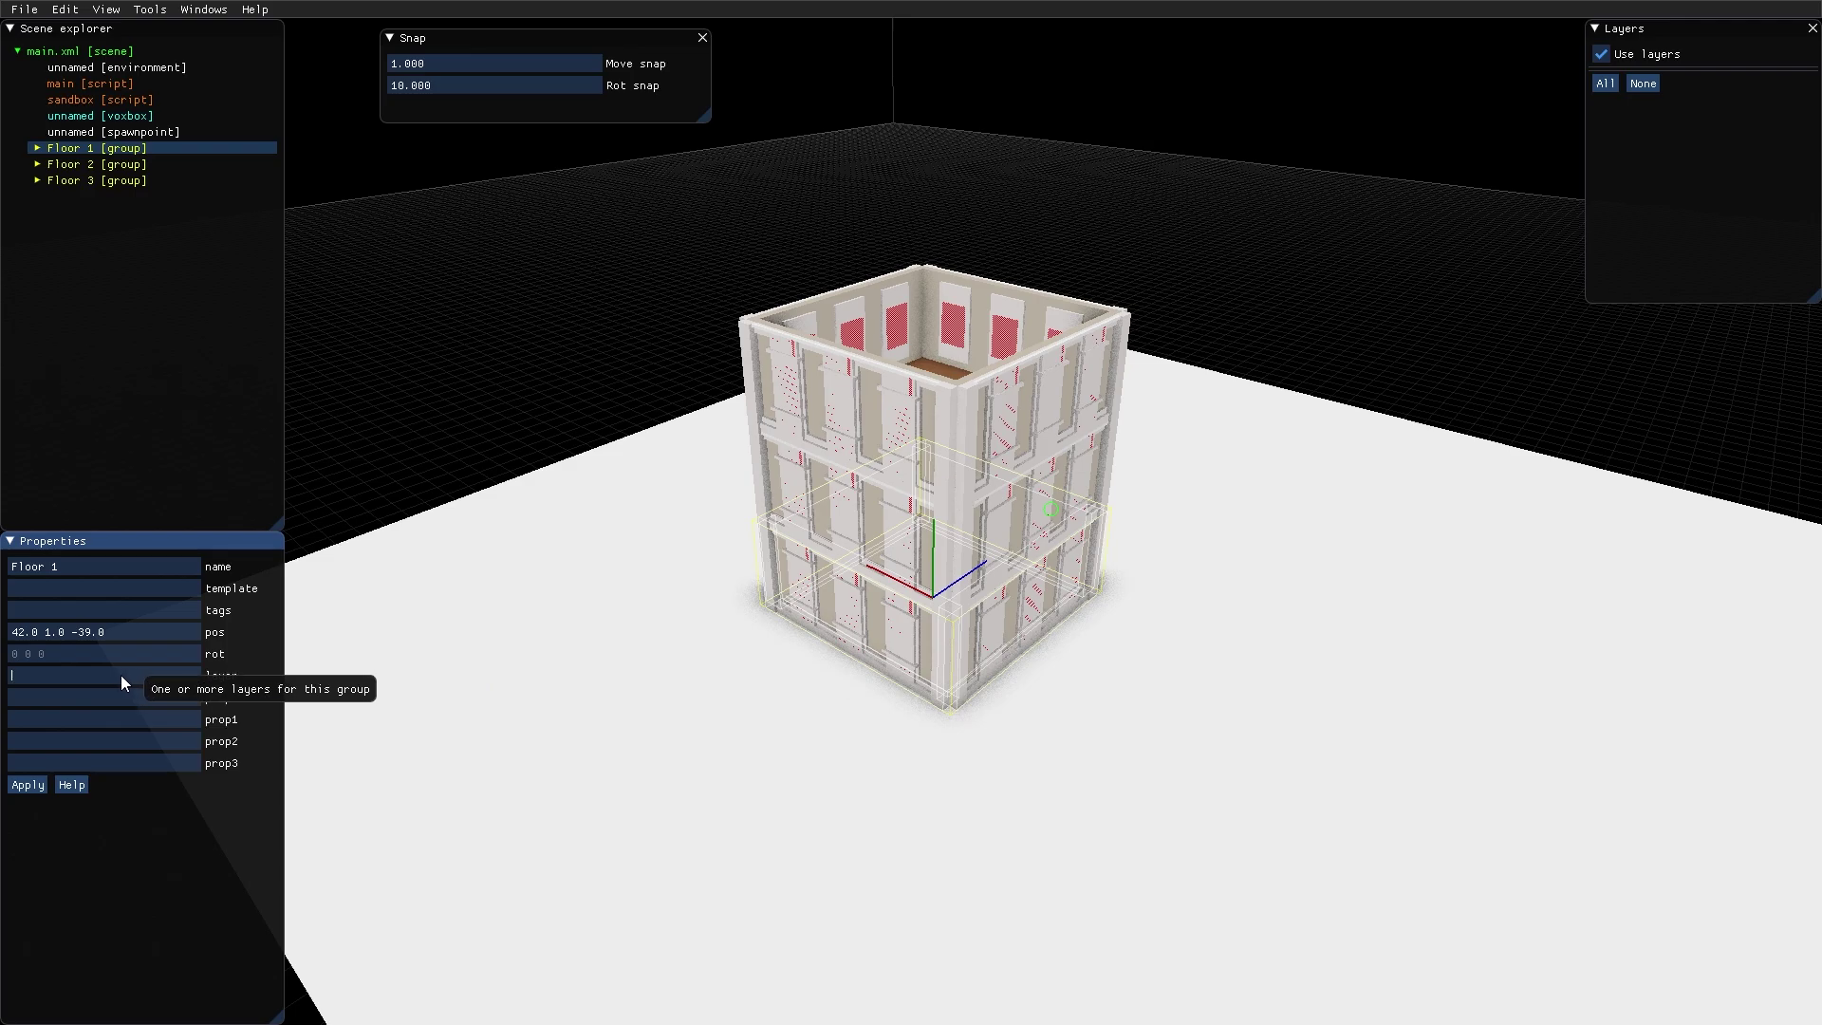
{"action": "type", "text": "floor_1"}
{"action": "key", "text": "Return"}
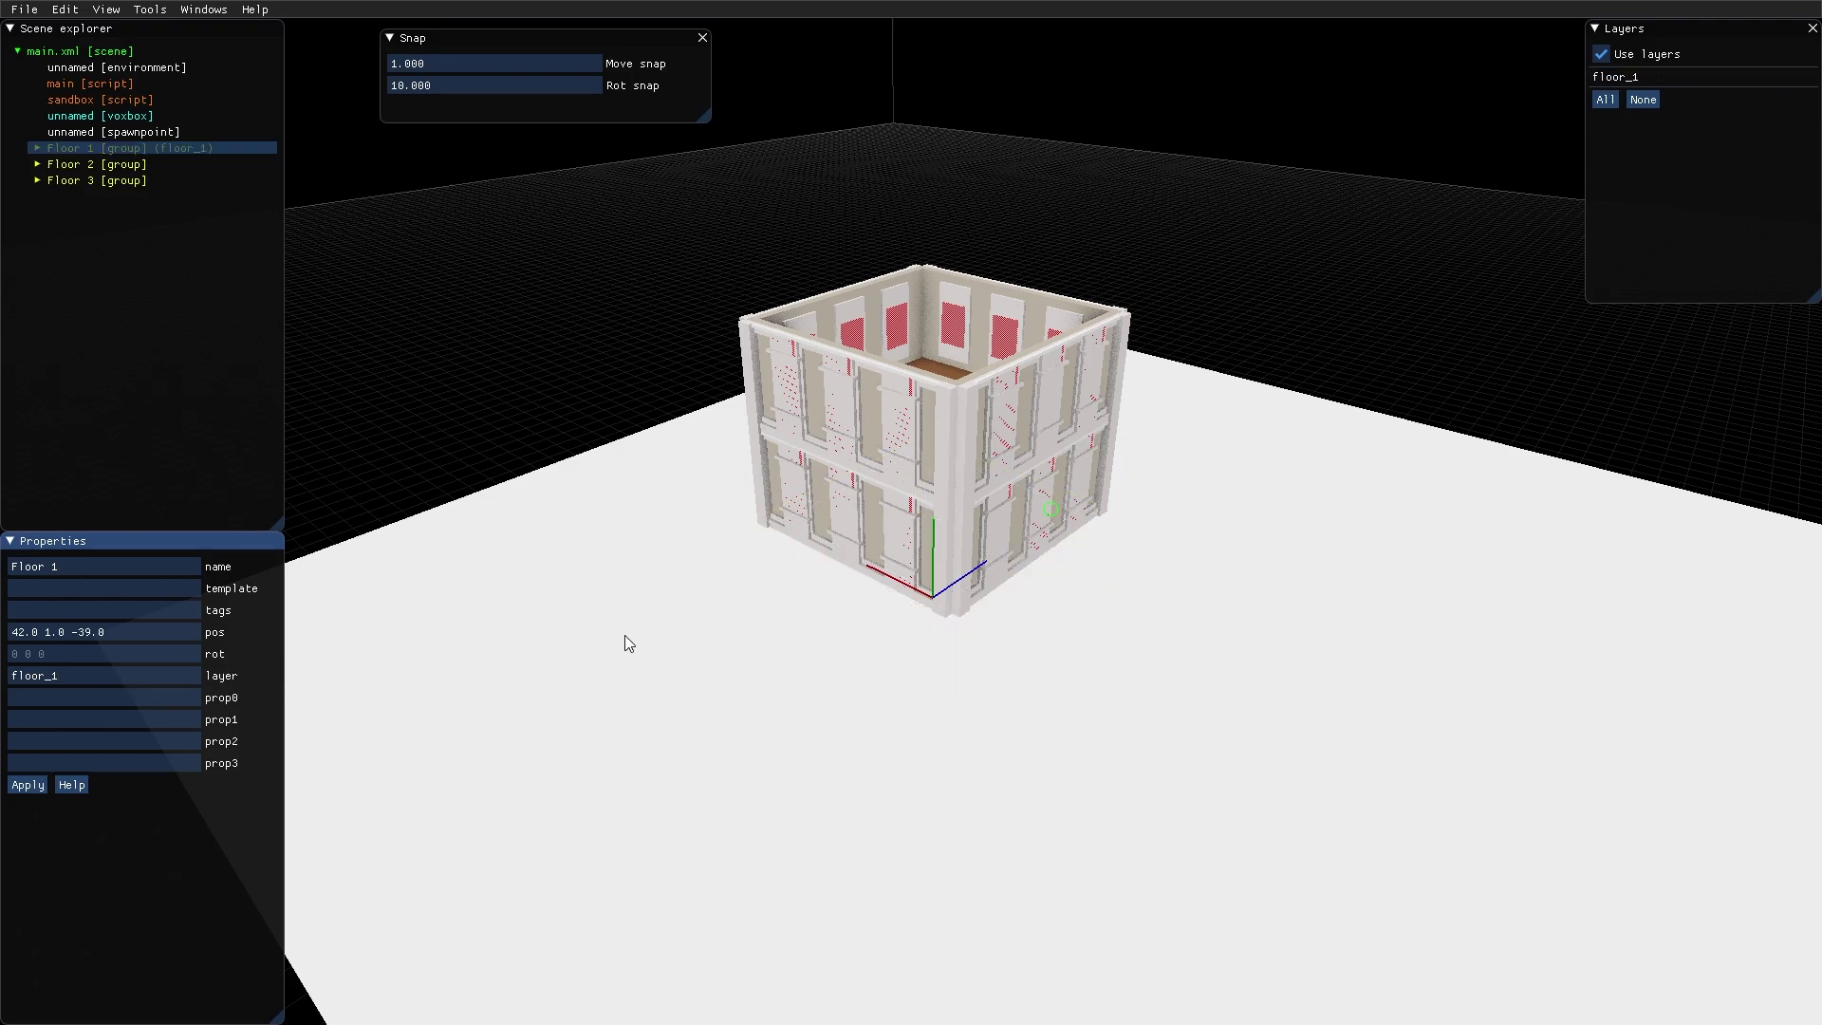
{"action": "left_click", "coordinate": [1616, 77]}
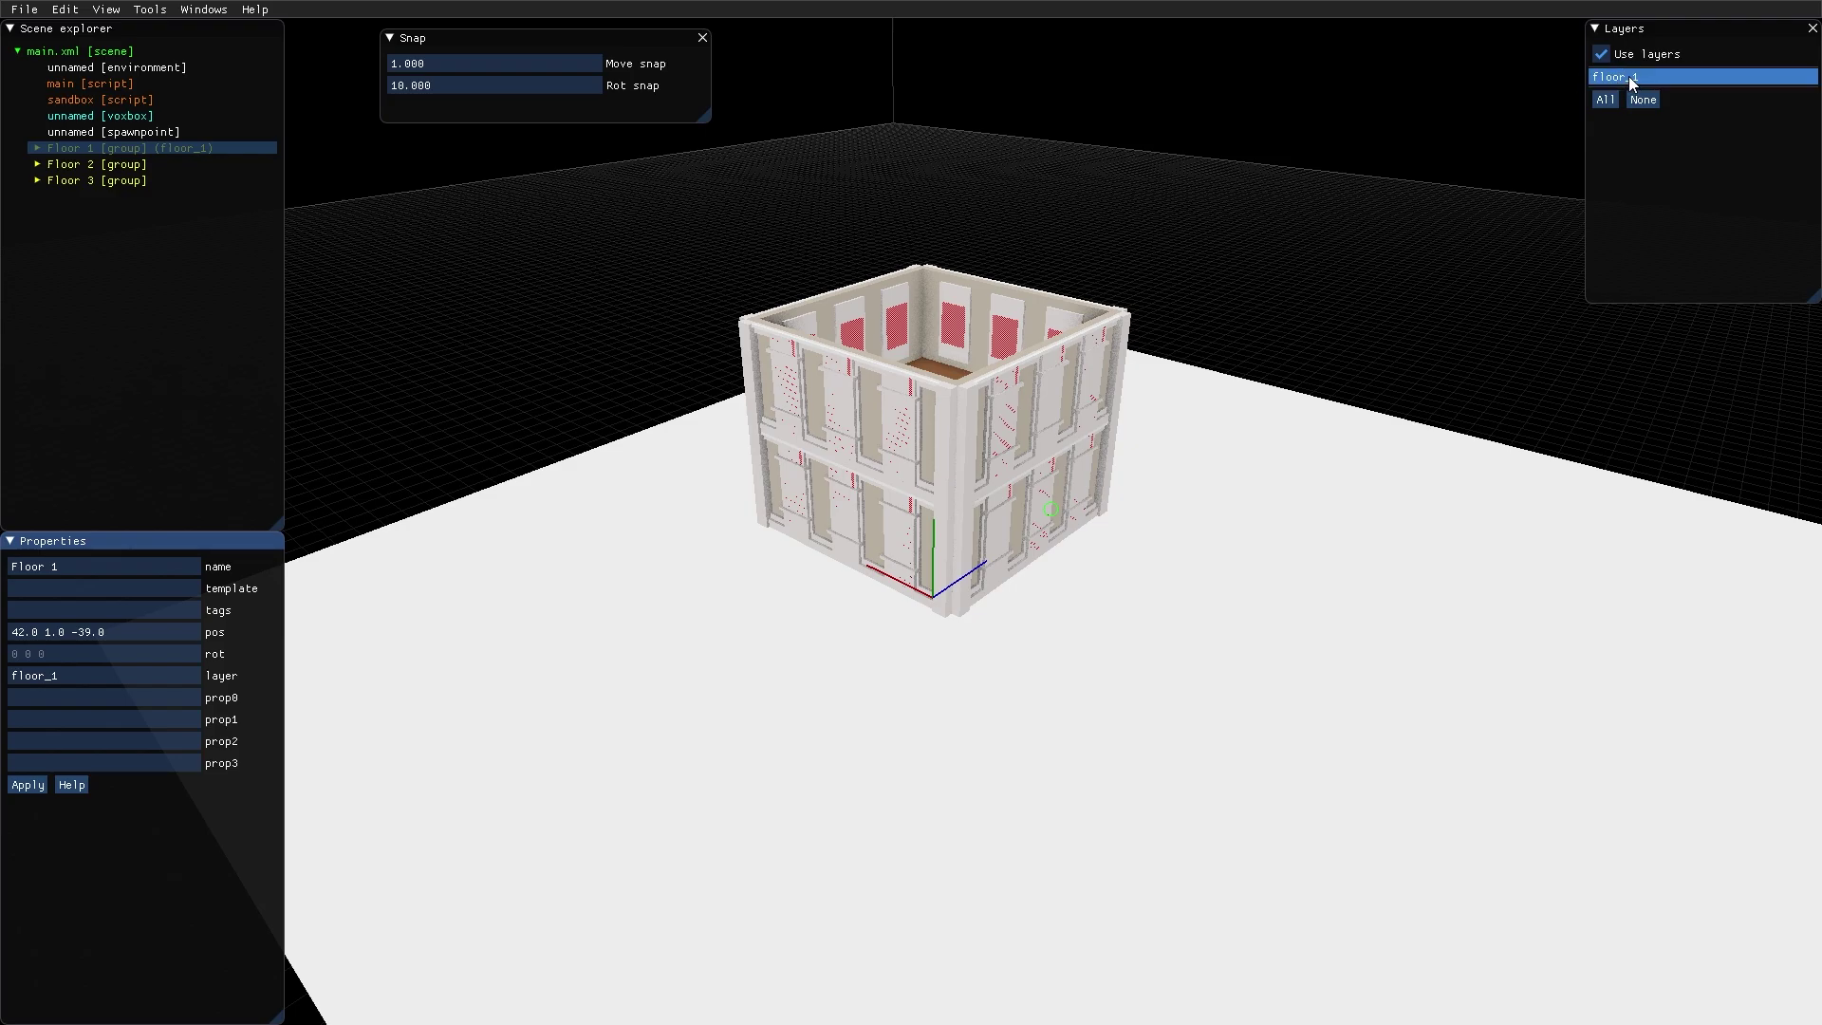
Assign the Floor 2 group to a new layer named floor_2
{"action": "left_click", "coordinate": [114, 164]}
{"action": "left_click", "coordinate": [95, 675]}
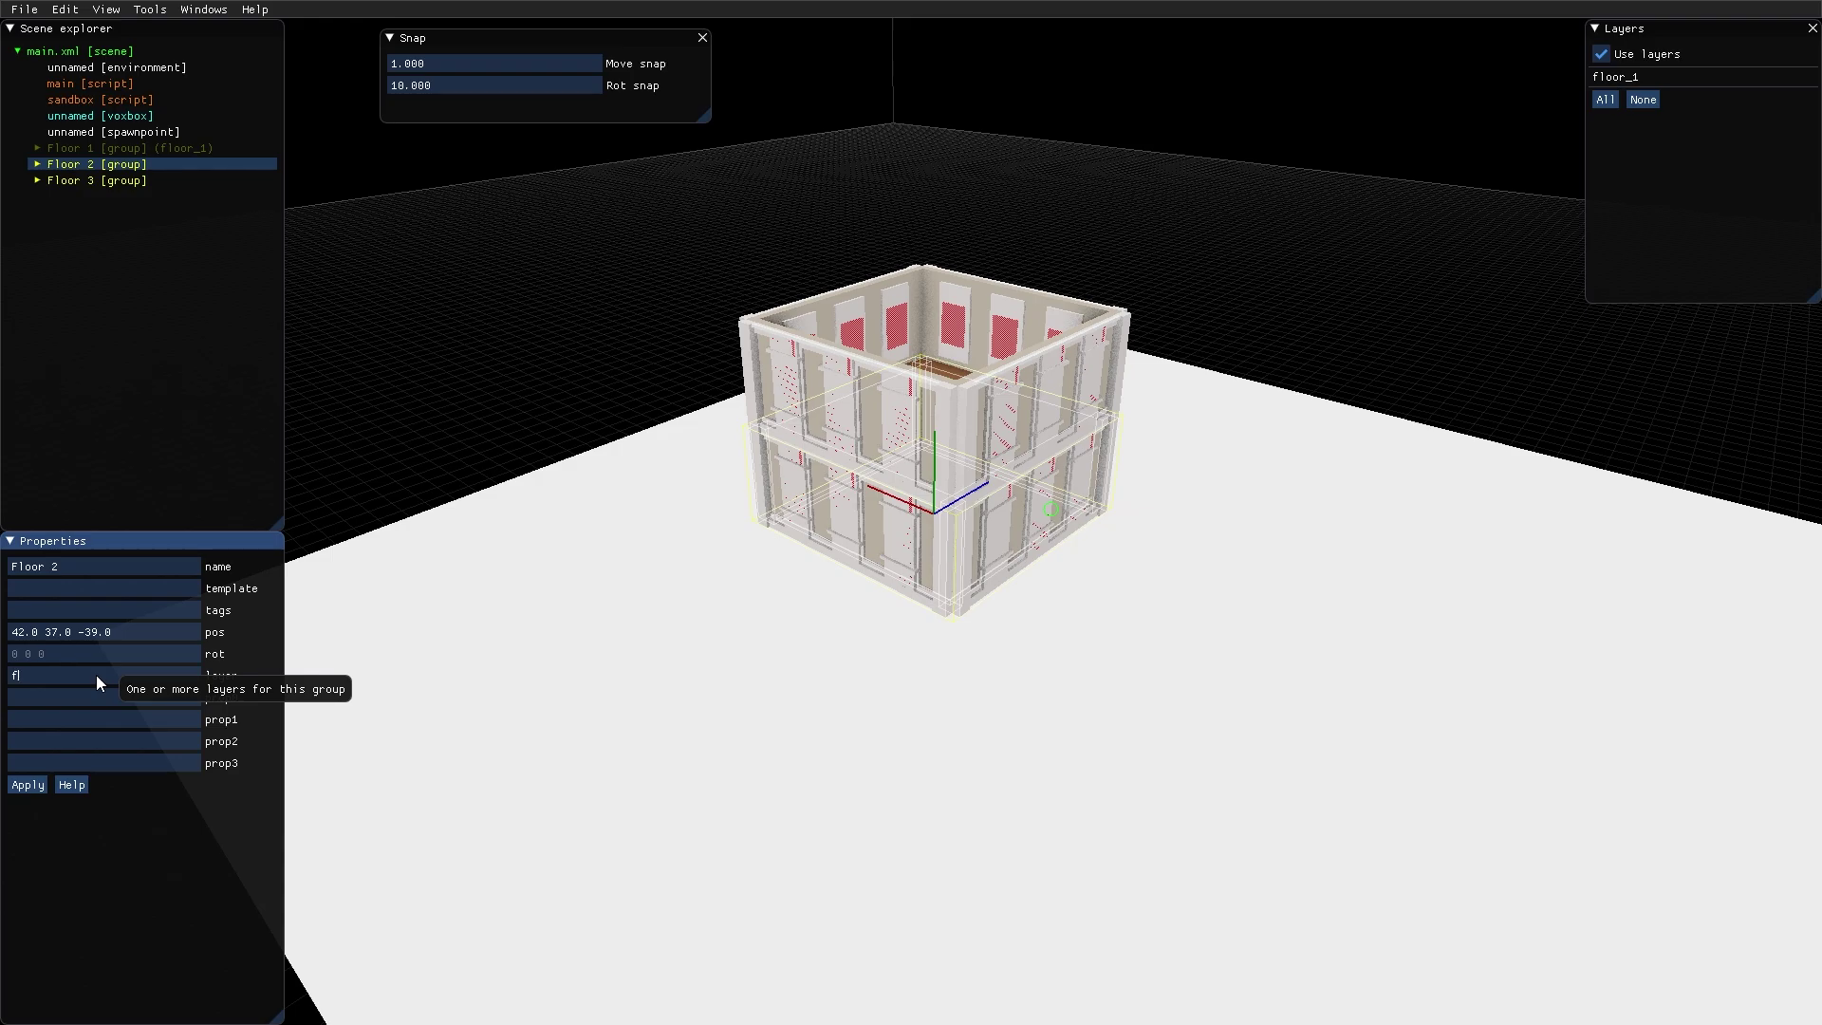
{"action": "key", "text": "Return"}
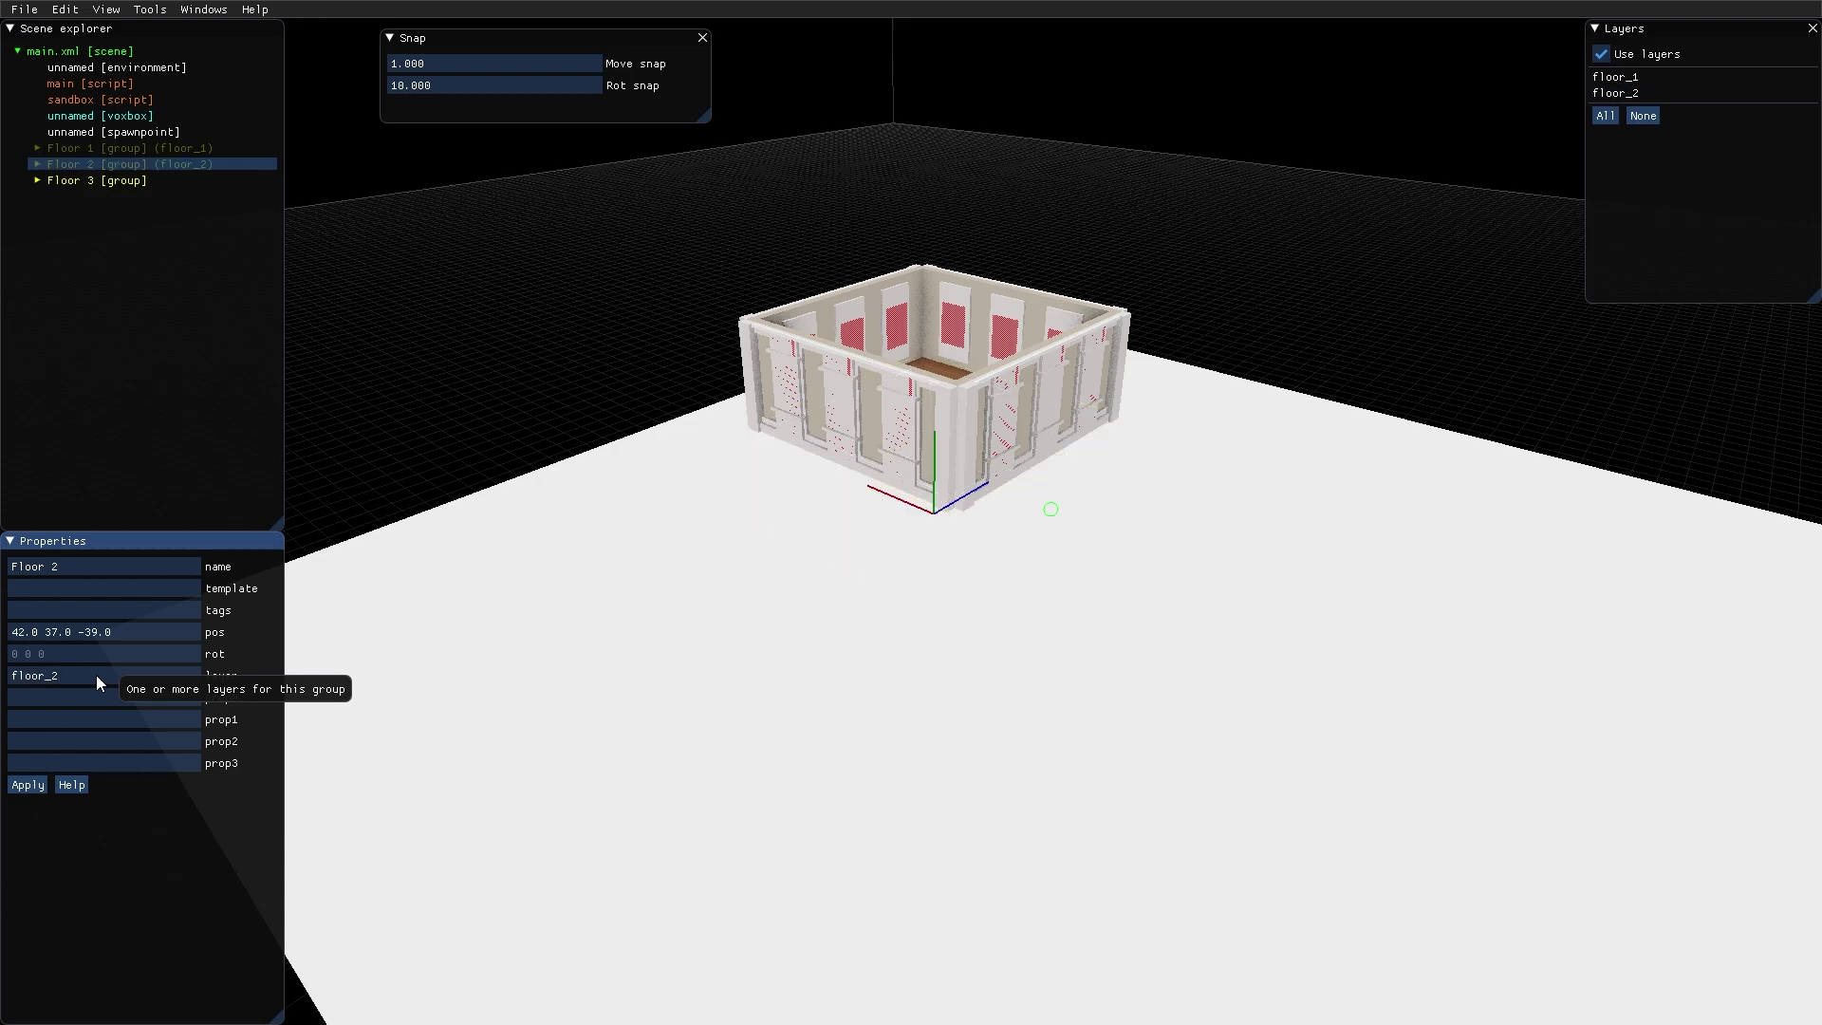
Assign the Floor 3 group to a new layer named floor_3
{"action": "left_click", "coordinate": [125, 182]}
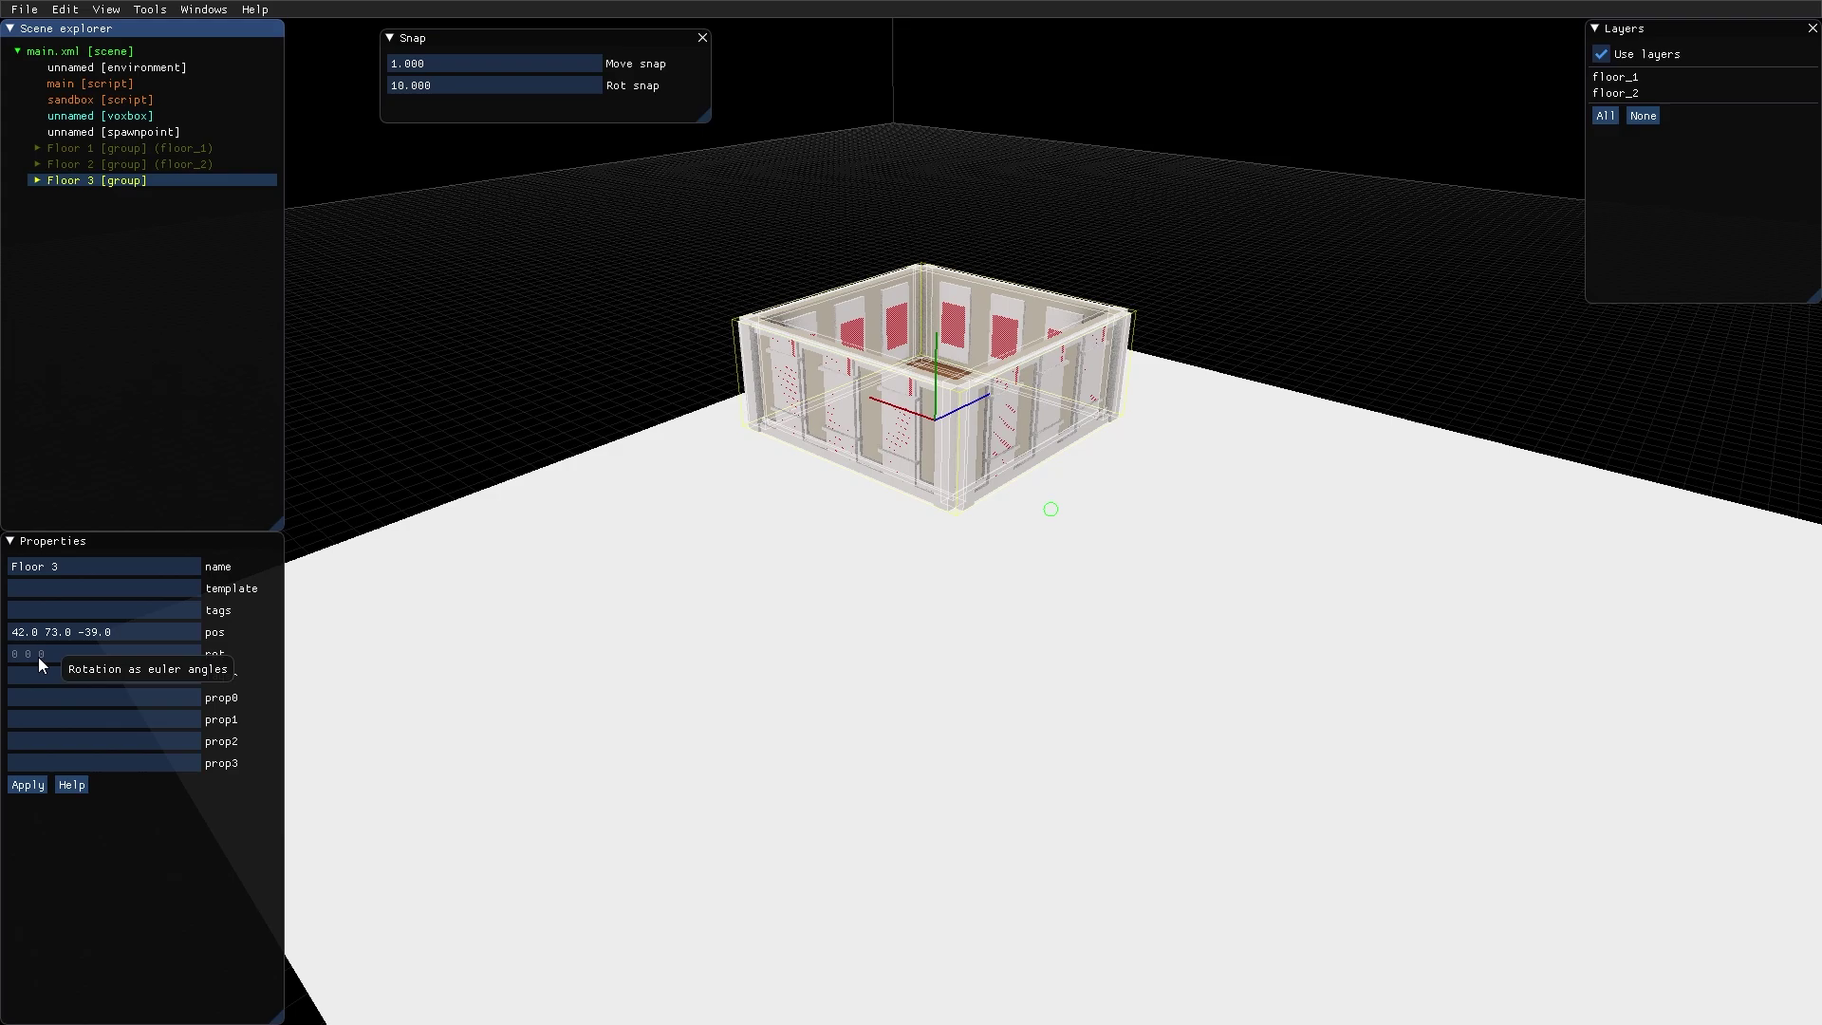
{"action": "left_click", "coordinate": [52, 677]}
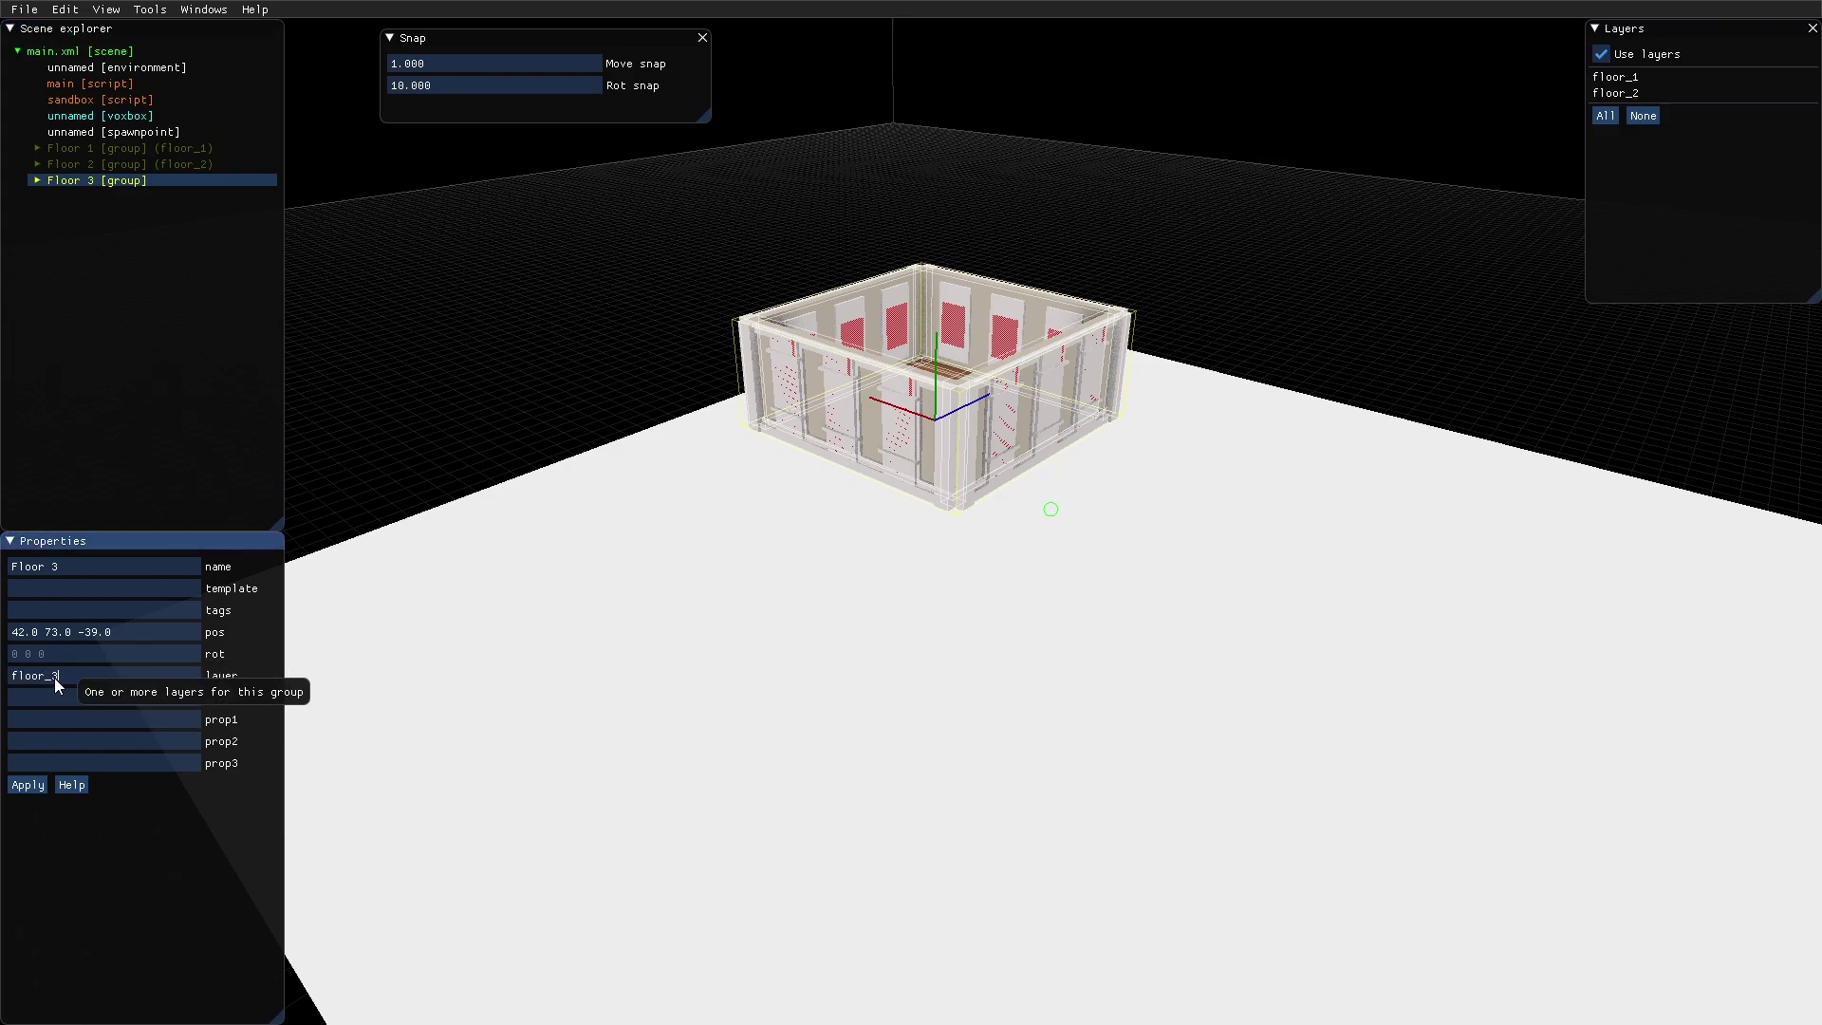
{"action": "key", "text": "Return"}
Show the floor_1, floor_2 and floor_3 layers and hide them again to try out the layer visibility
{"action": "right_click_drag", "start_coordinate": [854, 522], "coordinate": [976, 513]}
{"action": "scroll", "coordinate": [961, 547], "scroll_direction": "down", "scroll_amount": 3}
{"action": "scroll", "coordinate": [976, 513], "scroll_direction": "up", "scroll_amount": 3}
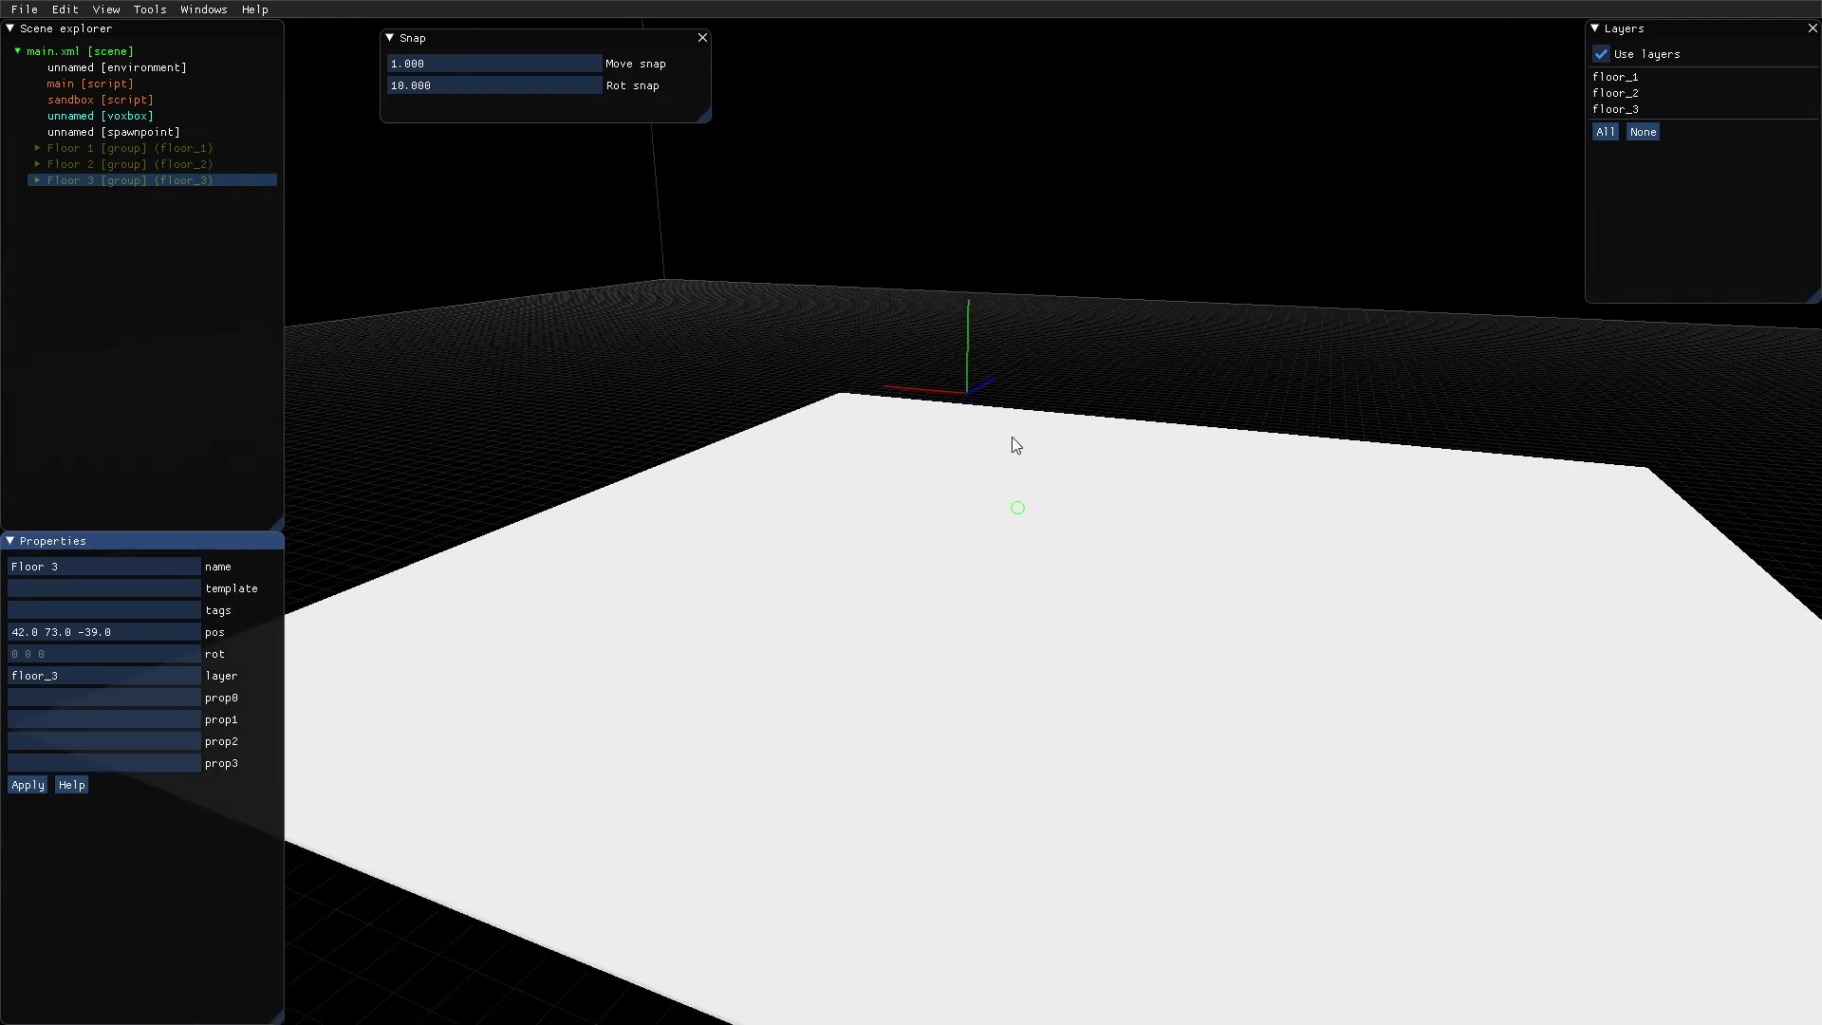
{"action": "right_click_drag", "start_coordinate": [1012, 437], "coordinate": [1091, 427]}
{"action": "left_click", "coordinate": [1613, 77]}
{"action": "left_click", "coordinate": [1616, 93]}
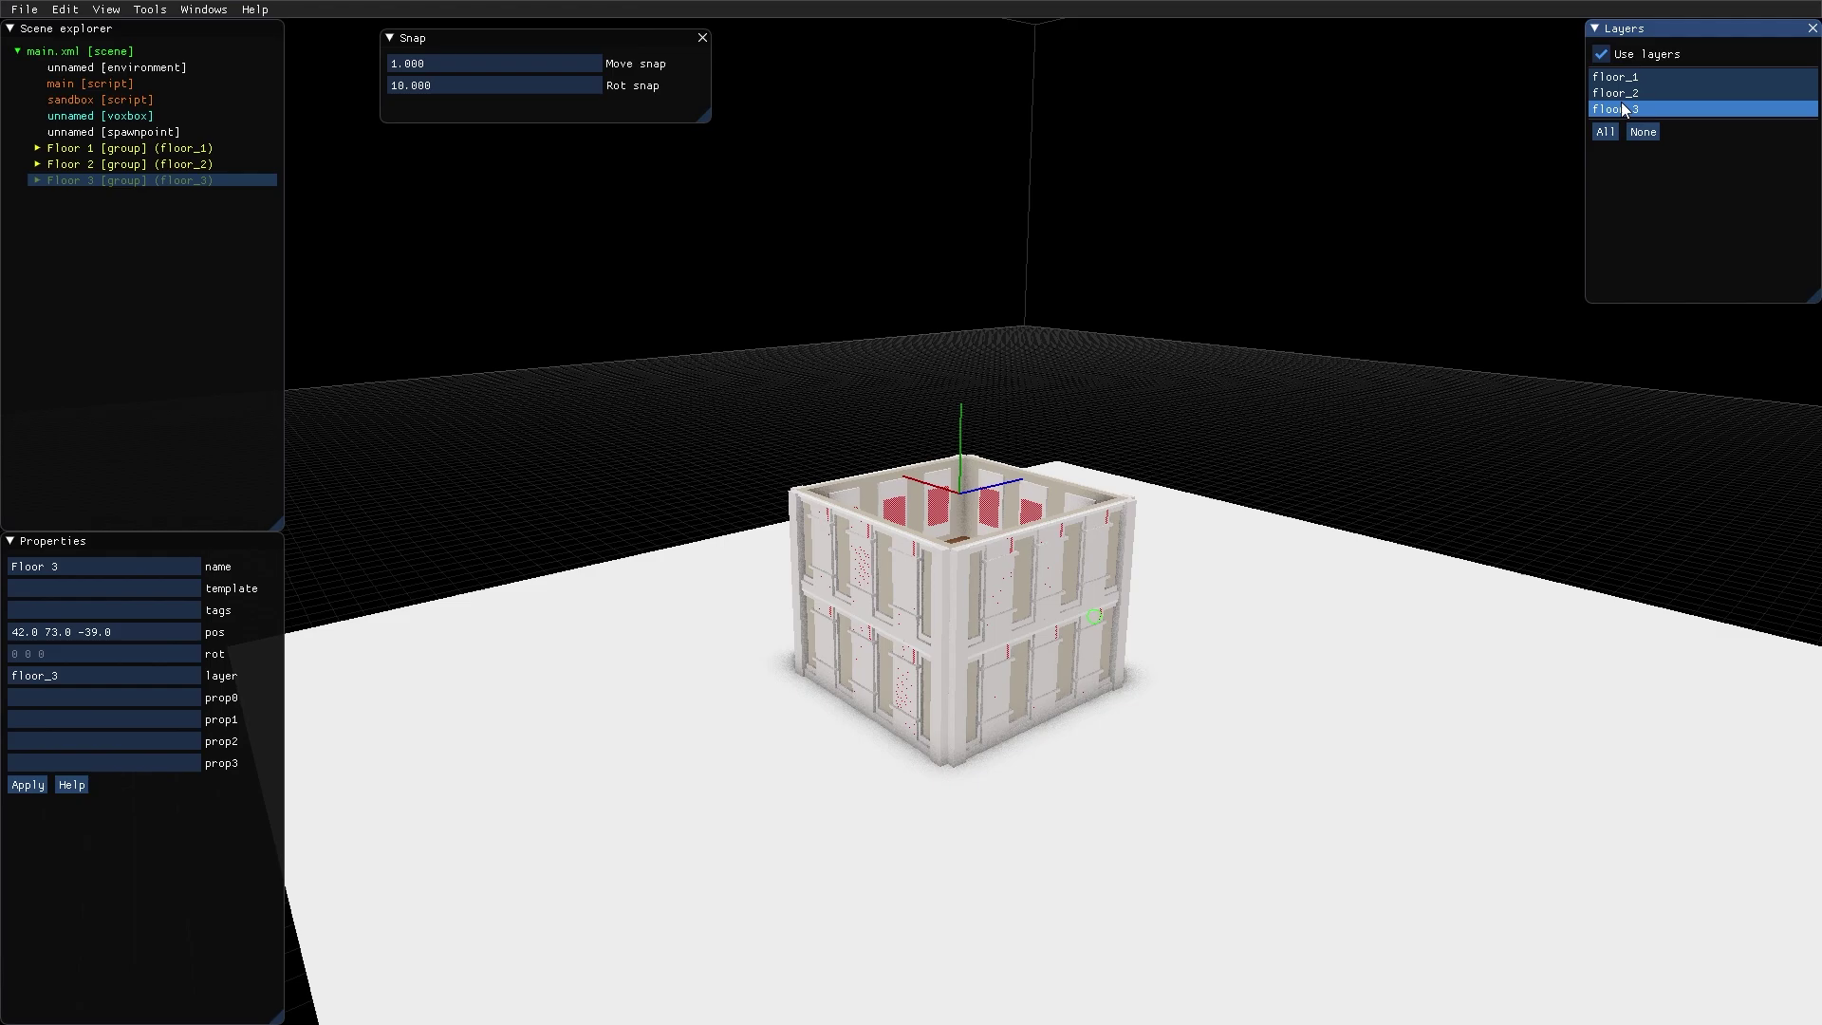
{"action": "left_click", "coordinate": [1621, 110]}
{"action": "left_click", "coordinate": [1624, 79]}
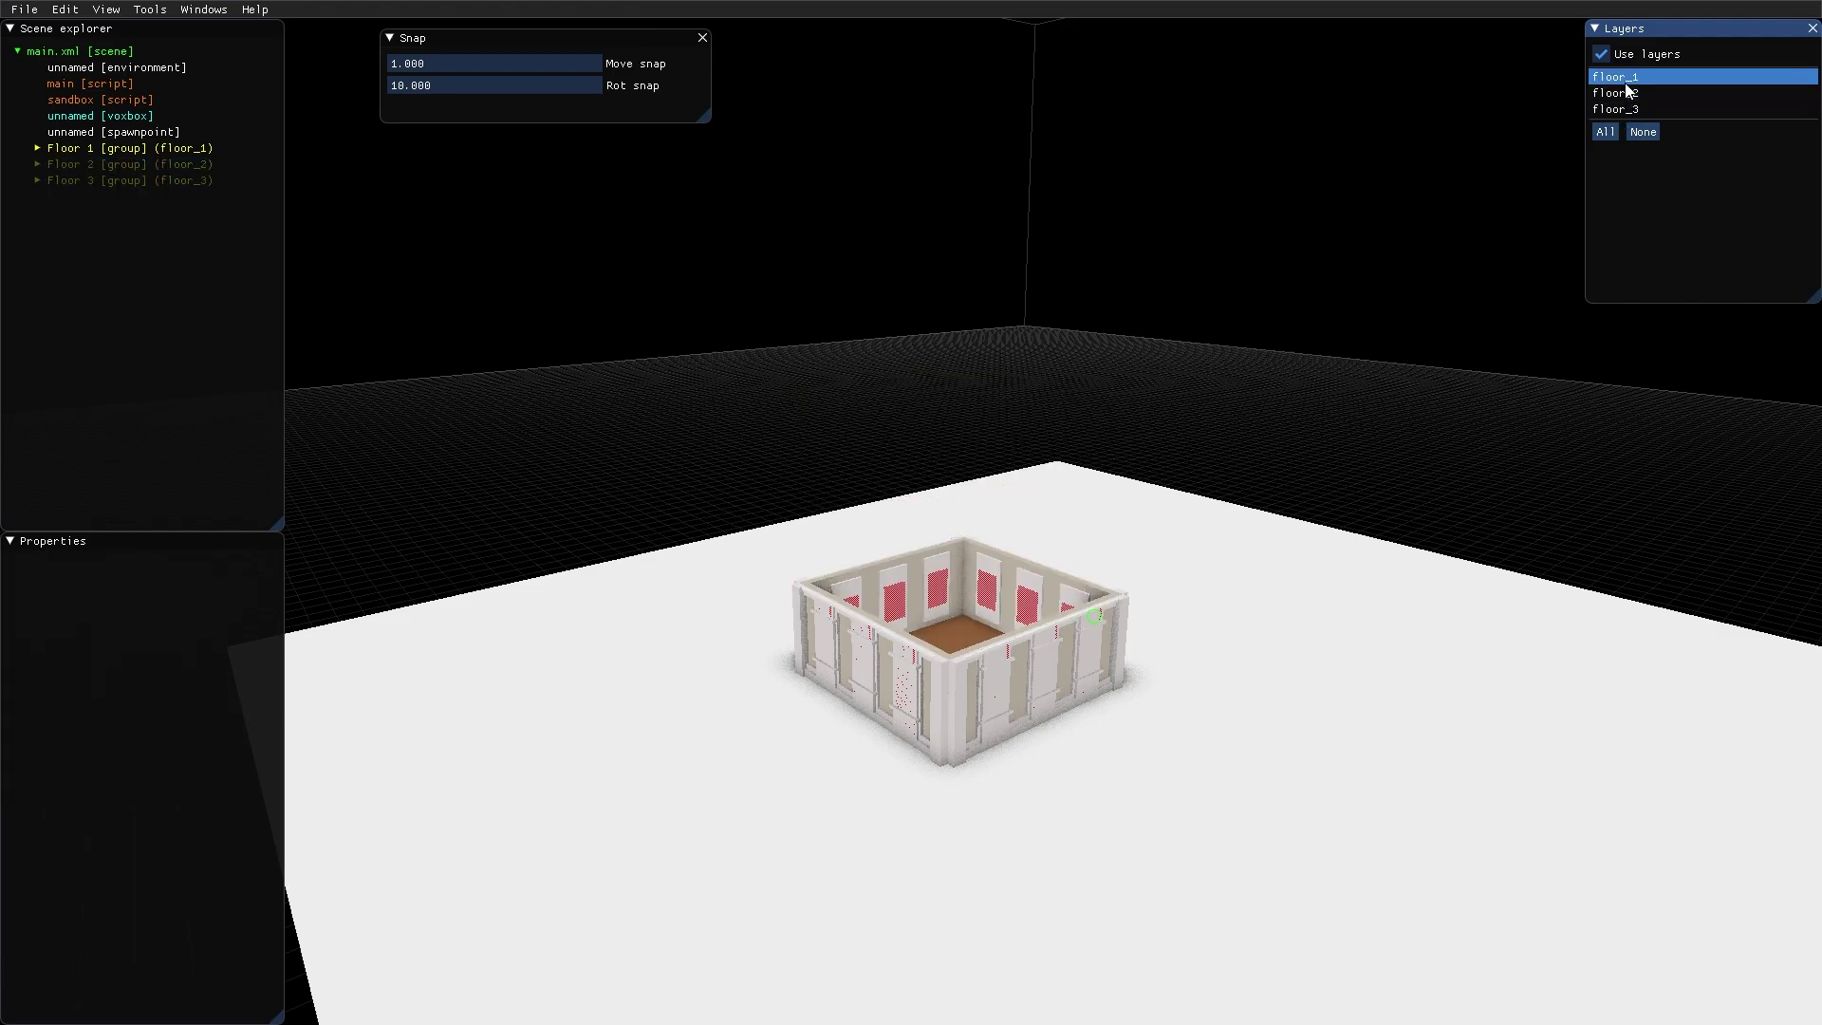
{"action": "left_click", "coordinate": [1625, 83]}
Make the floor_1, floor_2 and floor_3 layers visible so that the whole building is shown
{"action": "right_click_drag", "start_coordinate": [910, 425], "coordinate": [1062, 500]}
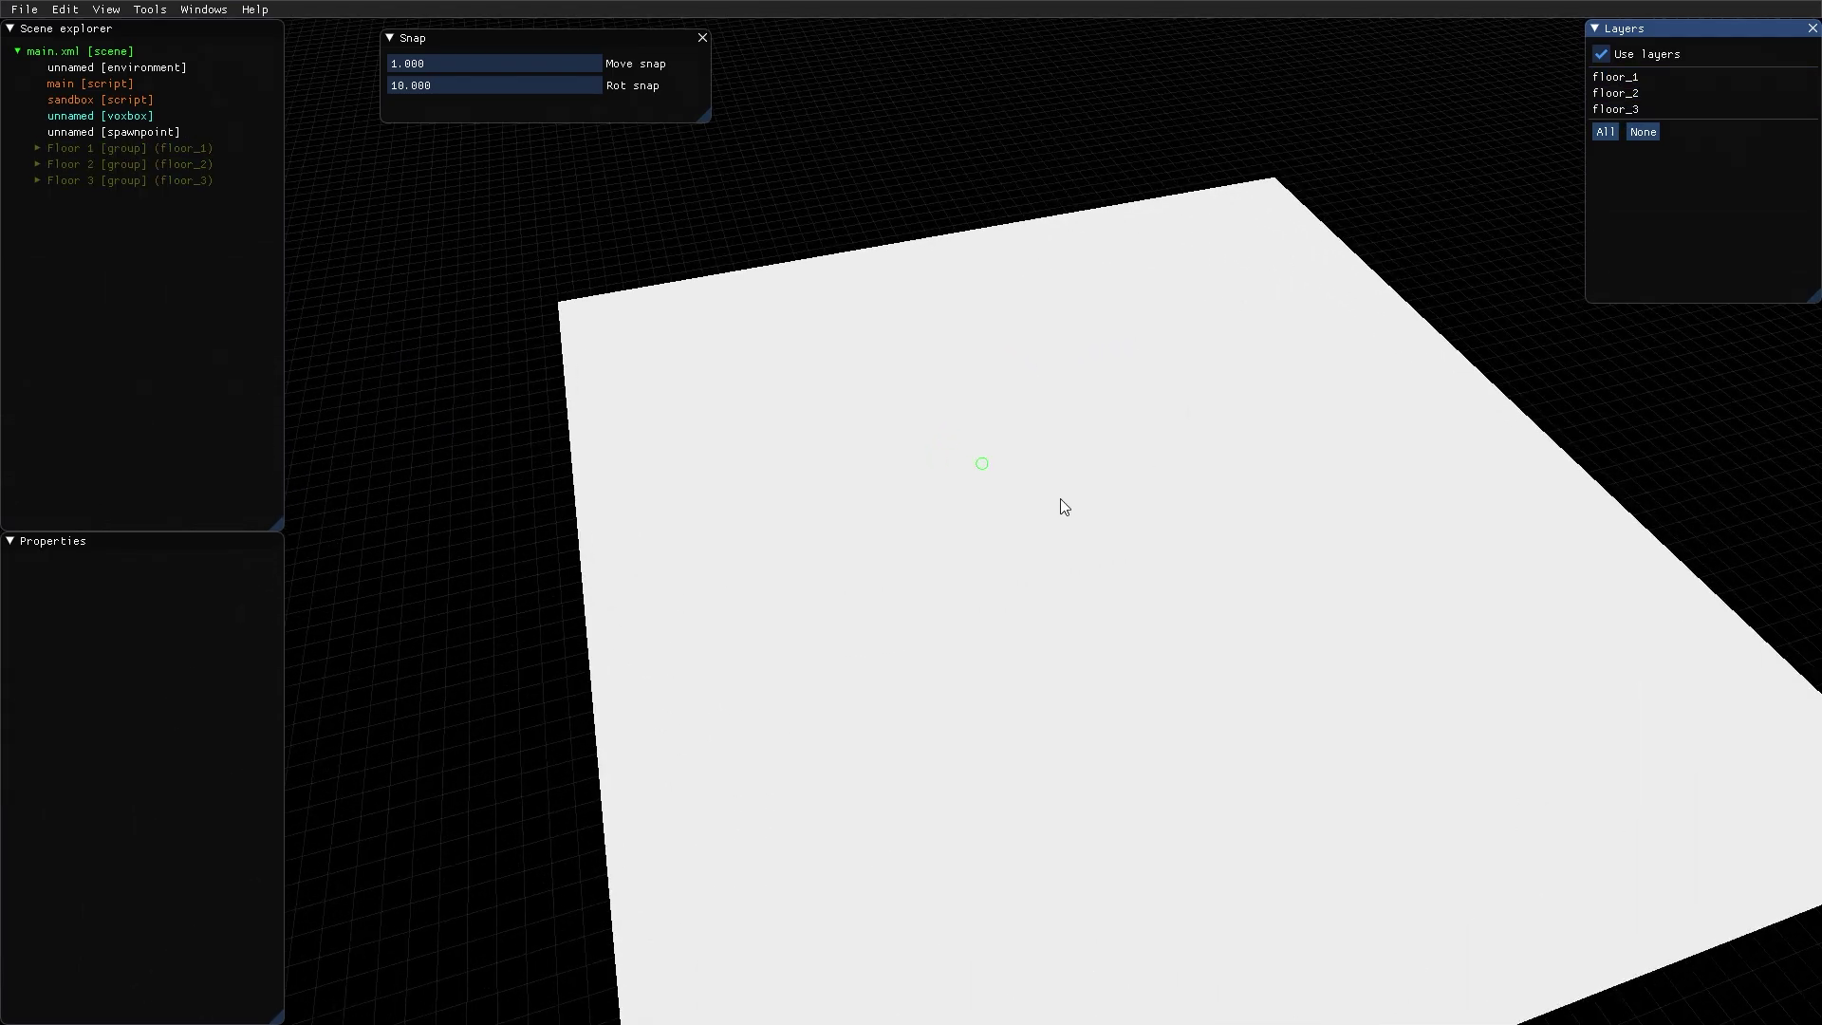
{"action": "scroll", "coordinate": [1067, 498], "scroll_direction": "up", "scroll_amount": 3}
{"action": "right_click_drag", "start_coordinate": [1185, 503], "coordinate": [1376, 332]}
{"action": "left_click", "coordinate": [1637, 77]}
{"action": "left_click", "coordinate": [1629, 94]}
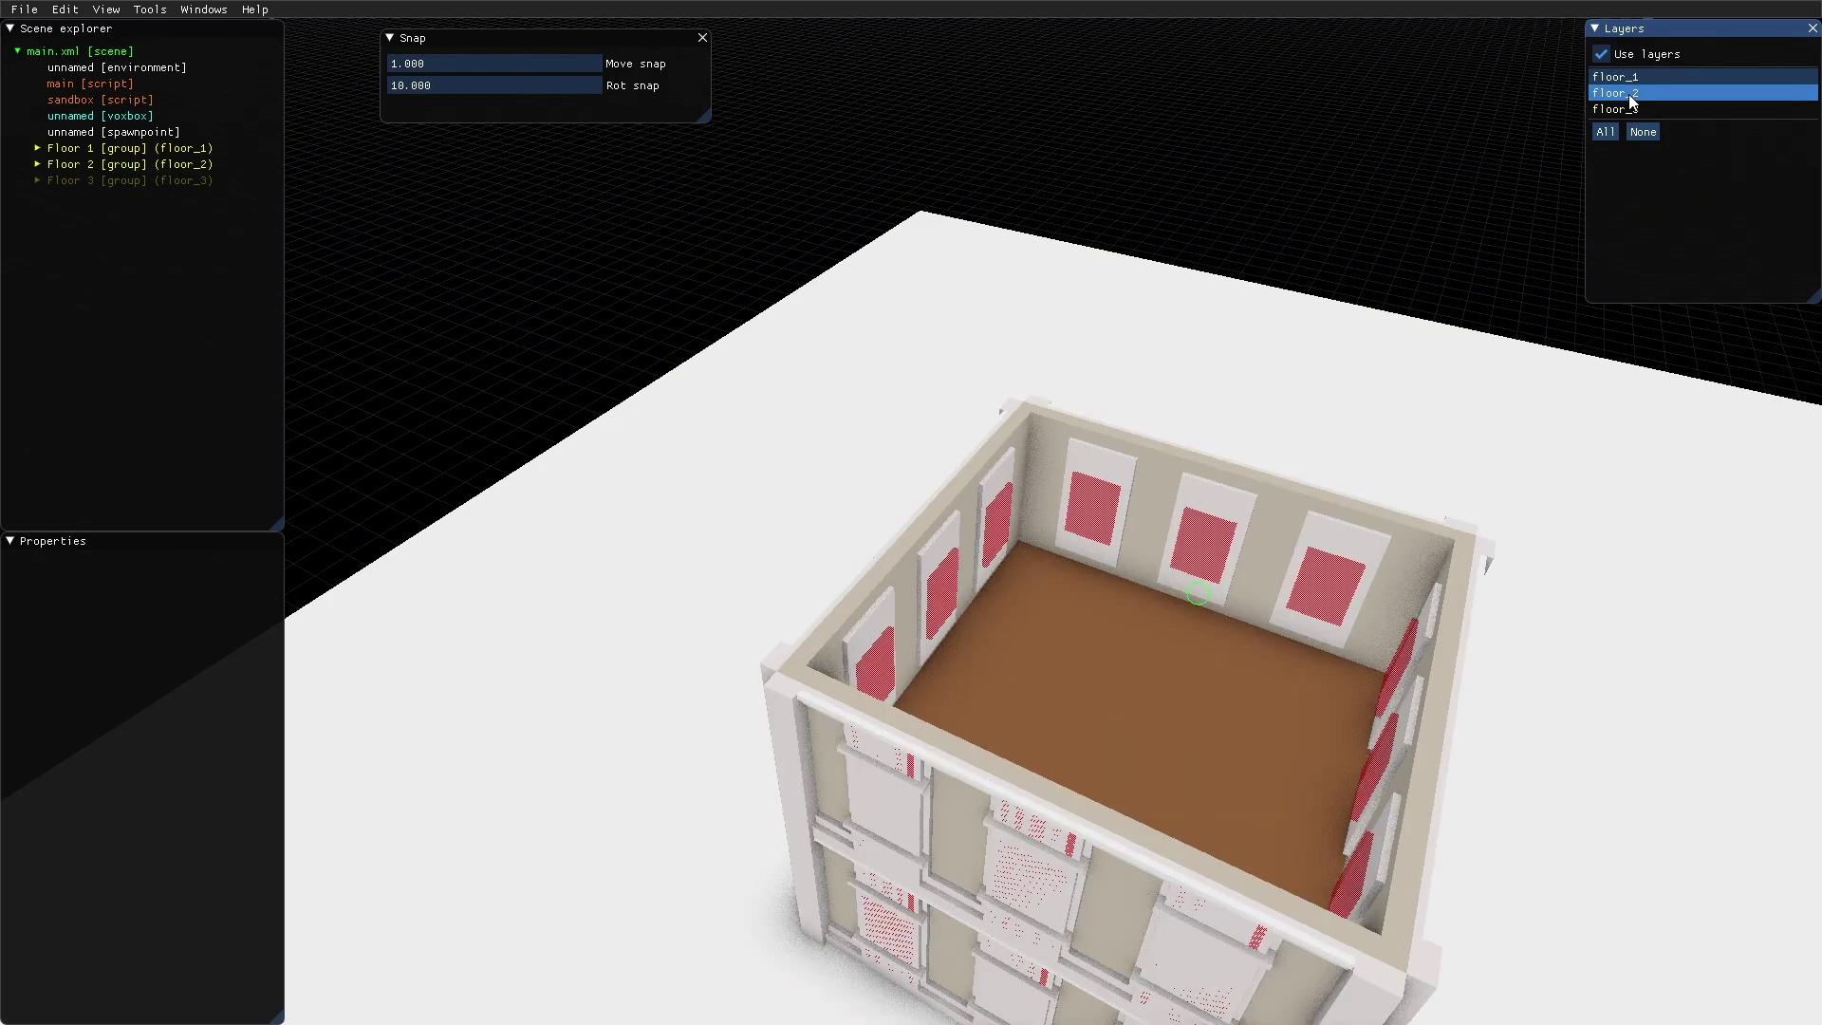
{"action": "left_click", "coordinate": [1629, 108]}
{"action": "scroll", "coordinate": [1160, 511], "scroll_direction": "down", "scroll_amount": 5}
{"action": "right_click_drag", "start_coordinate": [1160, 512], "coordinate": [1031, 533]}
{"action": "scroll", "coordinate": [932, 622], "scroll_direction": "up", "scroll_amount": 3}
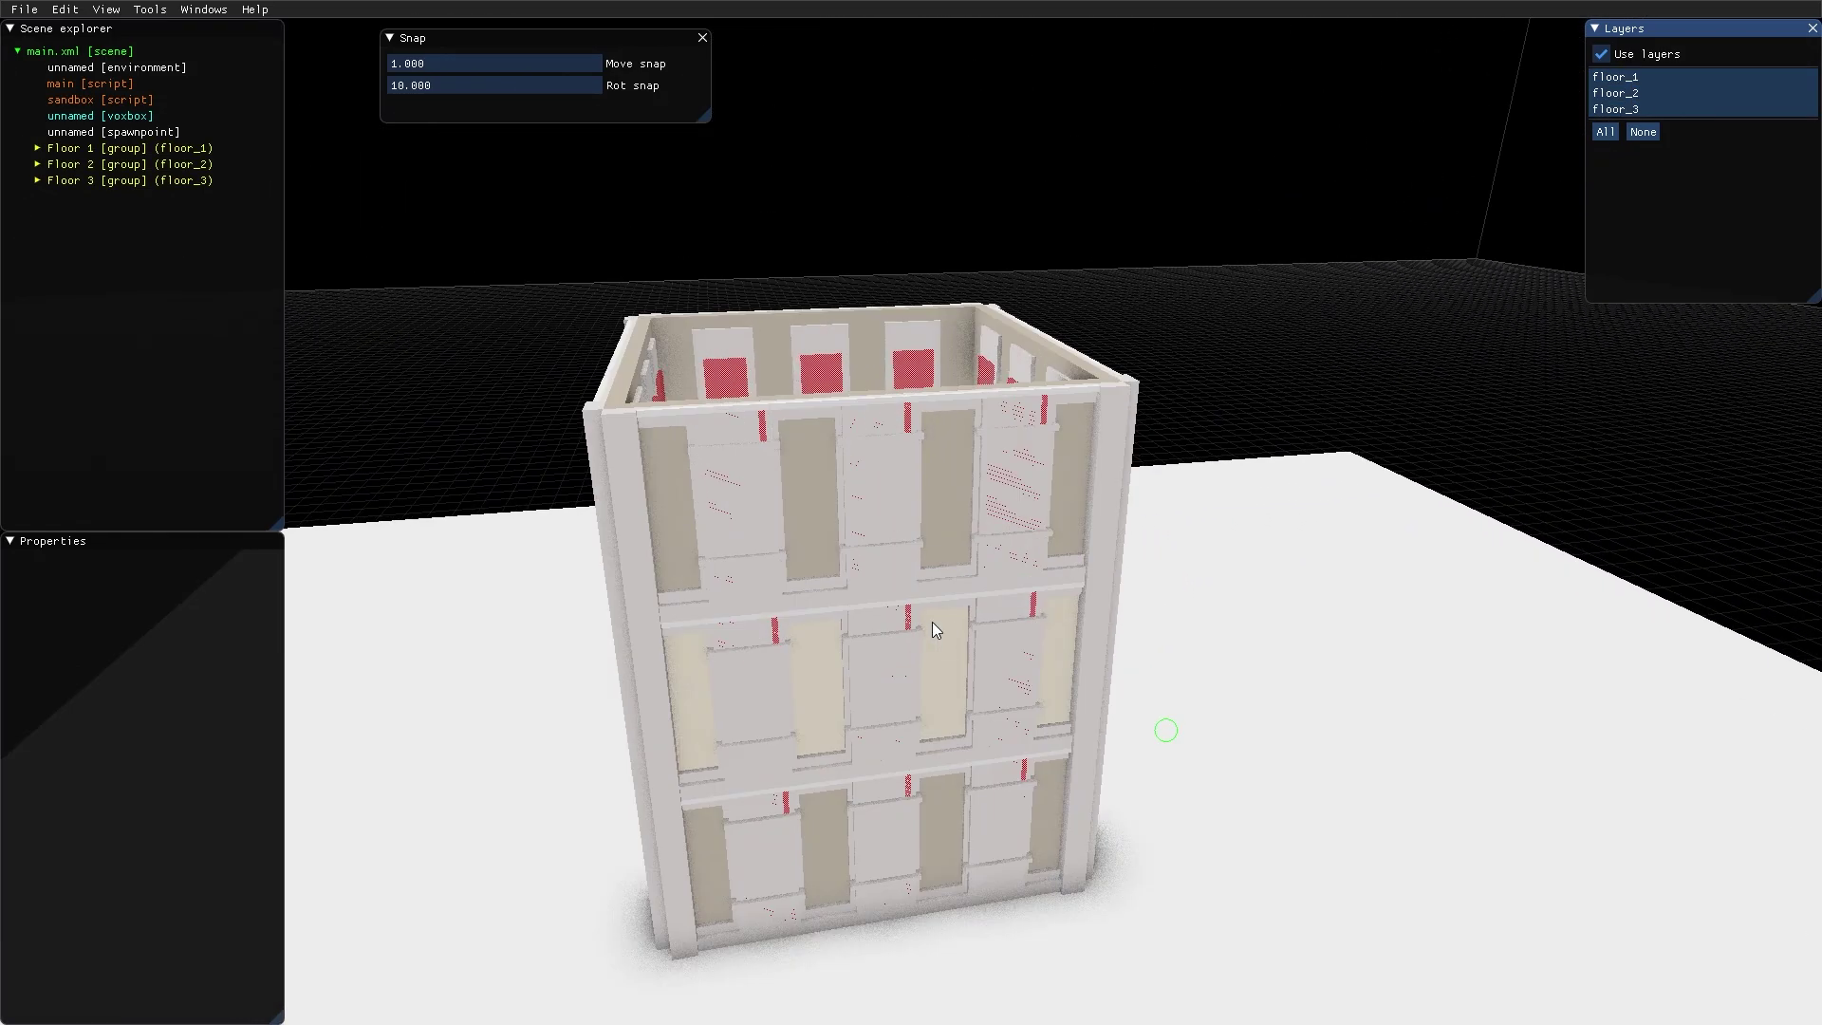
{"action": "right_click_drag", "start_coordinate": [933, 623], "coordinate": [852, 516]}
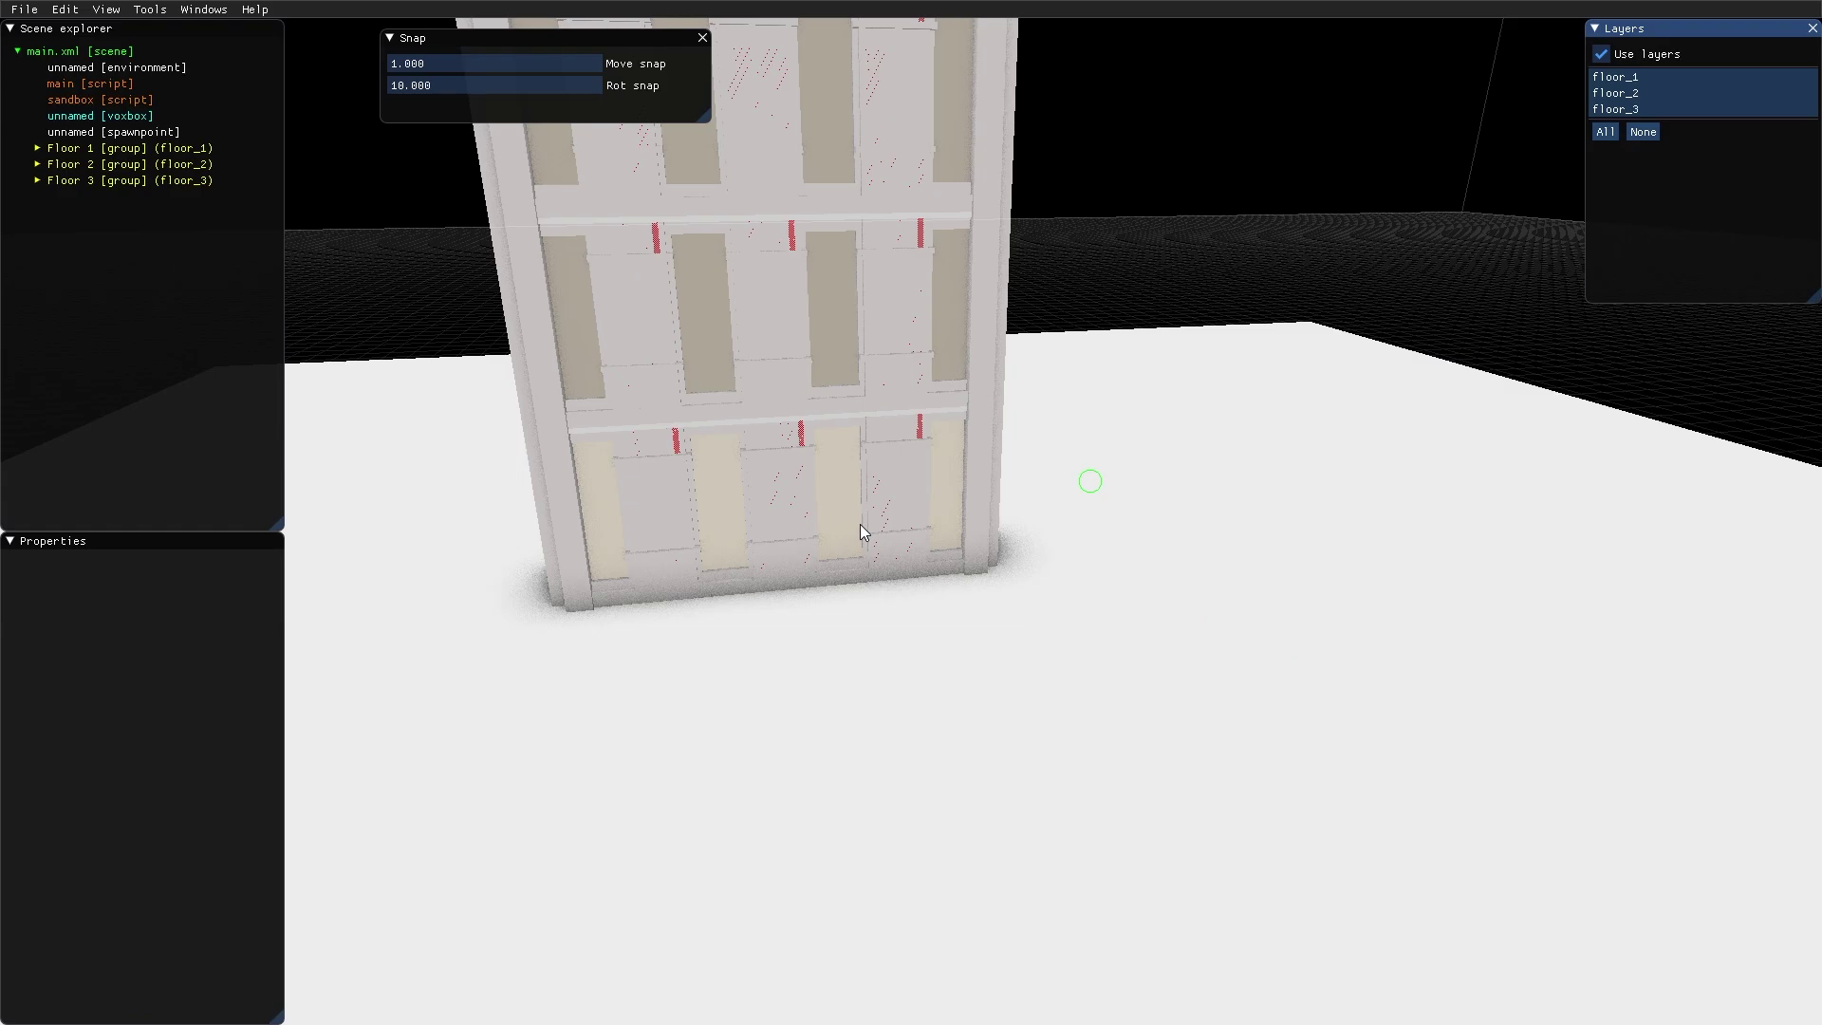
Hide the Floor 2 group with the Hide command, leaving its floor_2 layer enabled
{"action": "left_click", "coordinate": [89, 163]}
{"action": "left_click", "coordinate": [85, 165]}
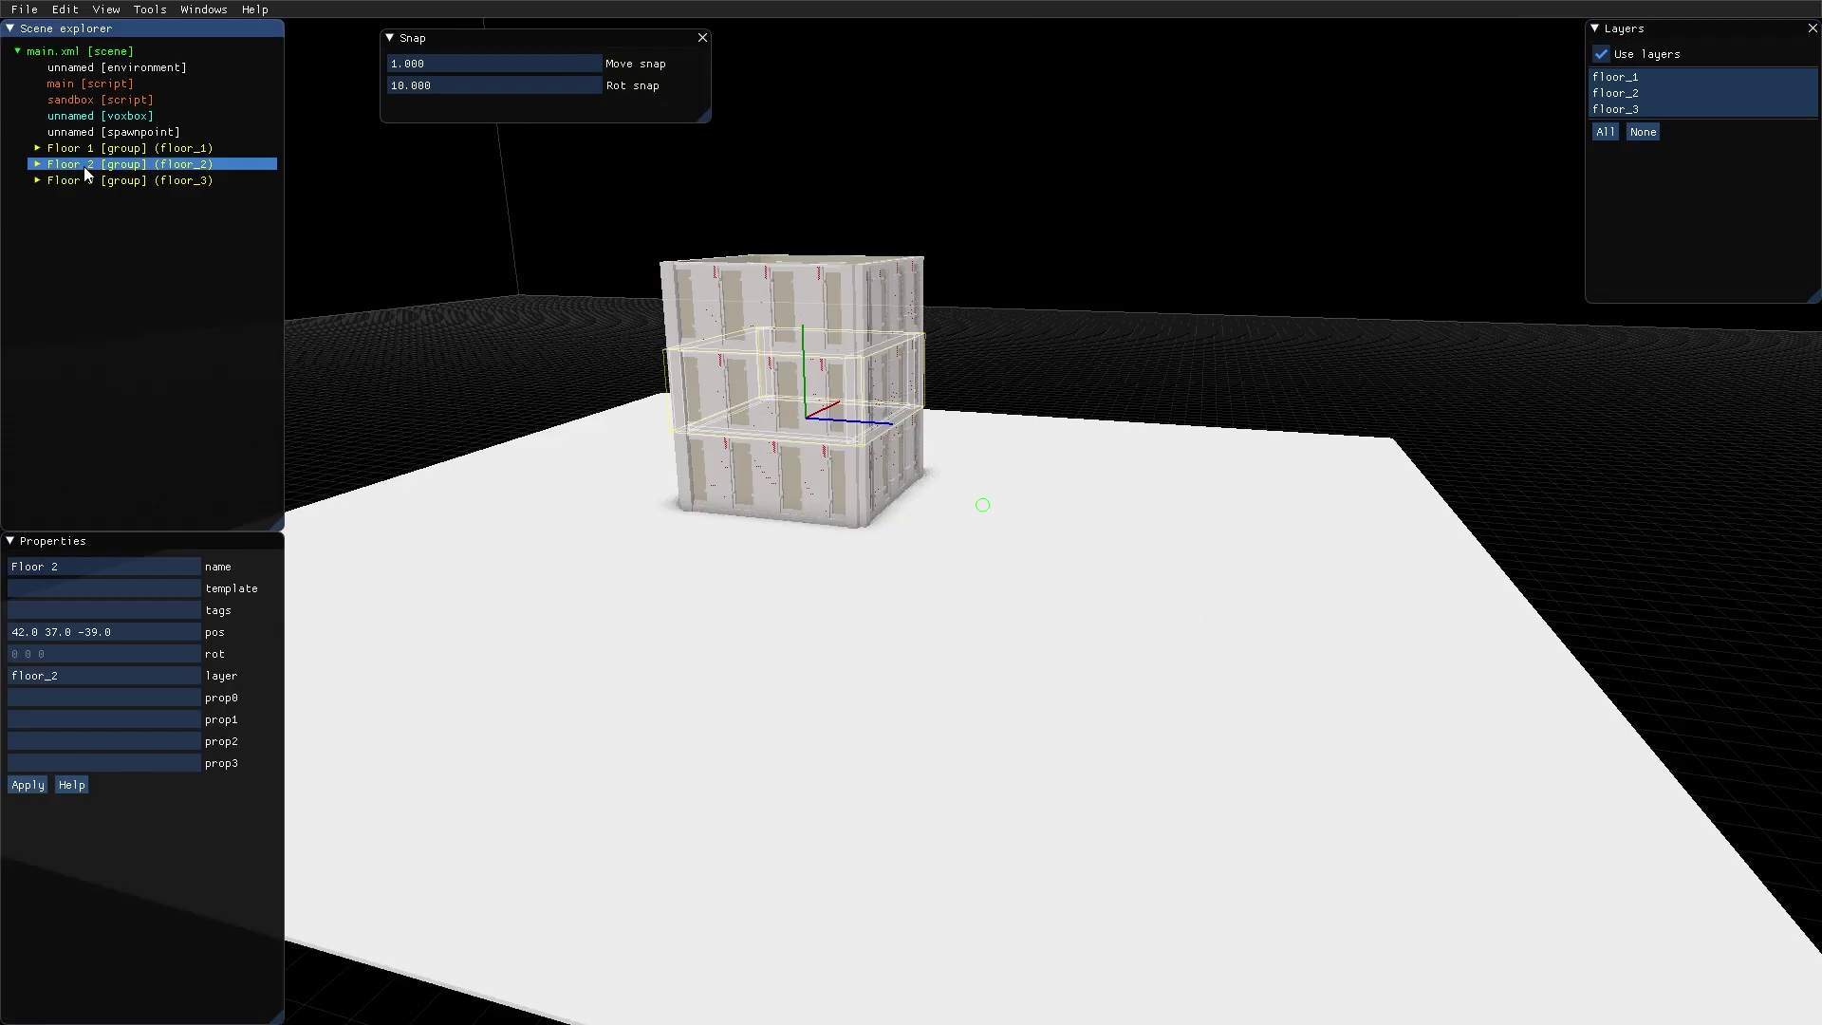
{"action": "left_click", "coordinate": [111, 9]}
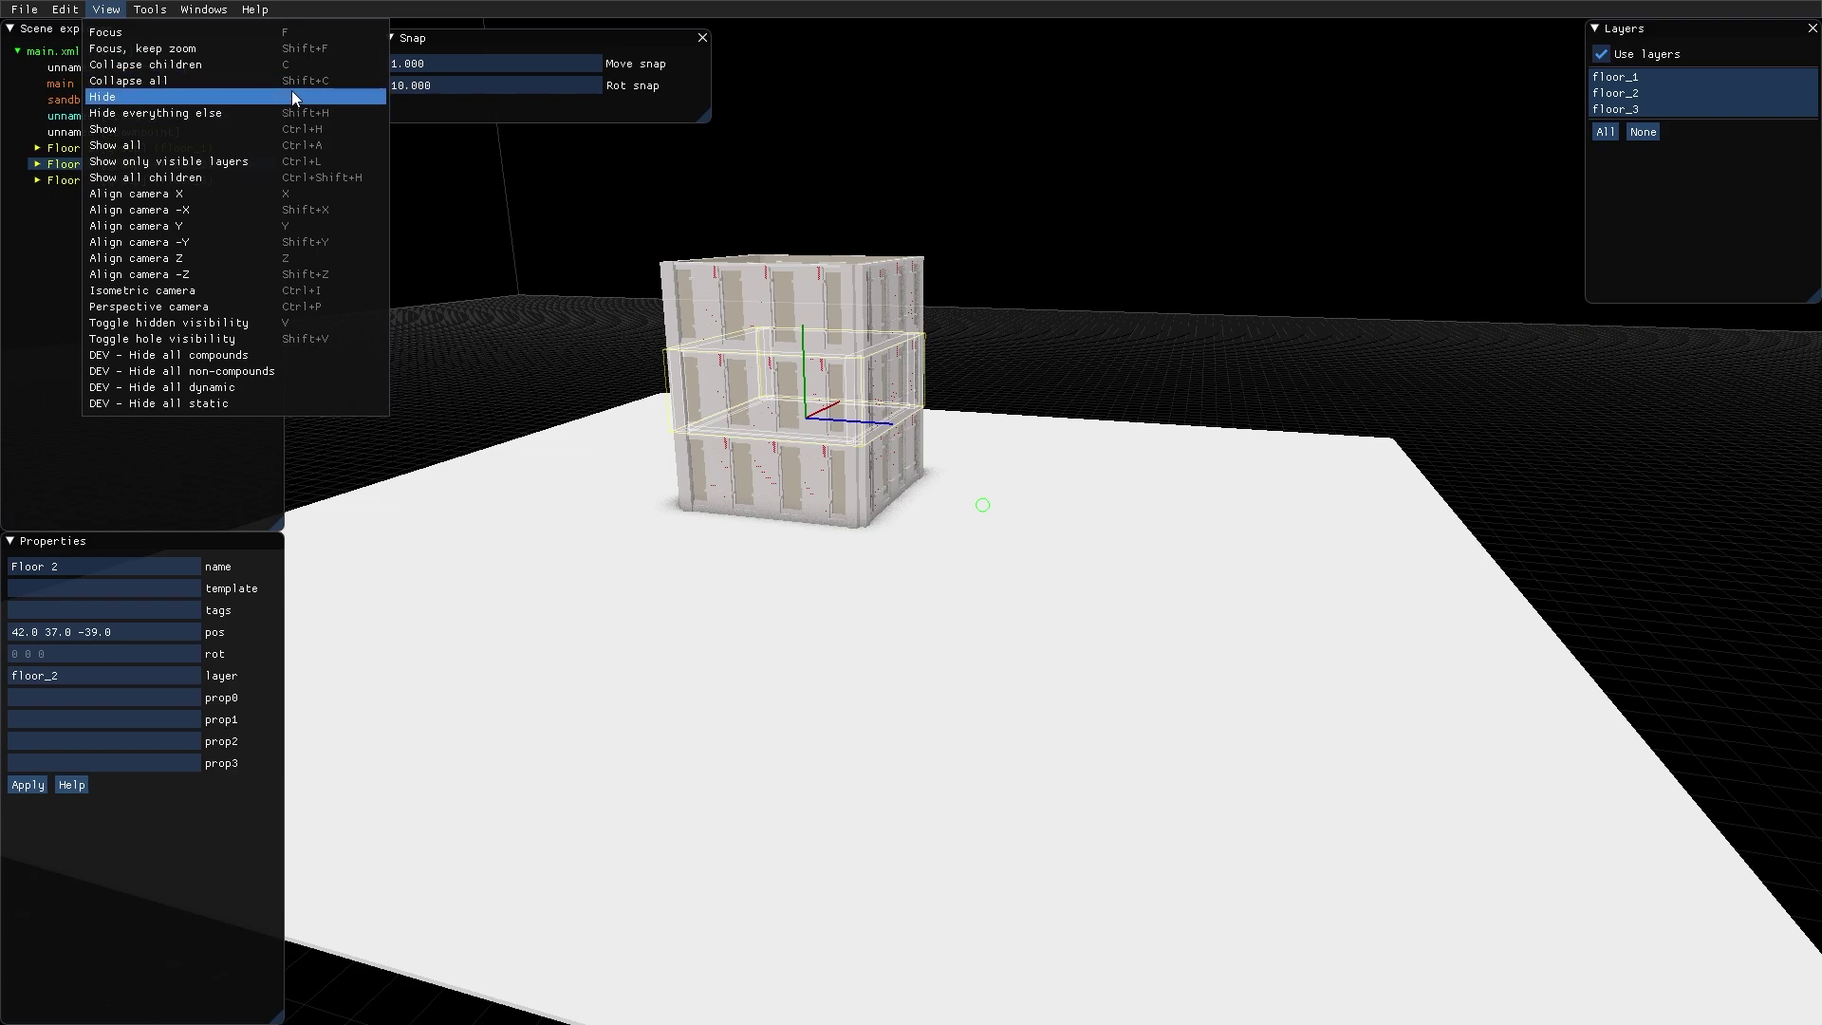
{"action": "left_click", "coordinate": [108, 97]}
{"action": "scroll", "coordinate": [662, 471], "scroll_direction": "down", "scroll_amount": 5}
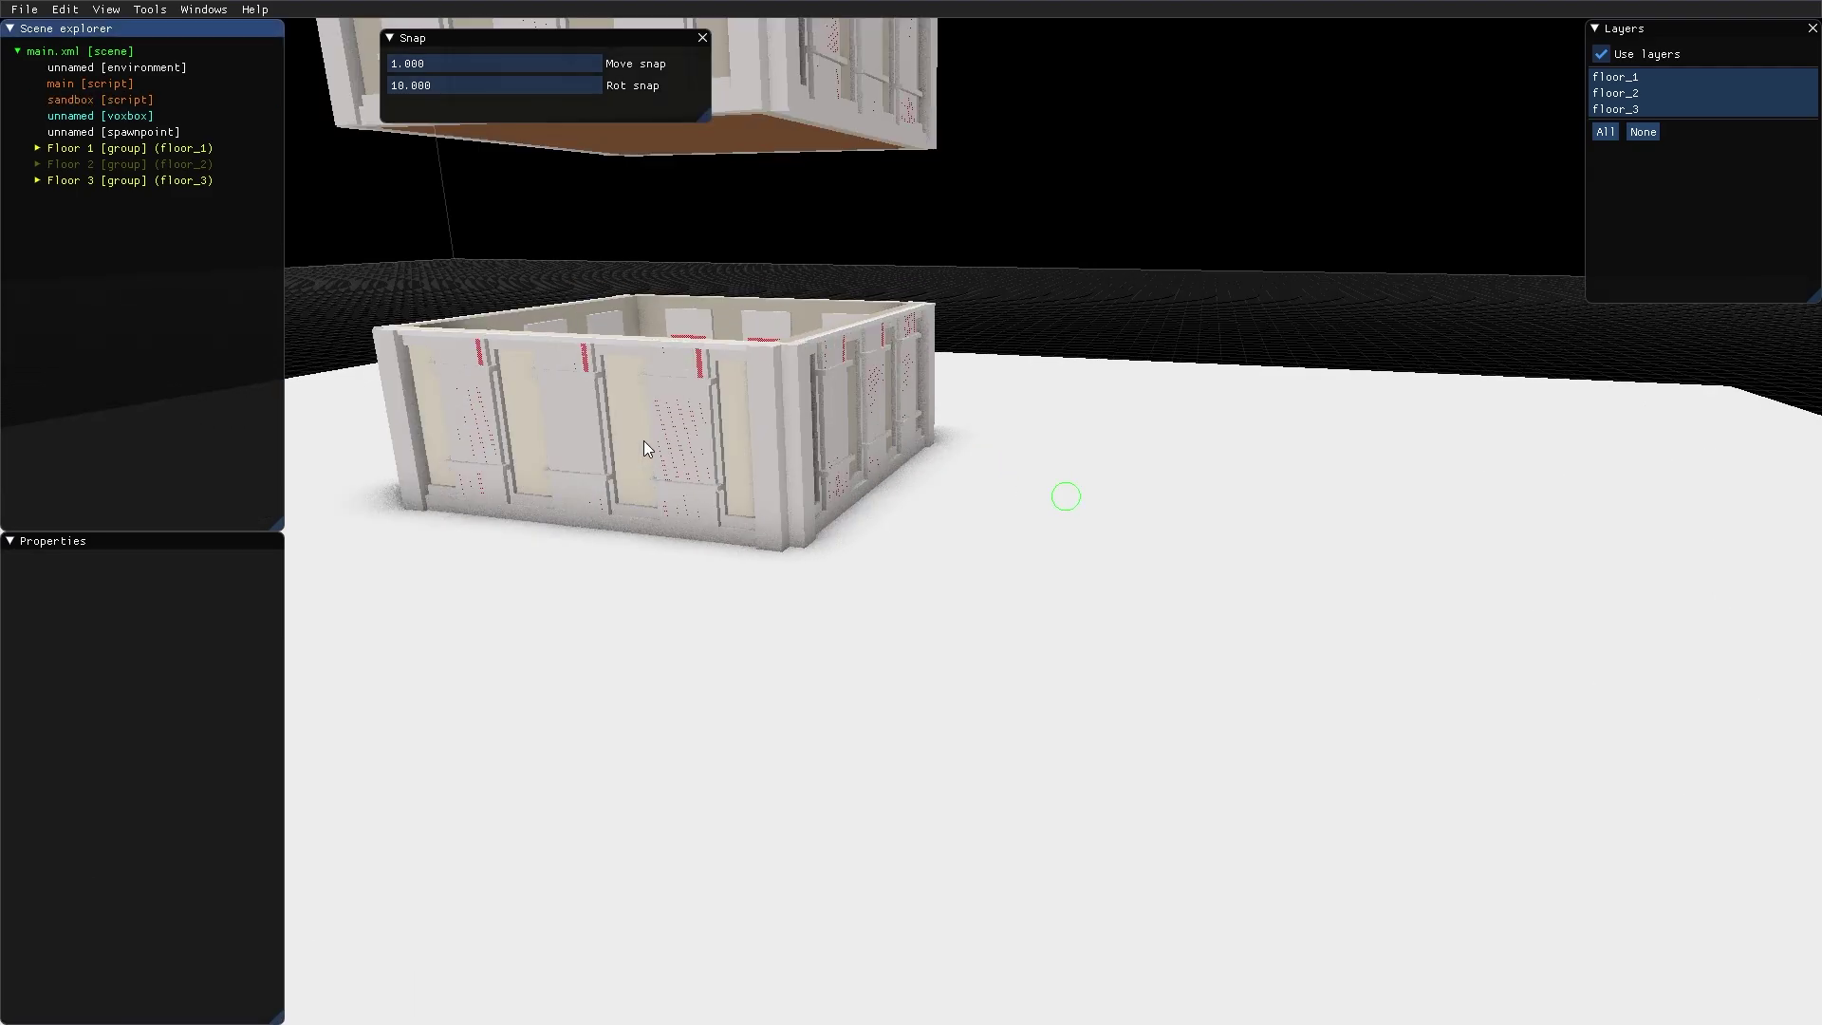
{"action": "scroll", "coordinate": [758, 431], "scroll_direction": "down", "scroll_amount": 5}
{"action": "mouse_move", "coordinate": [786, 425]}
{"action": "right_mouse_down"}
{"action": "mouse_move", "coordinate": [881, 423]}
{"action": "mouse_move", "coordinate": [760, 416]}
{"action": "right_mouse_up"}
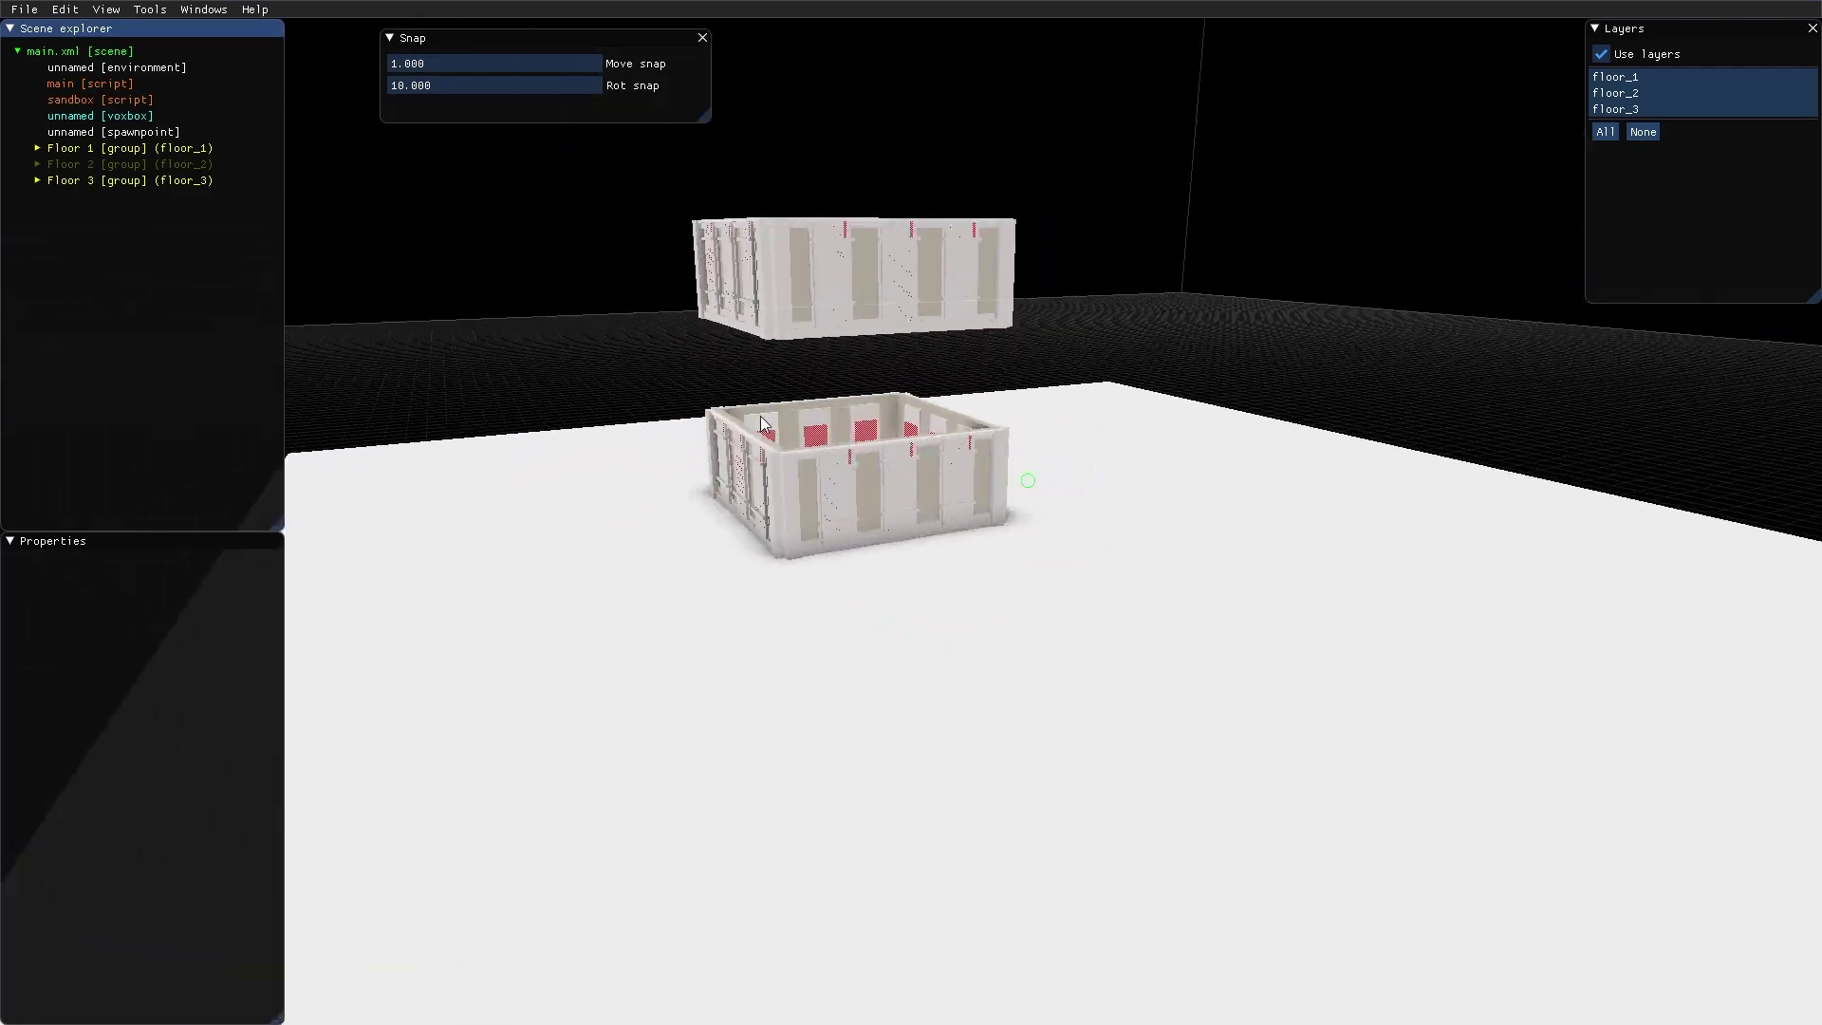
Test-run the level with the Floor 2 group hidden in the editor, and show all hidden objects again
{"action": "key", "text": "F4"}
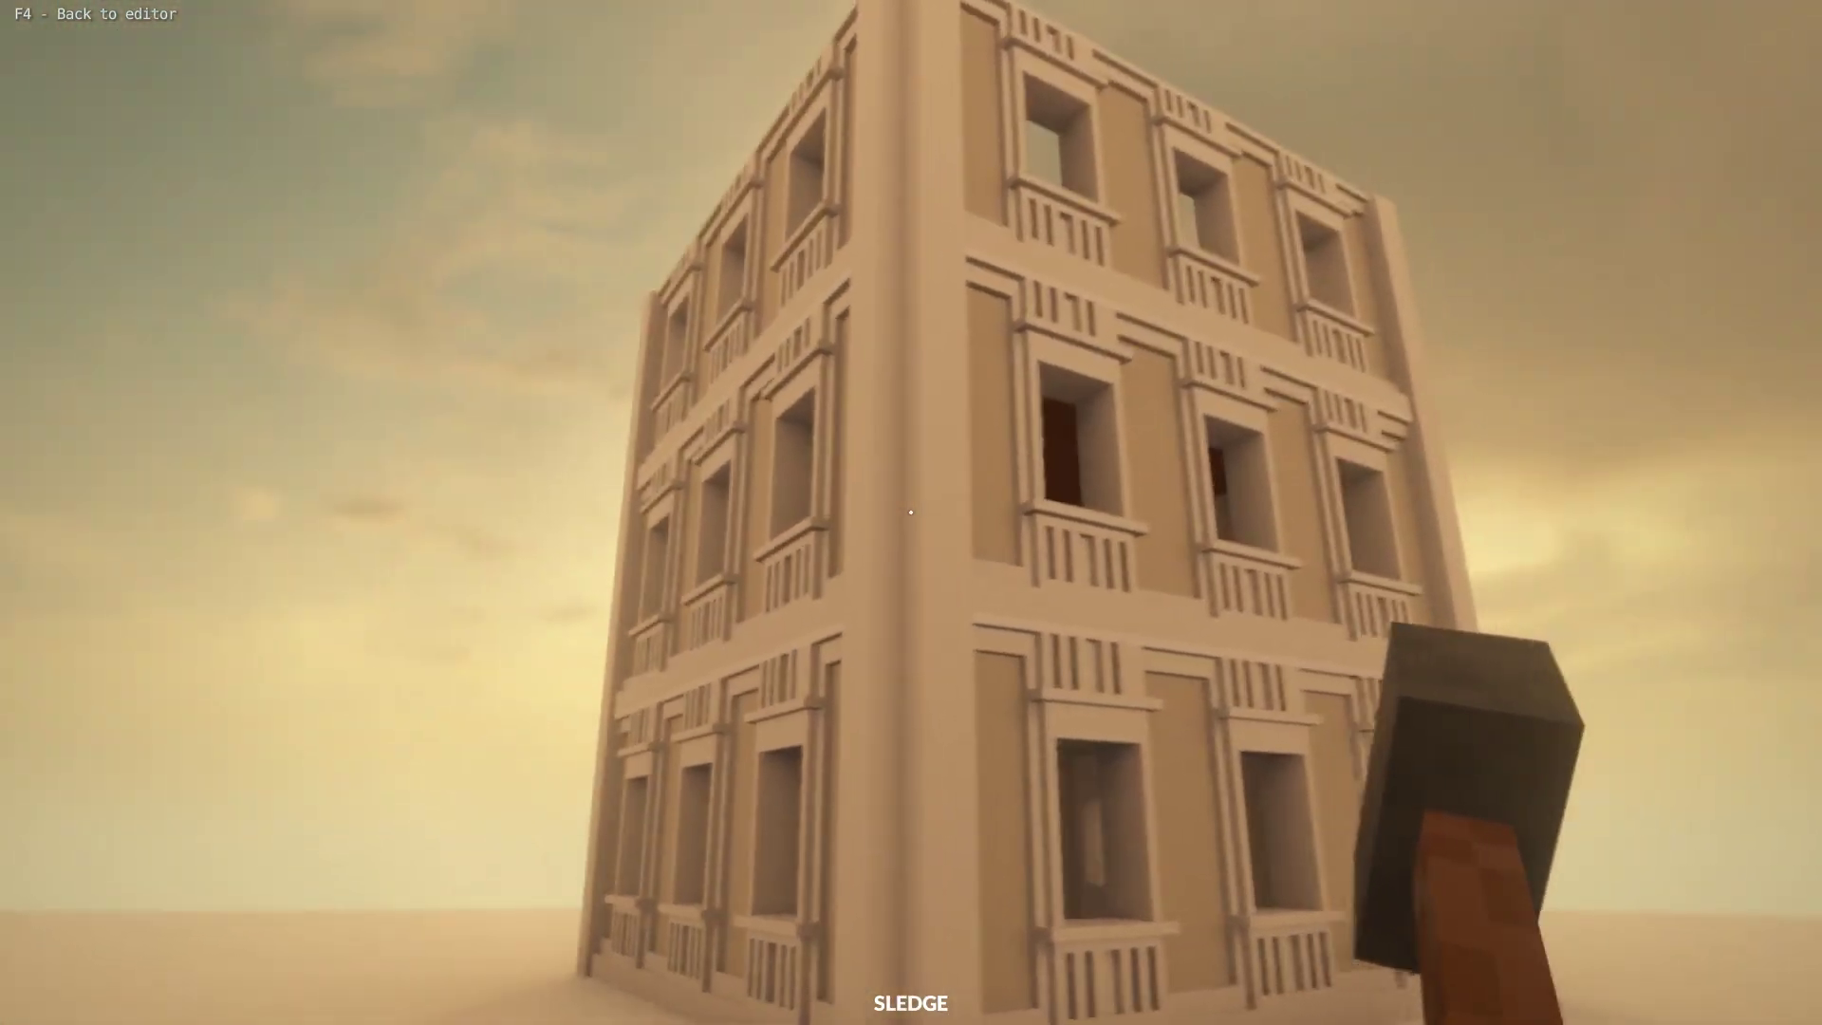
{"action": "key", "text": "F4"}
{"action": "scroll", "coordinate": [875, 446], "scroll_direction": "up", "scroll_amount": 2}
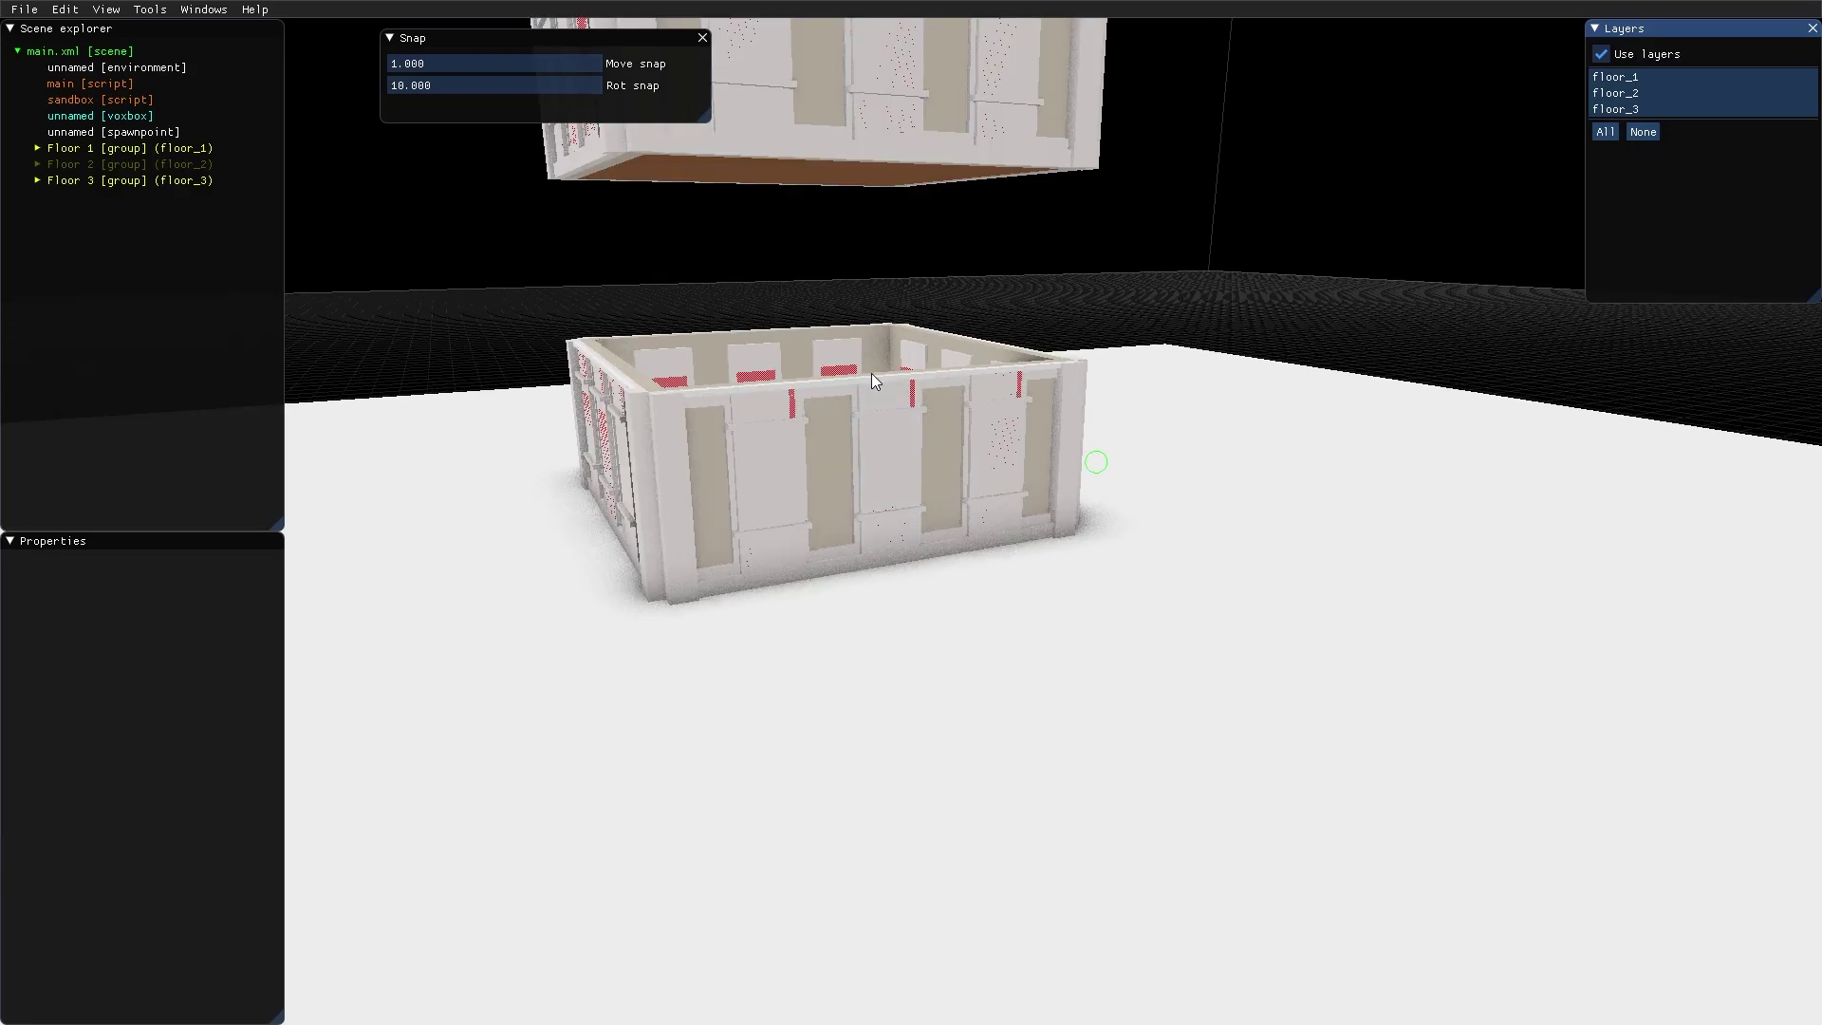
{"action": "right_click_drag", "start_coordinate": [872, 385], "coordinate": [959, 492]}
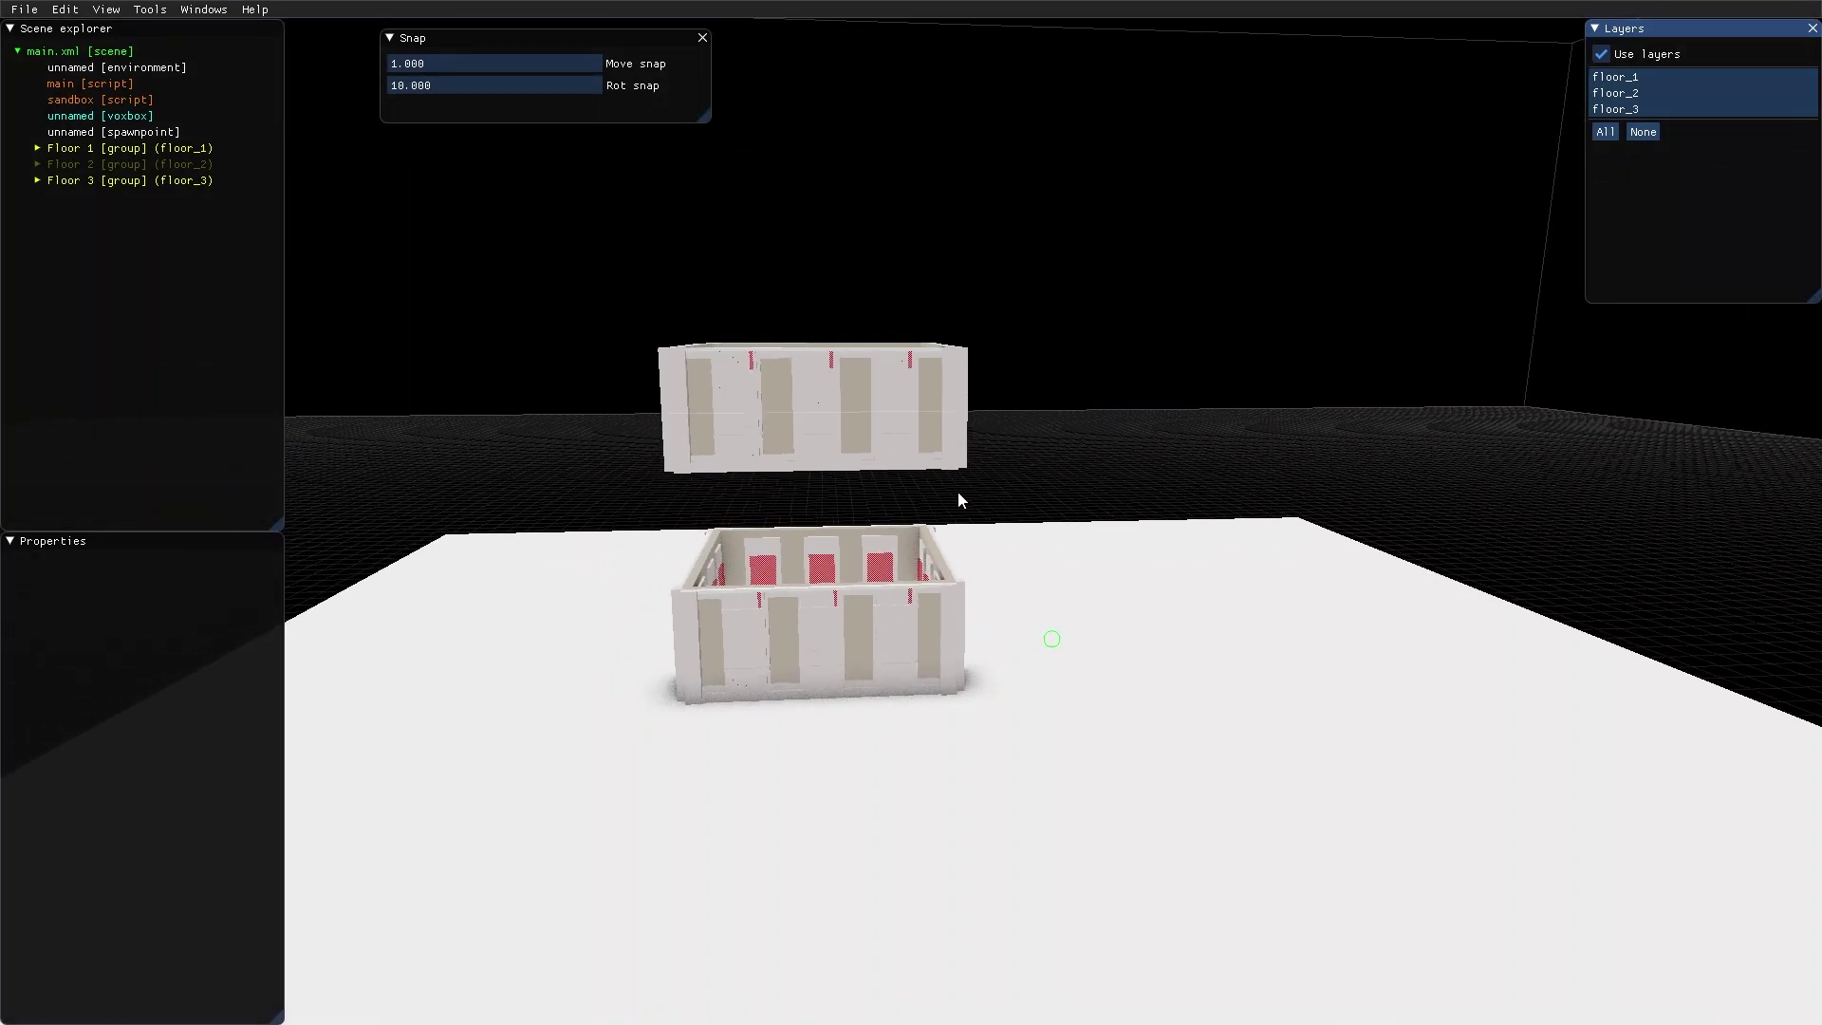
{"action": "middle_click_drag", "start_coordinate": [829, 476], "coordinate": [674, 487]}
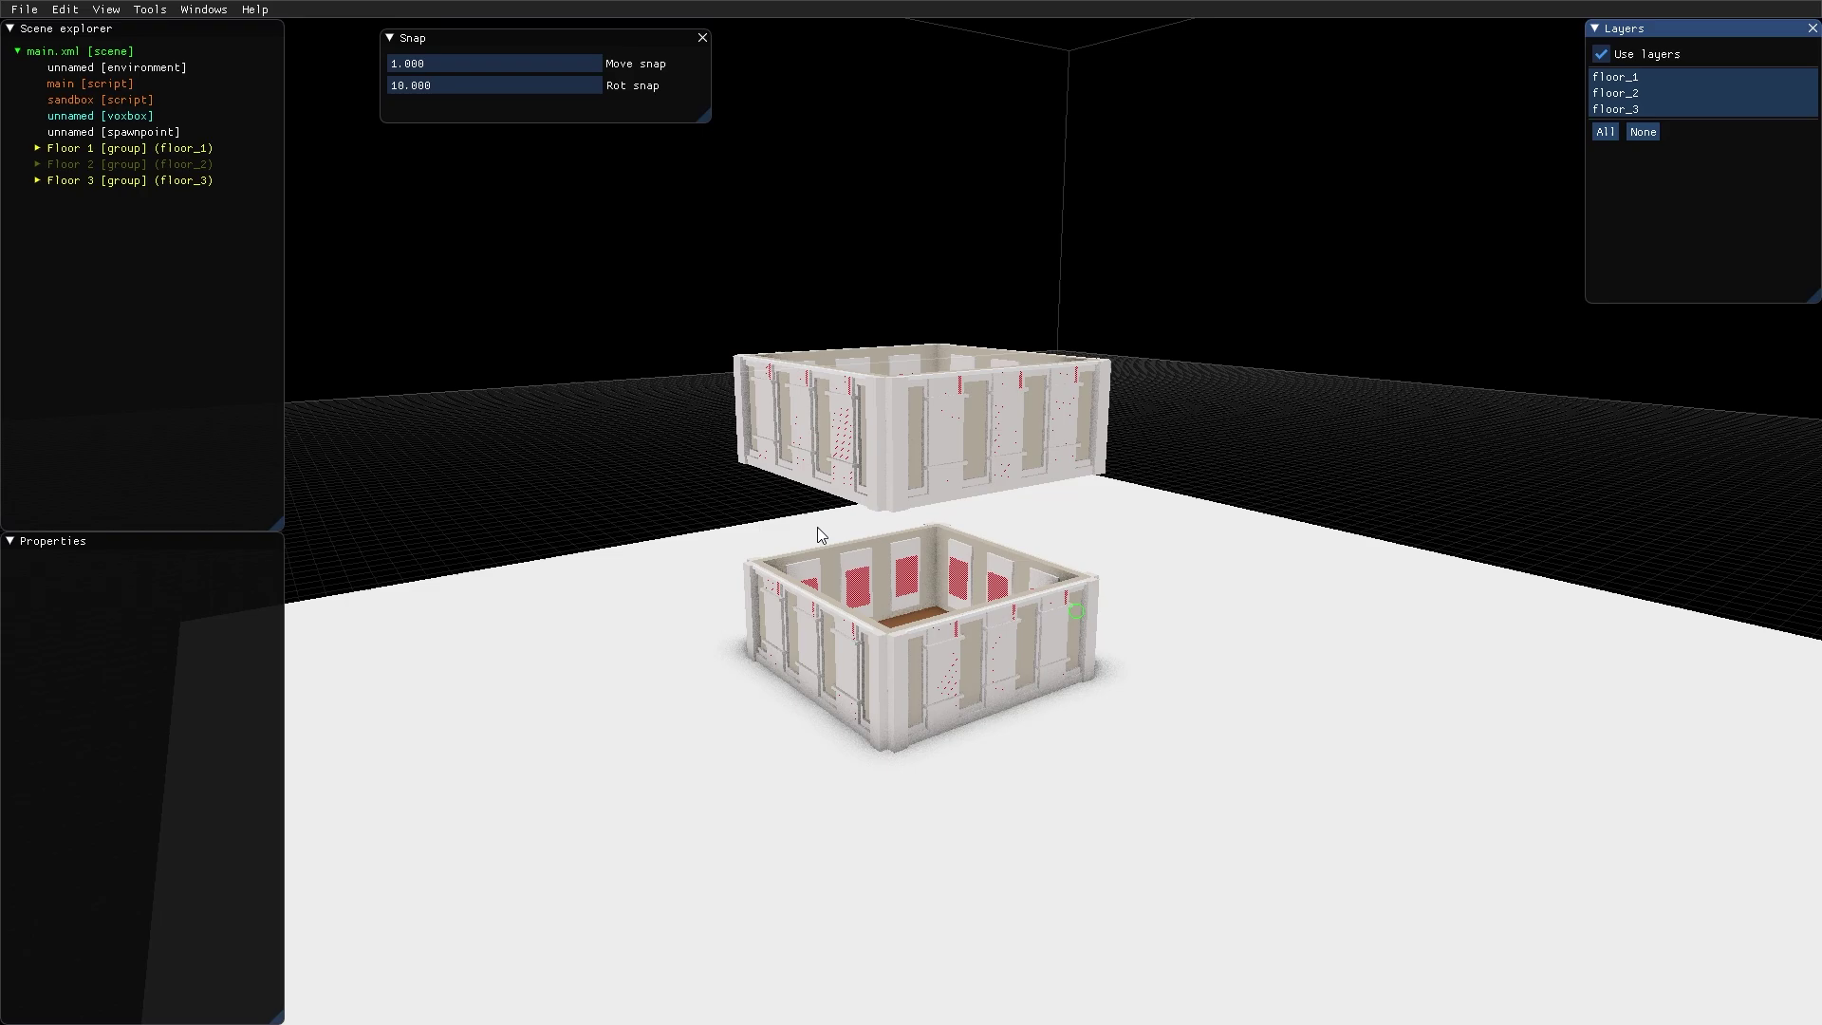
{"action": "key", "text": "ctrl+a"}
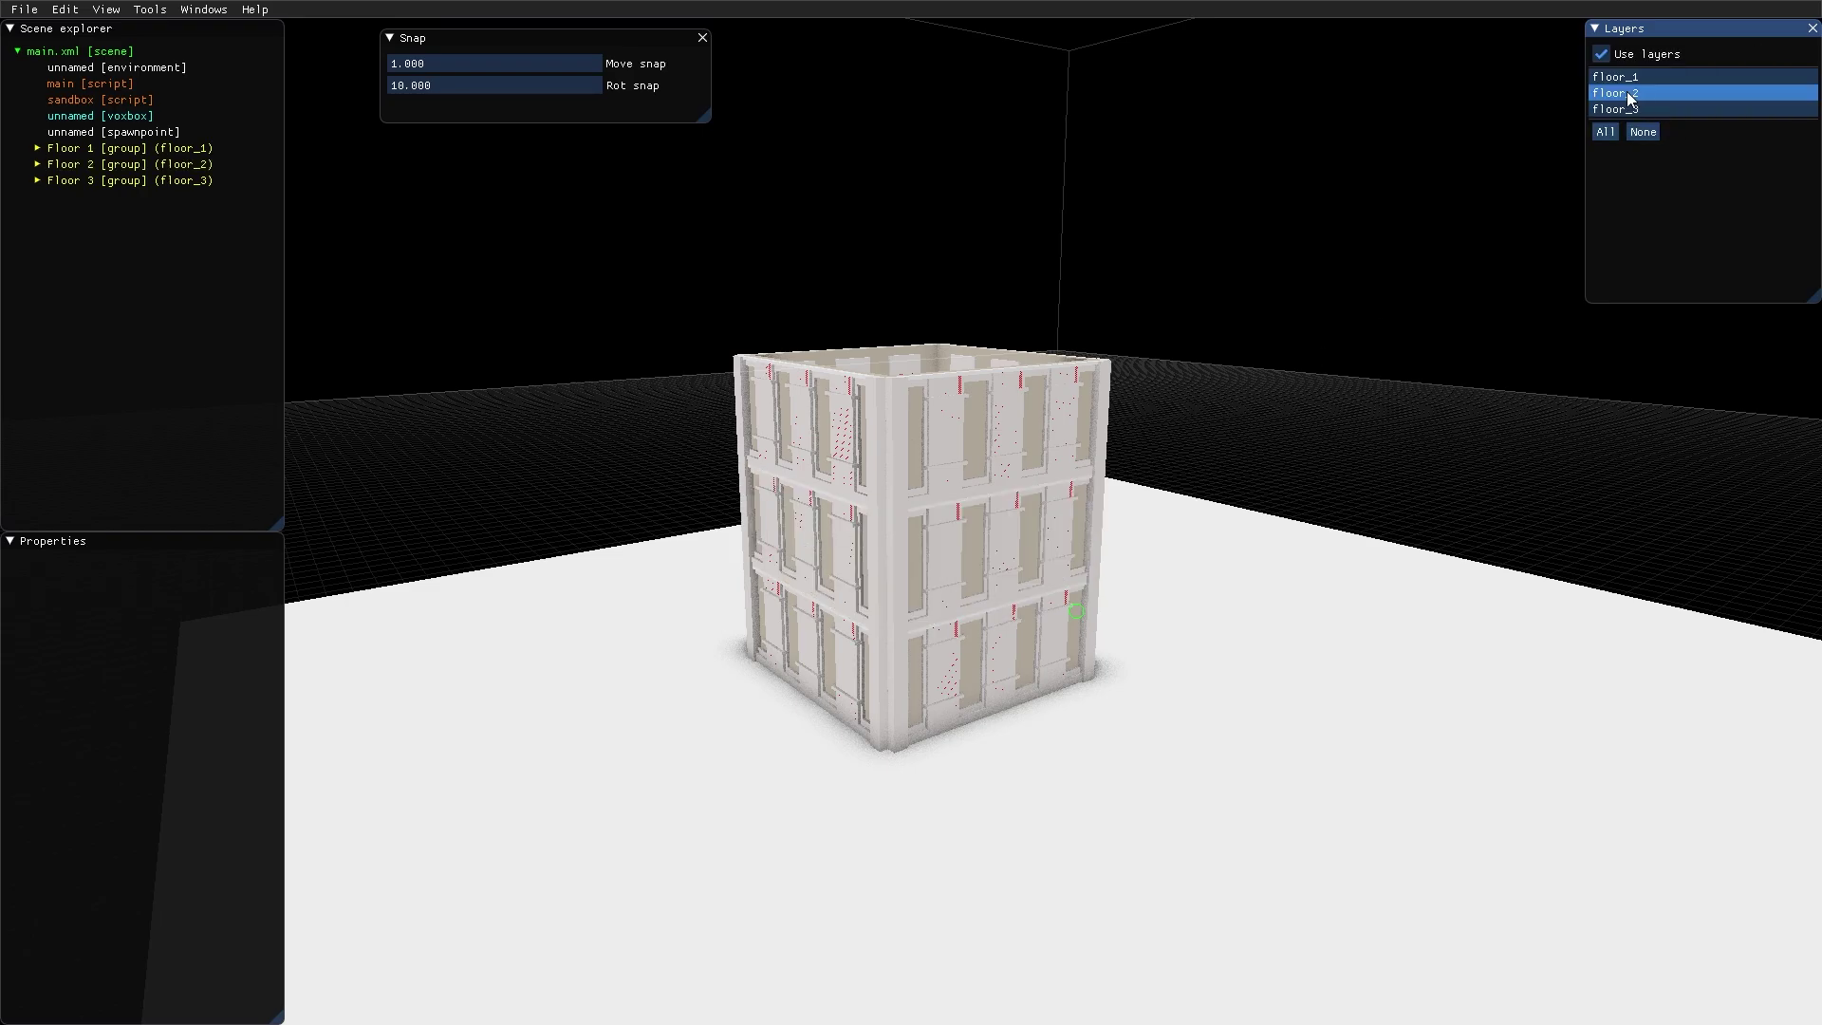
Disable the floor_2 layer and test-run the level without that floor, returning to the editor
{"action": "left_click", "coordinate": [1633, 93]}
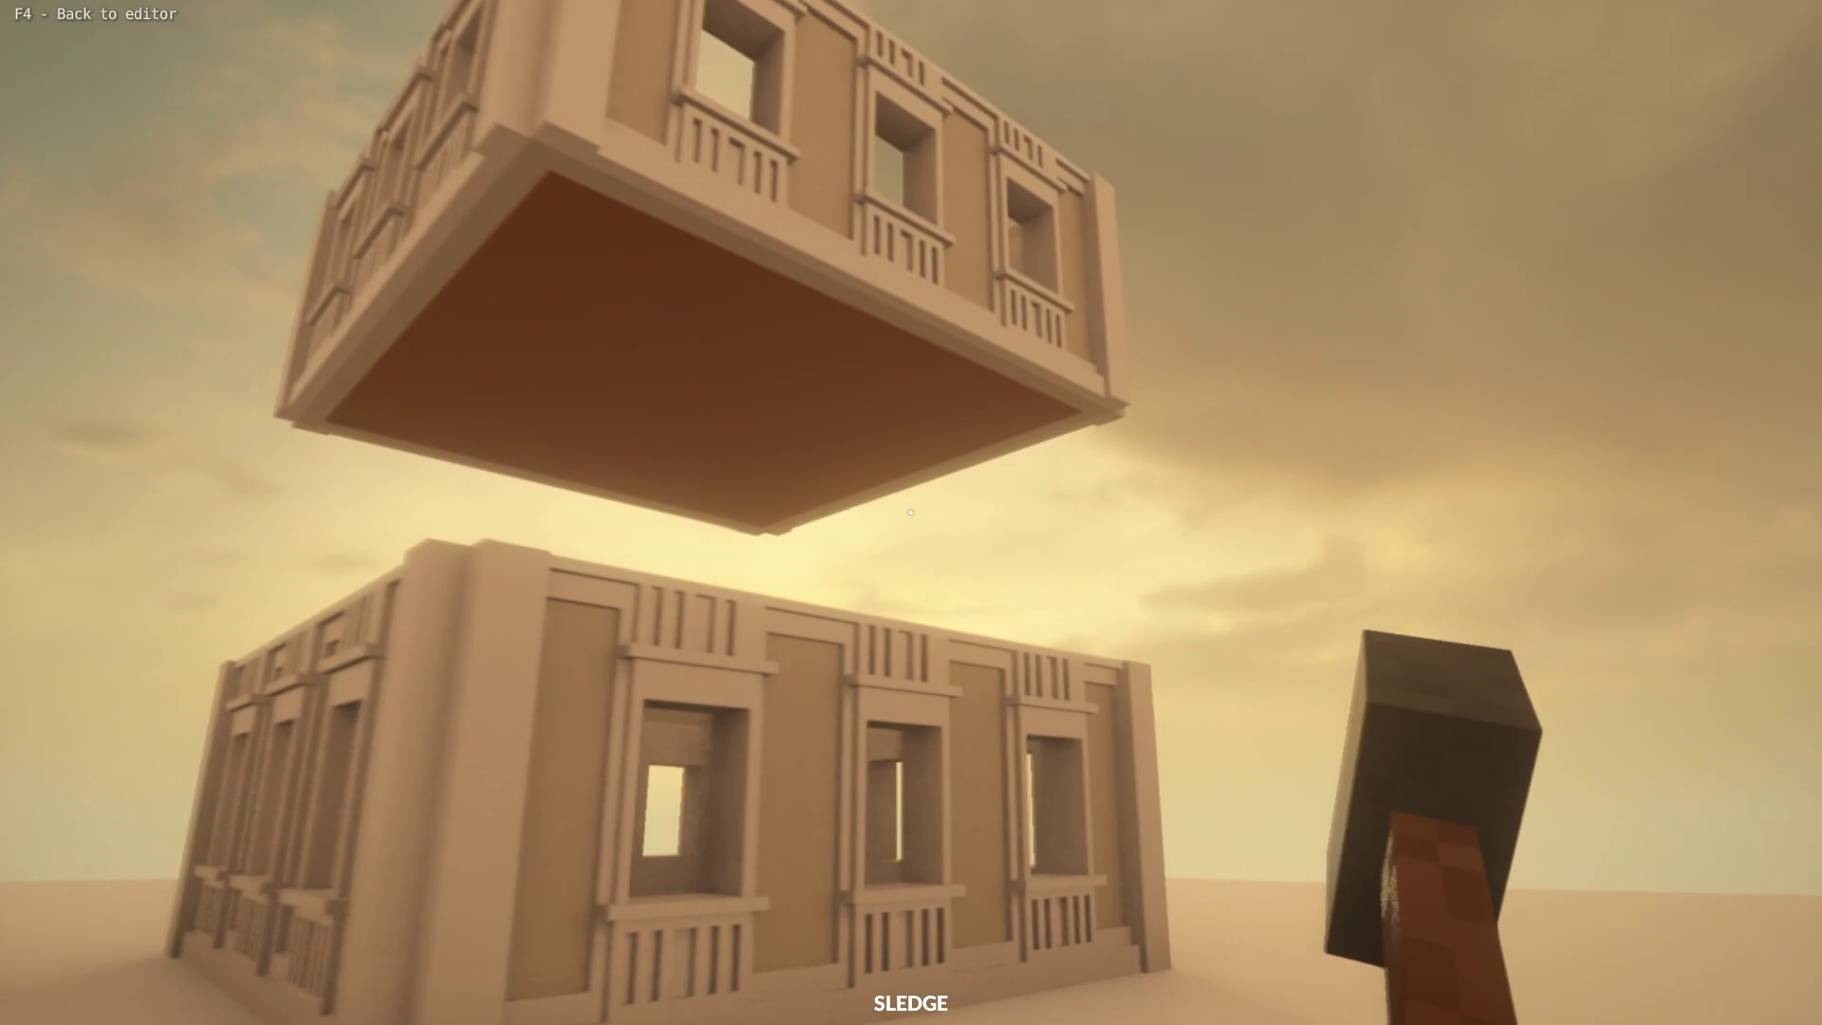
{"action": "key", "text": "a"}
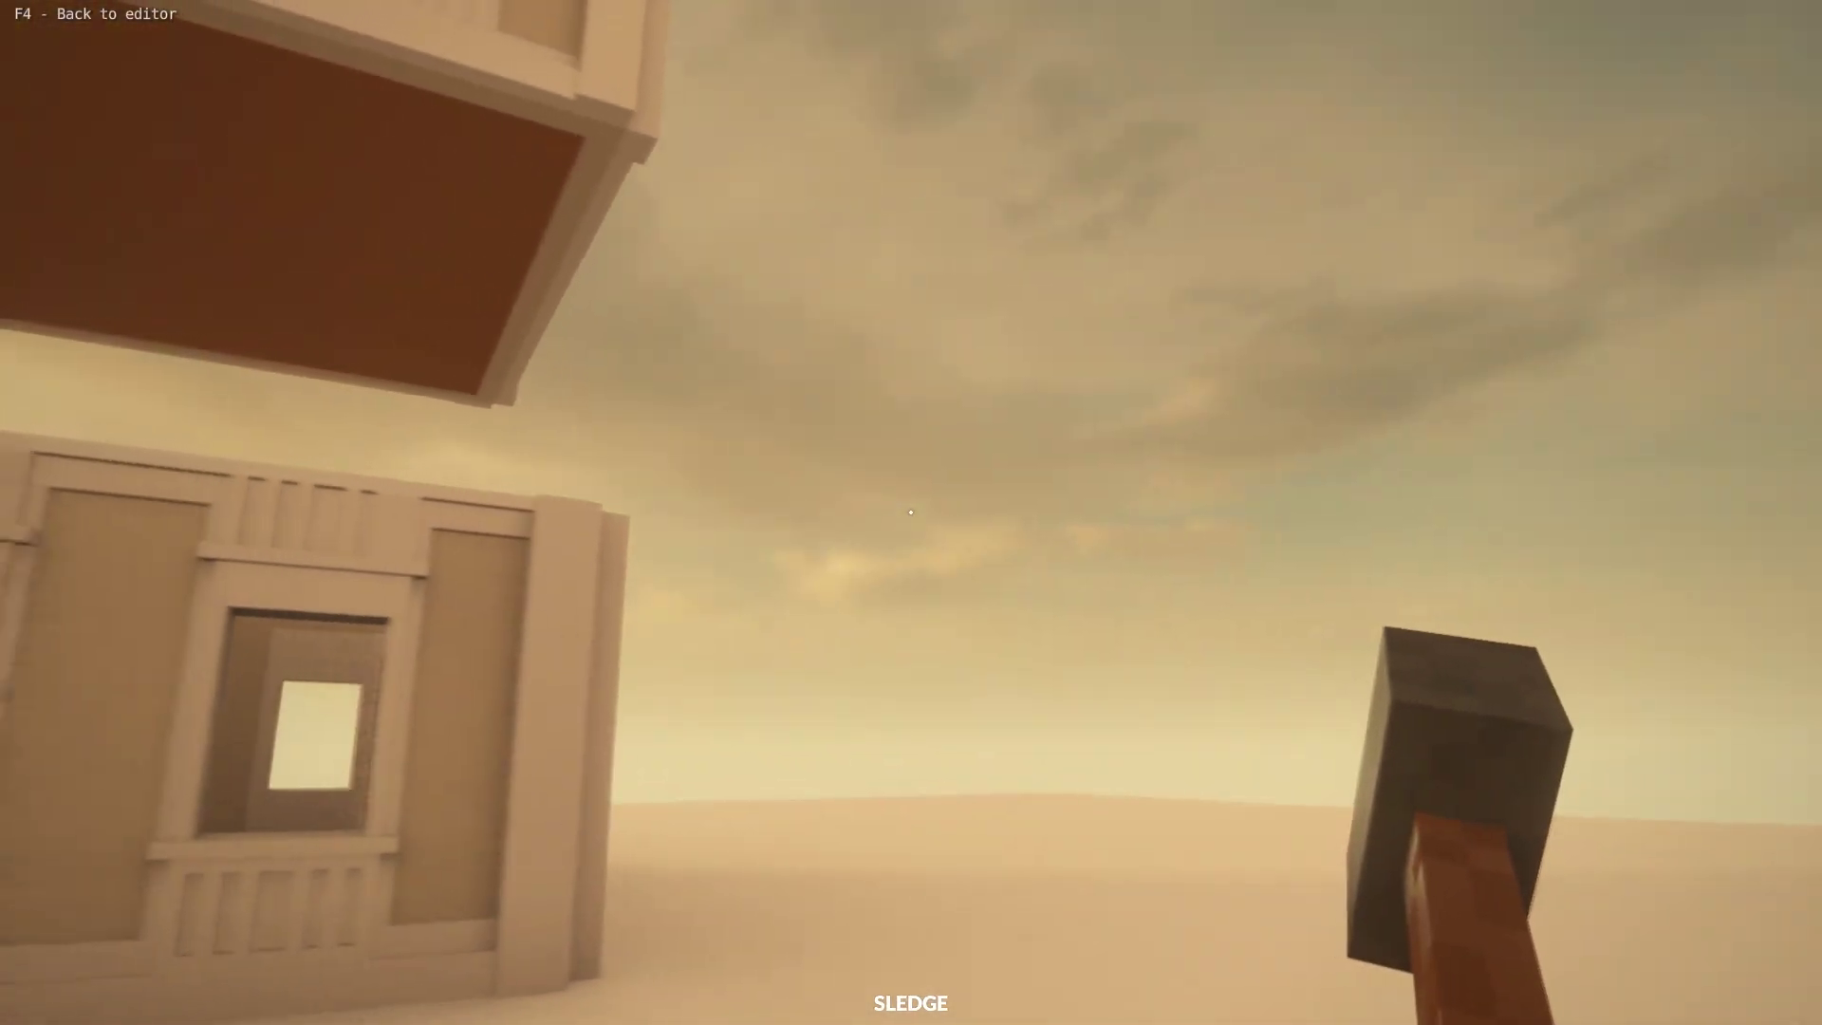
{"action": "key", "text": "s"}
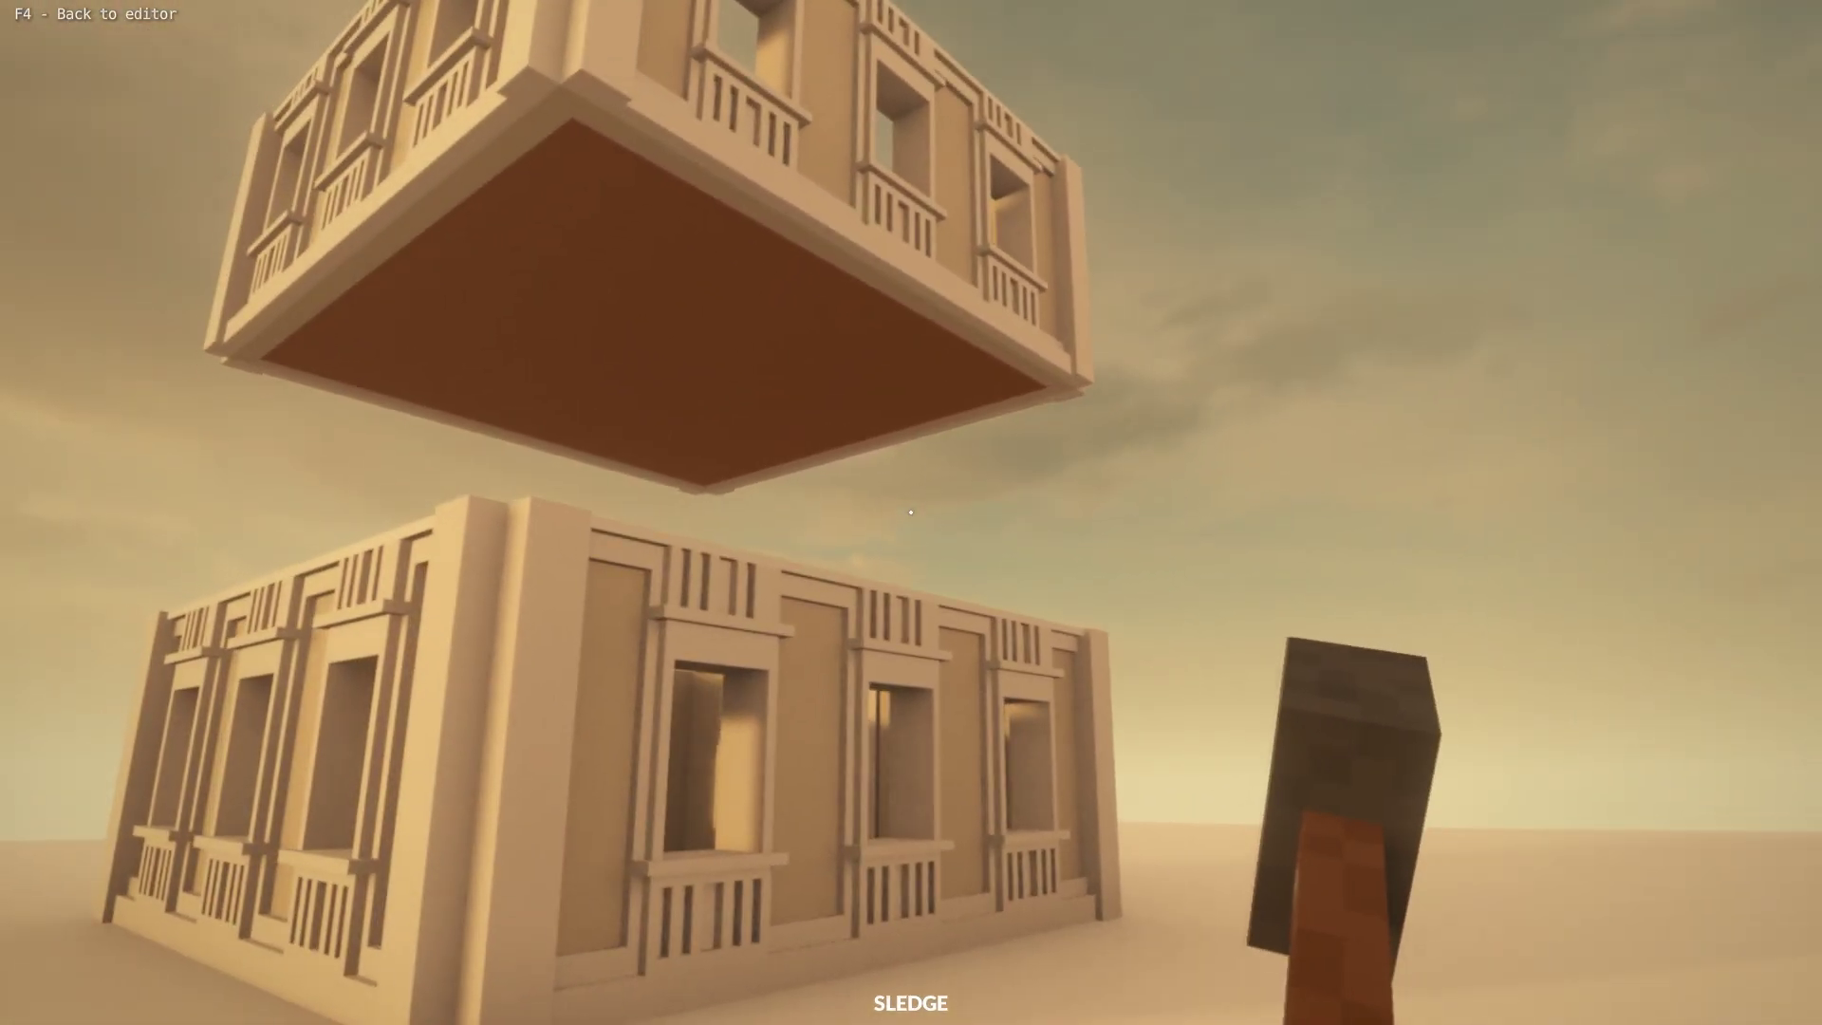
{"action": "key", "text": "F4"}
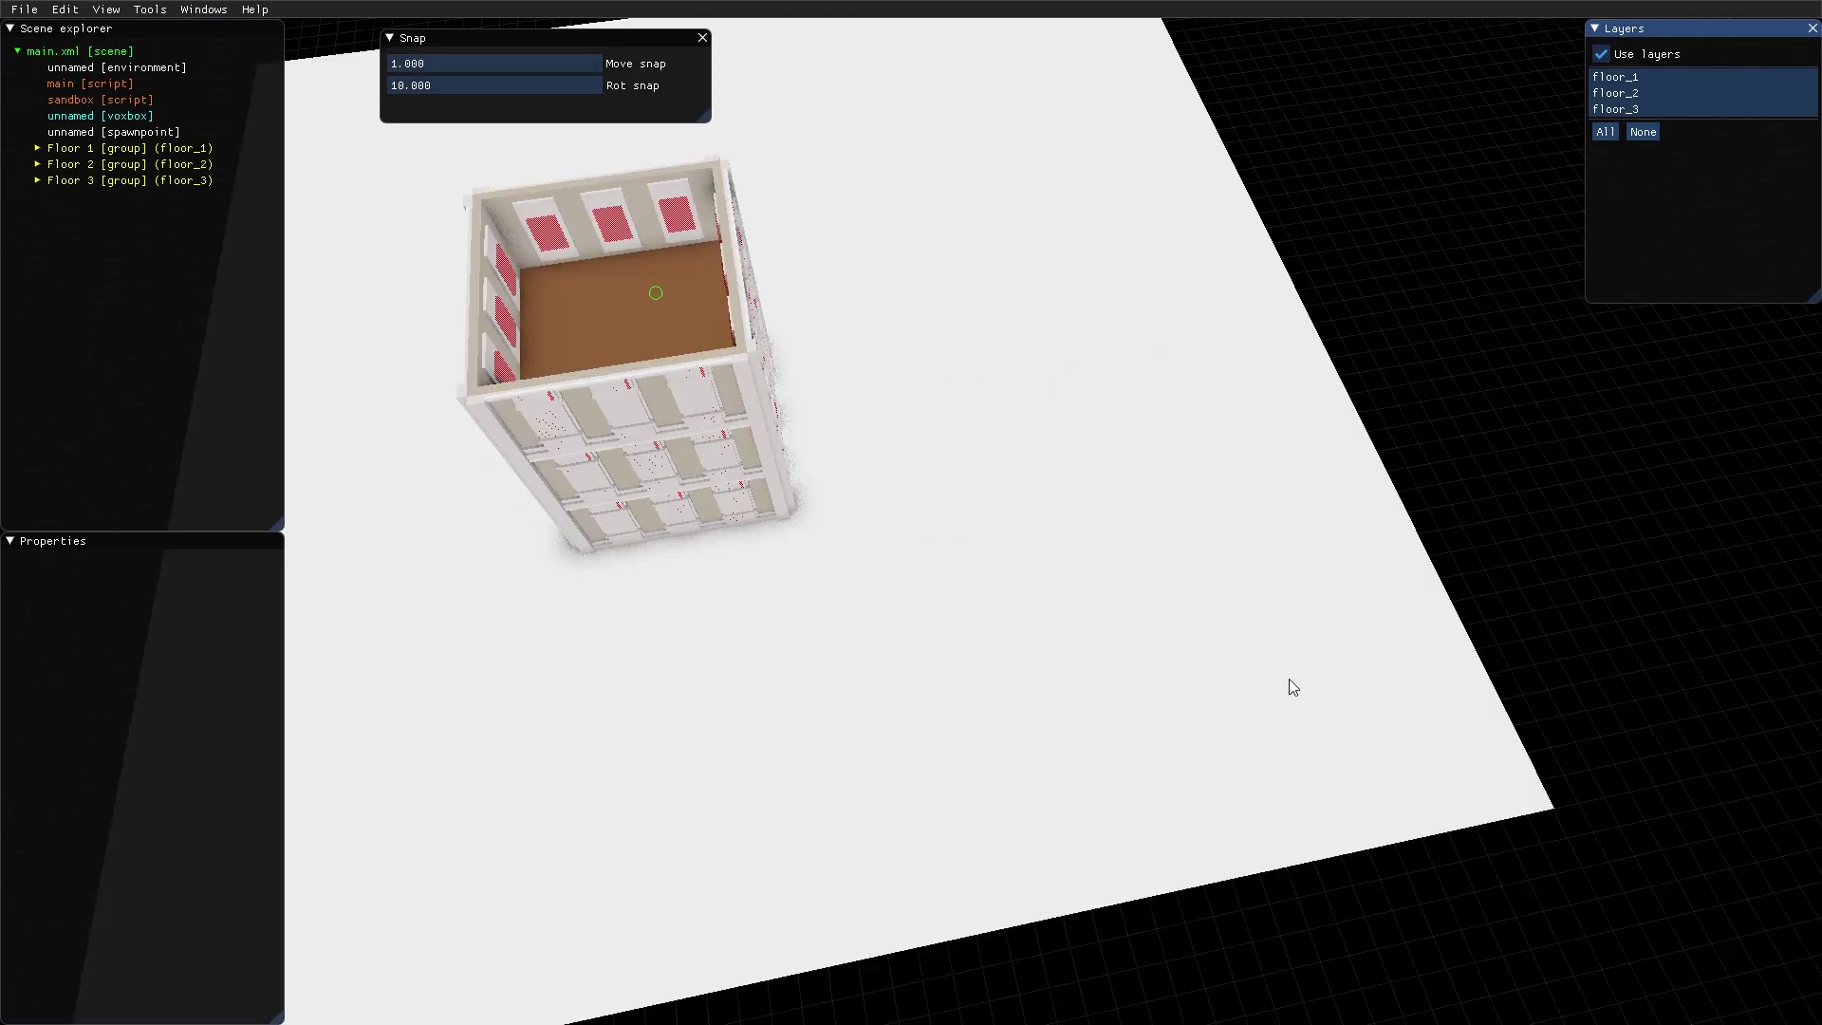
Add a new group to the scene and place it on the ground in front of the building
{"action": "scroll", "coordinate": [1033, 647], "scroll_direction": "up", "scroll_amount": 5}
{"action": "right_click_drag", "start_coordinate": [1027, 606], "coordinate": [1085, 653]}
{"action": "middle_click_drag", "start_coordinate": [1085, 653], "coordinate": [1059, 653]}
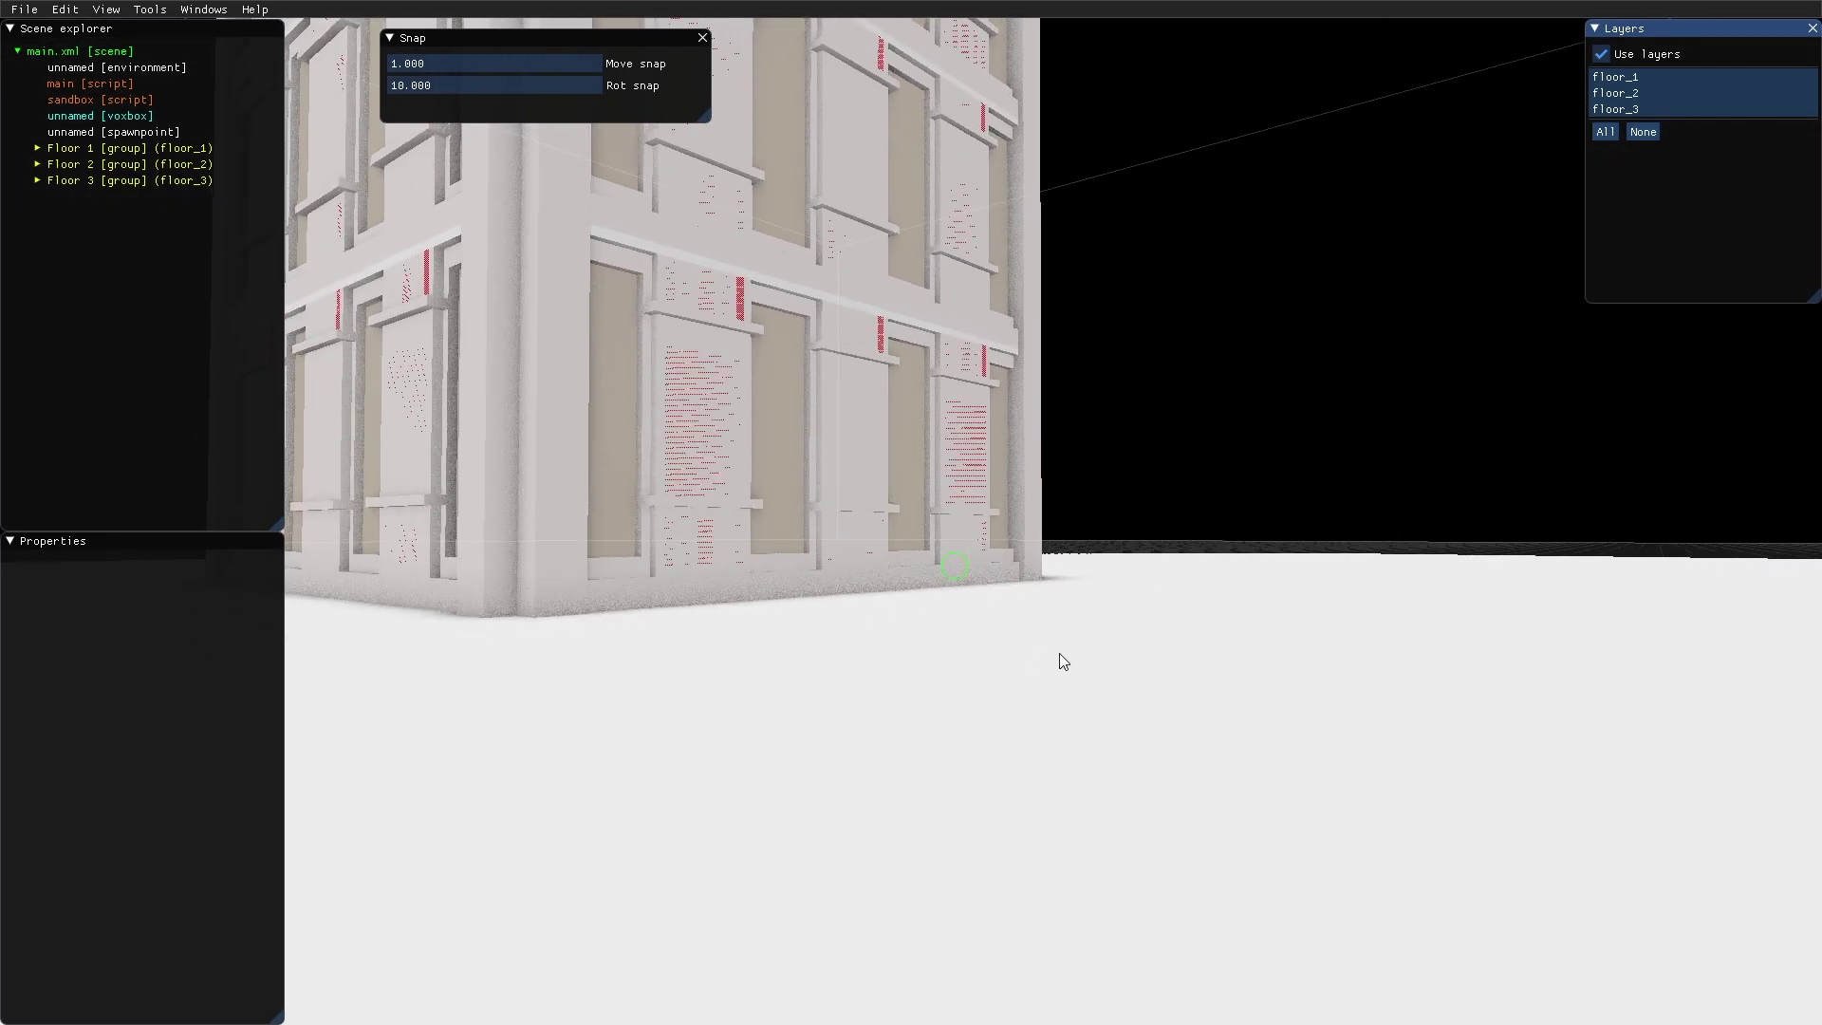
{"action": "scroll", "coordinate": [1060, 653], "scroll_direction": "up", "scroll_amount": 2}
{"action": "right_click_drag", "start_coordinate": [1124, 629], "coordinate": [1069, 669]}
{"action": "middle_click_drag", "start_coordinate": [1069, 669], "coordinate": [1029, 636]}
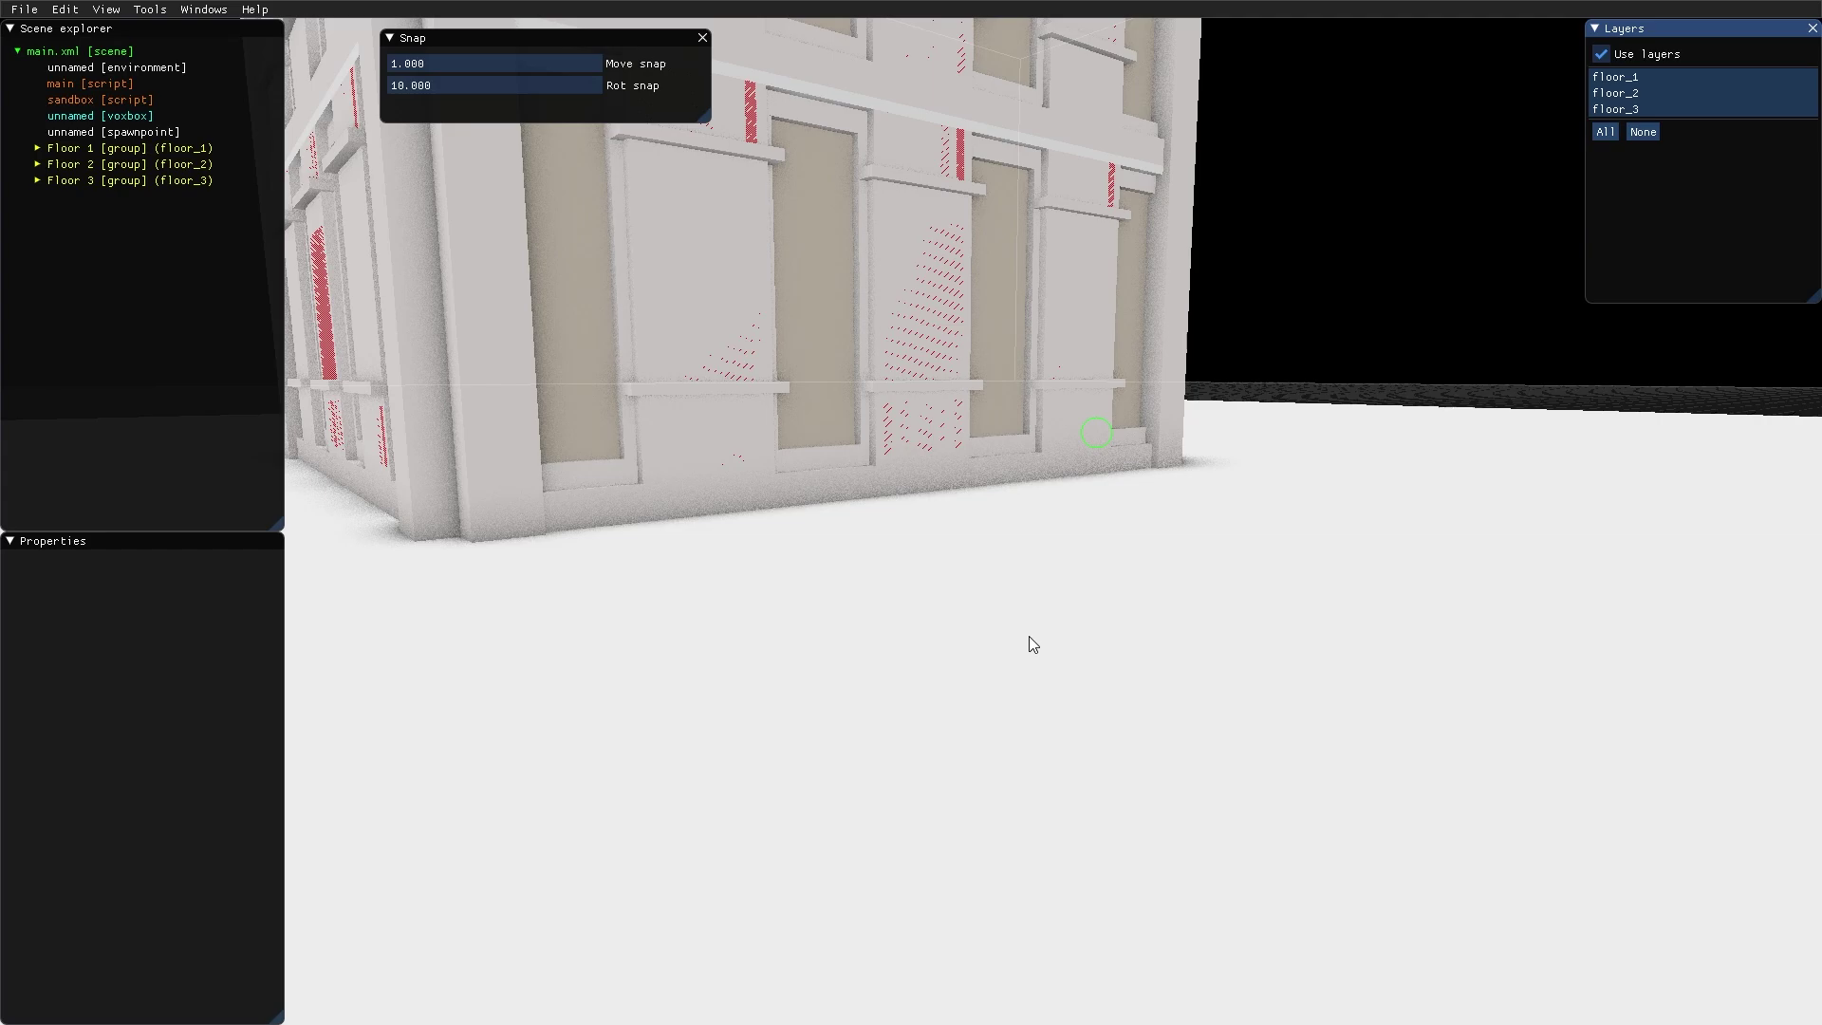
{"action": "left_click", "coordinate": [68, 49]}
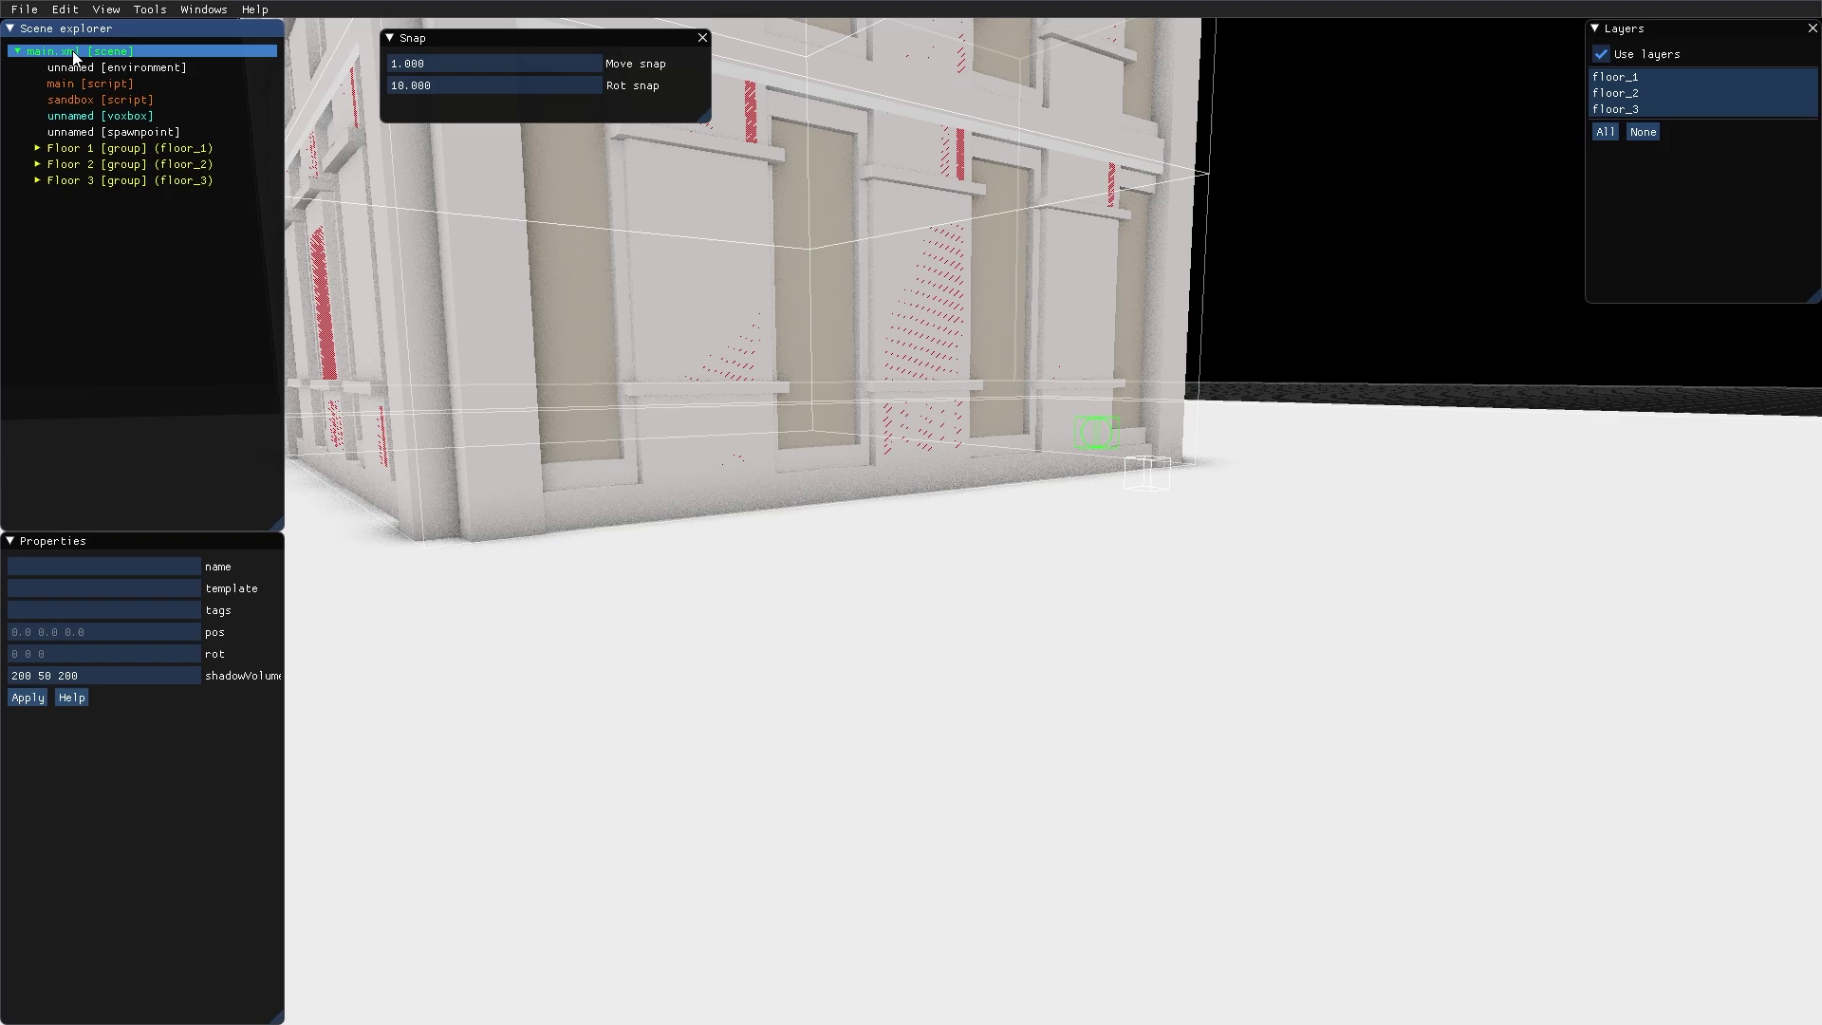
{"action": "right_click", "coordinate": [76, 55]}
{"action": "mouse_move", "coordinate": [112, 332]}
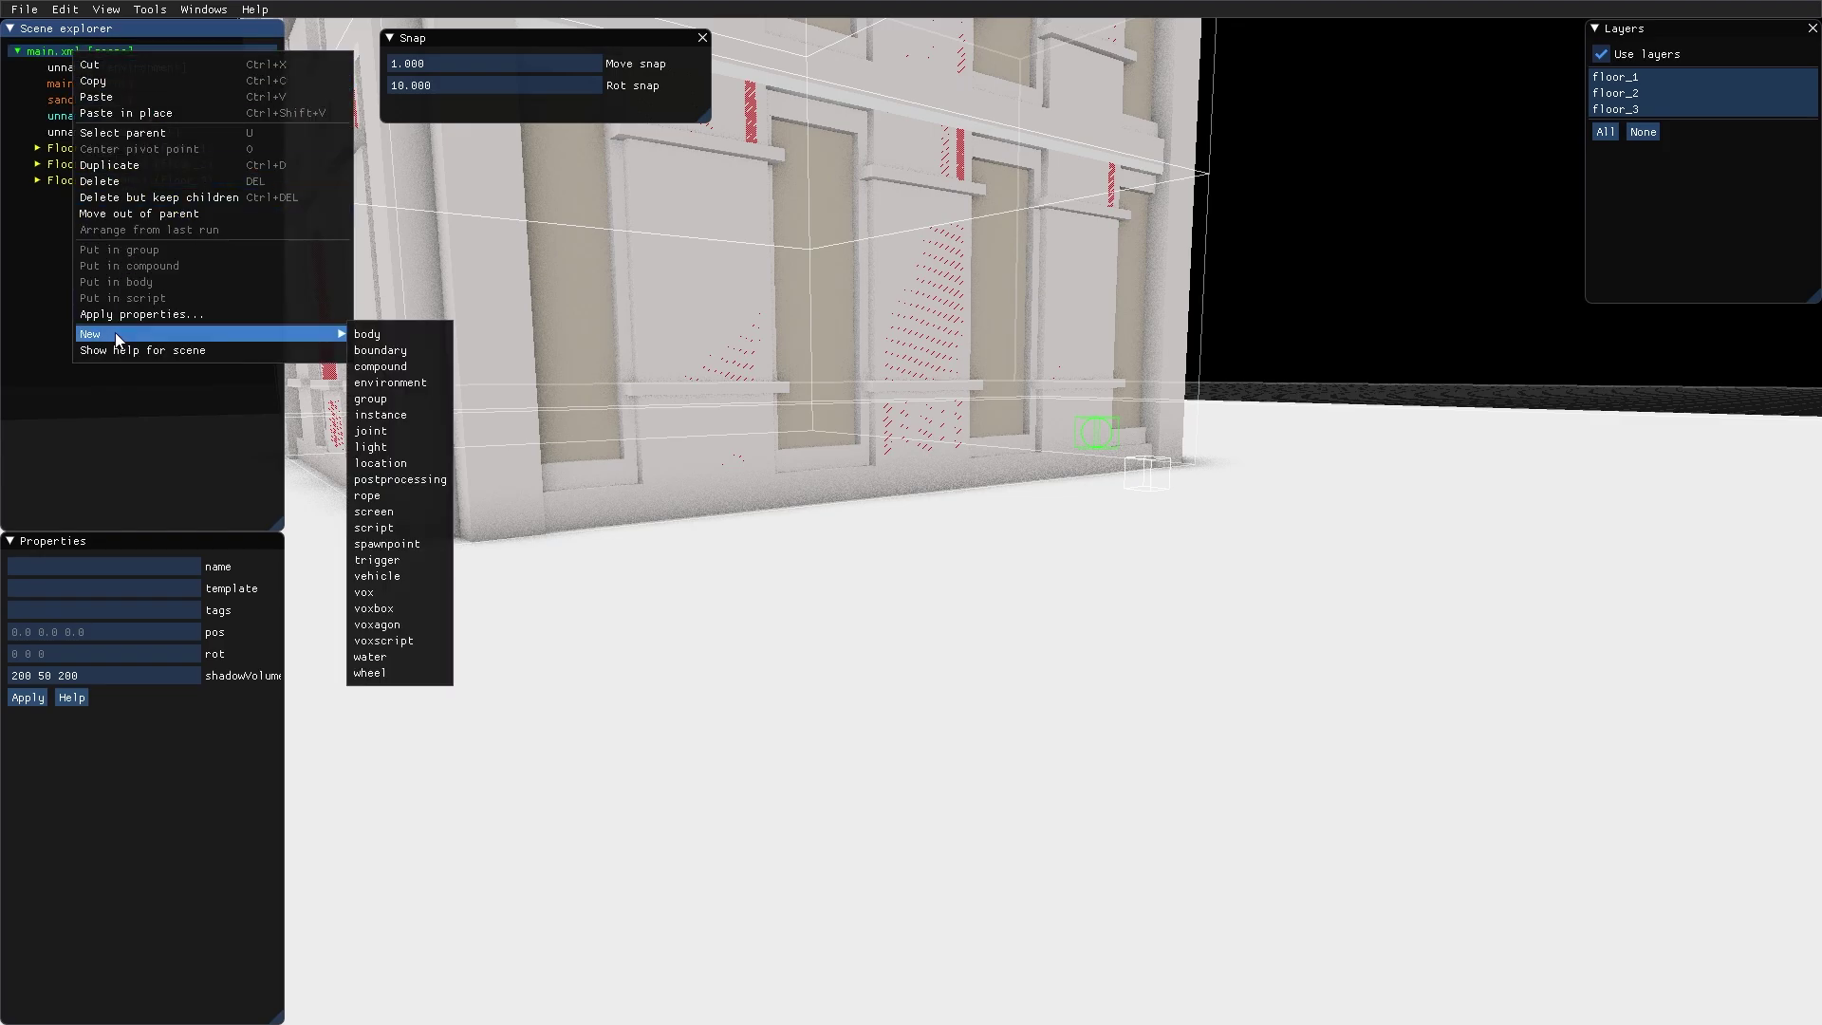
{"action": "left_click", "coordinate": [370, 404]}
{"action": "right_click_drag", "start_coordinate": [997, 408], "coordinate": [979, 254]}
{"action": "middle_click_drag", "start_coordinate": [980, 254], "coordinate": [901, 319]}
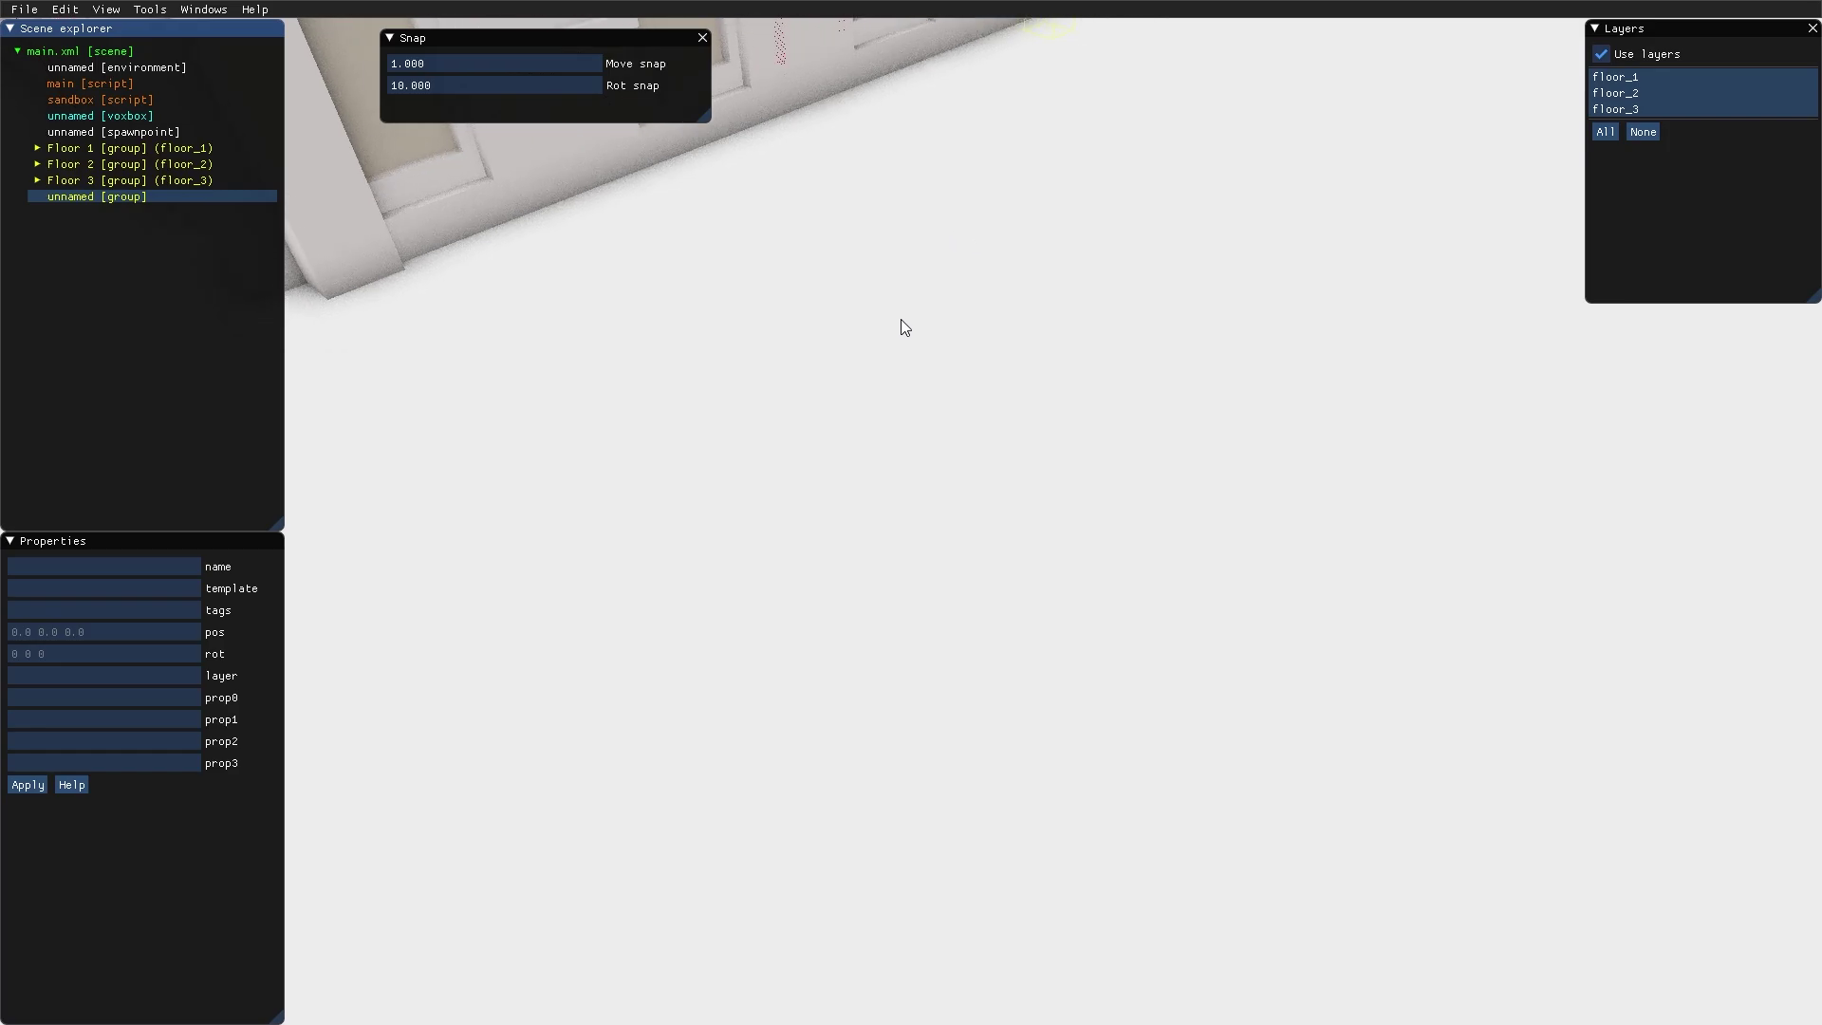
{"action": "left_click", "coordinate": [836, 389]}
{"action": "middle_click_drag", "start_coordinate": [842, 395], "coordinate": [1030, 472]}
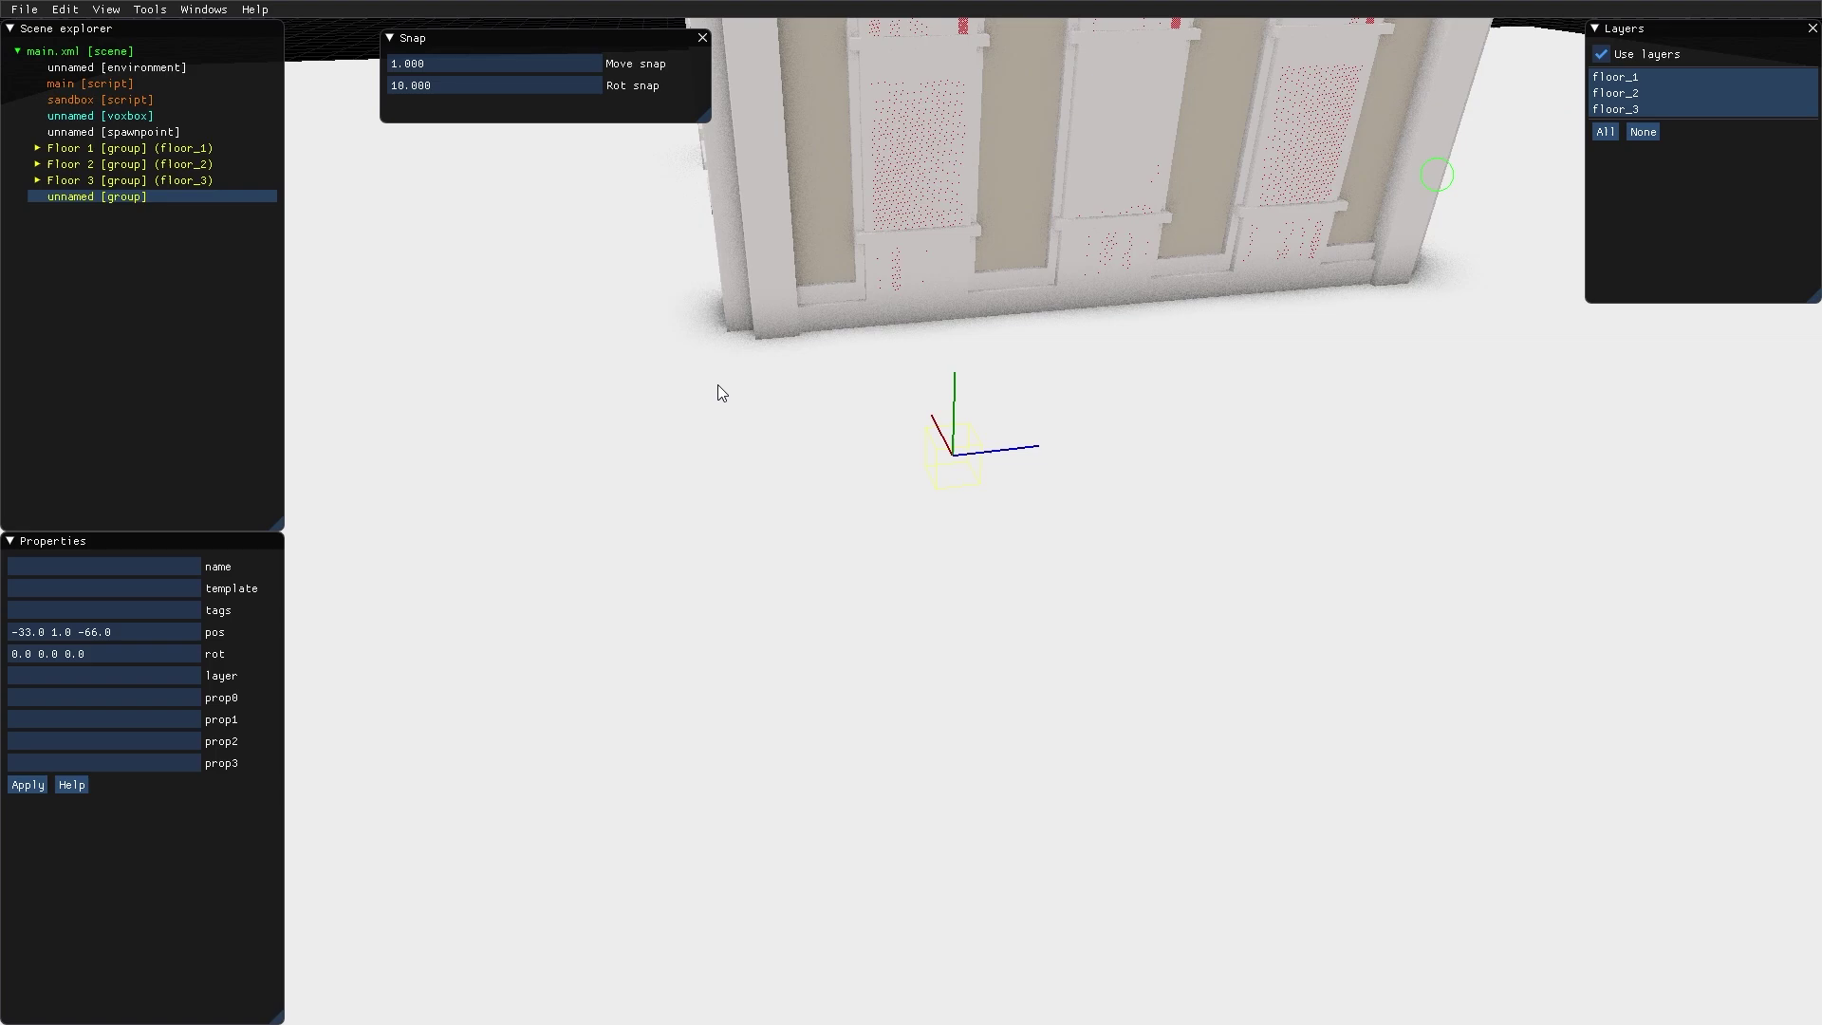
Name the new group crate and add a voxbox inside it
{"action": "left_click", "coordinate": [125, 567]}
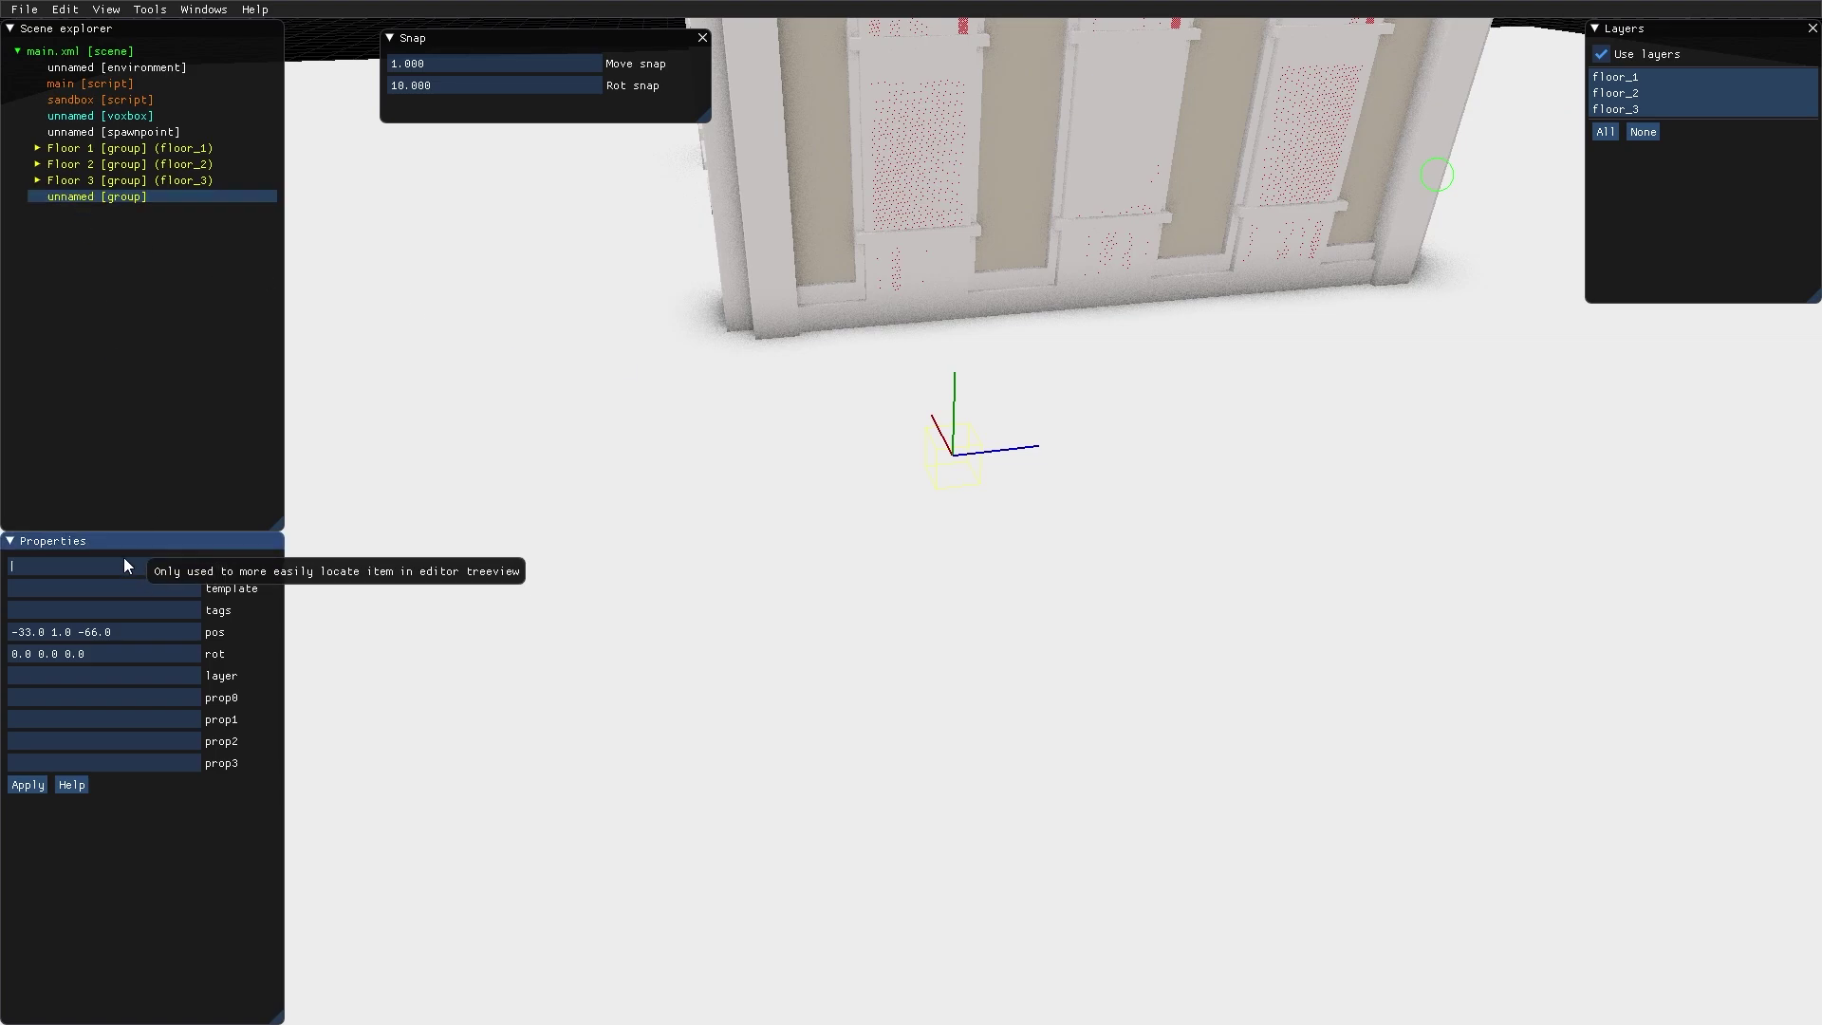
{"action": "type", "text": "crate"}
{"action": "right_click", "coordinate": [84, 203]}
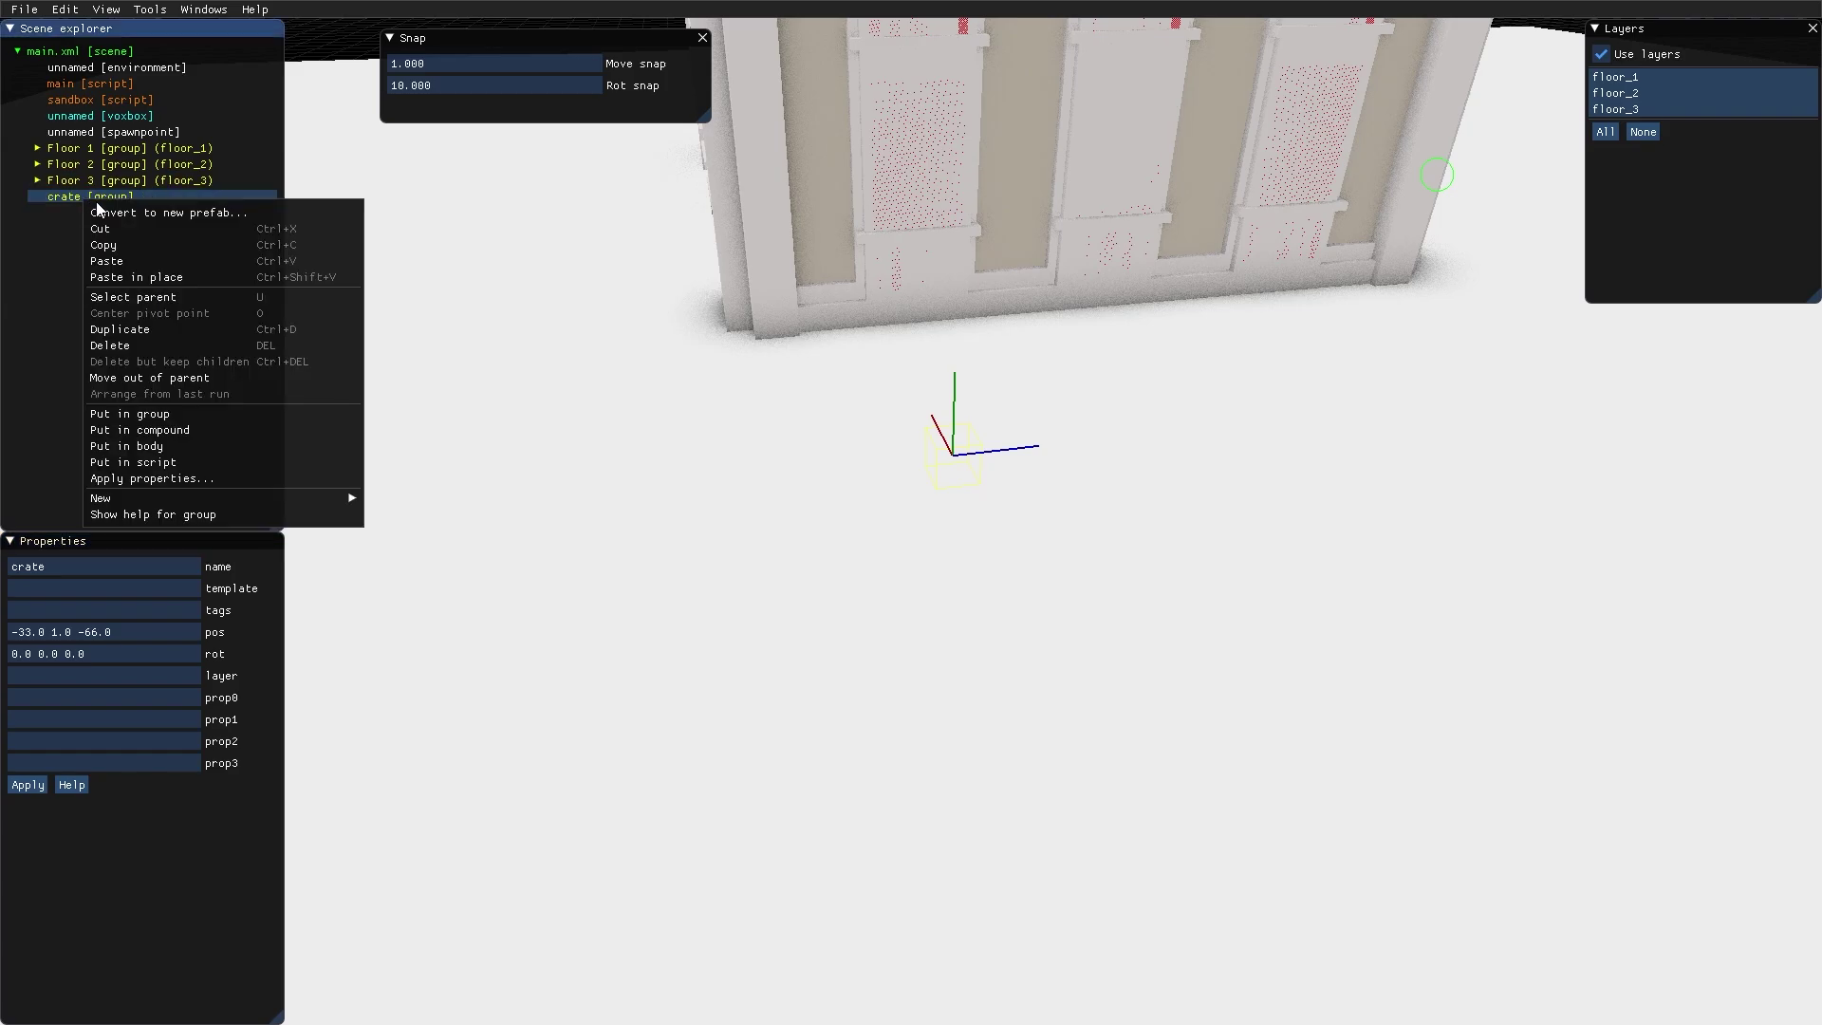
{"action": "mouse_move", "coordinate": [168, 498]}
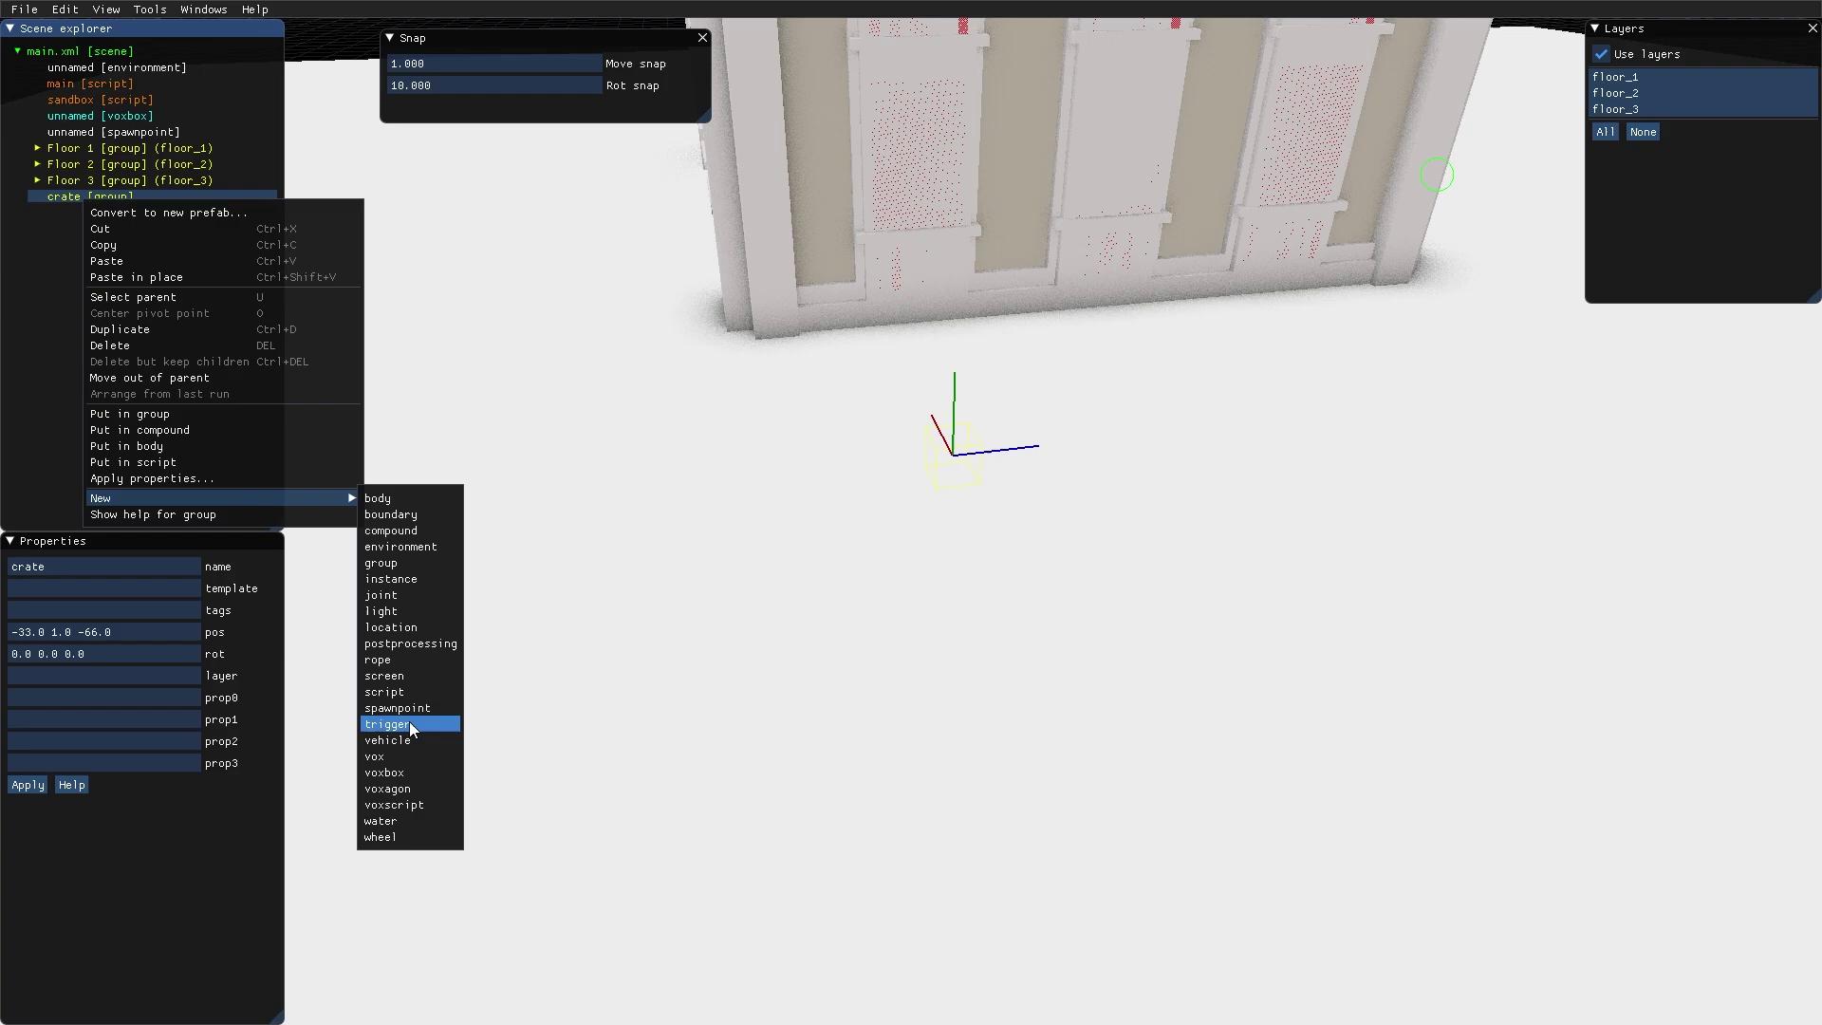
{"action": "left_click", "coordinate": [414, 773]}
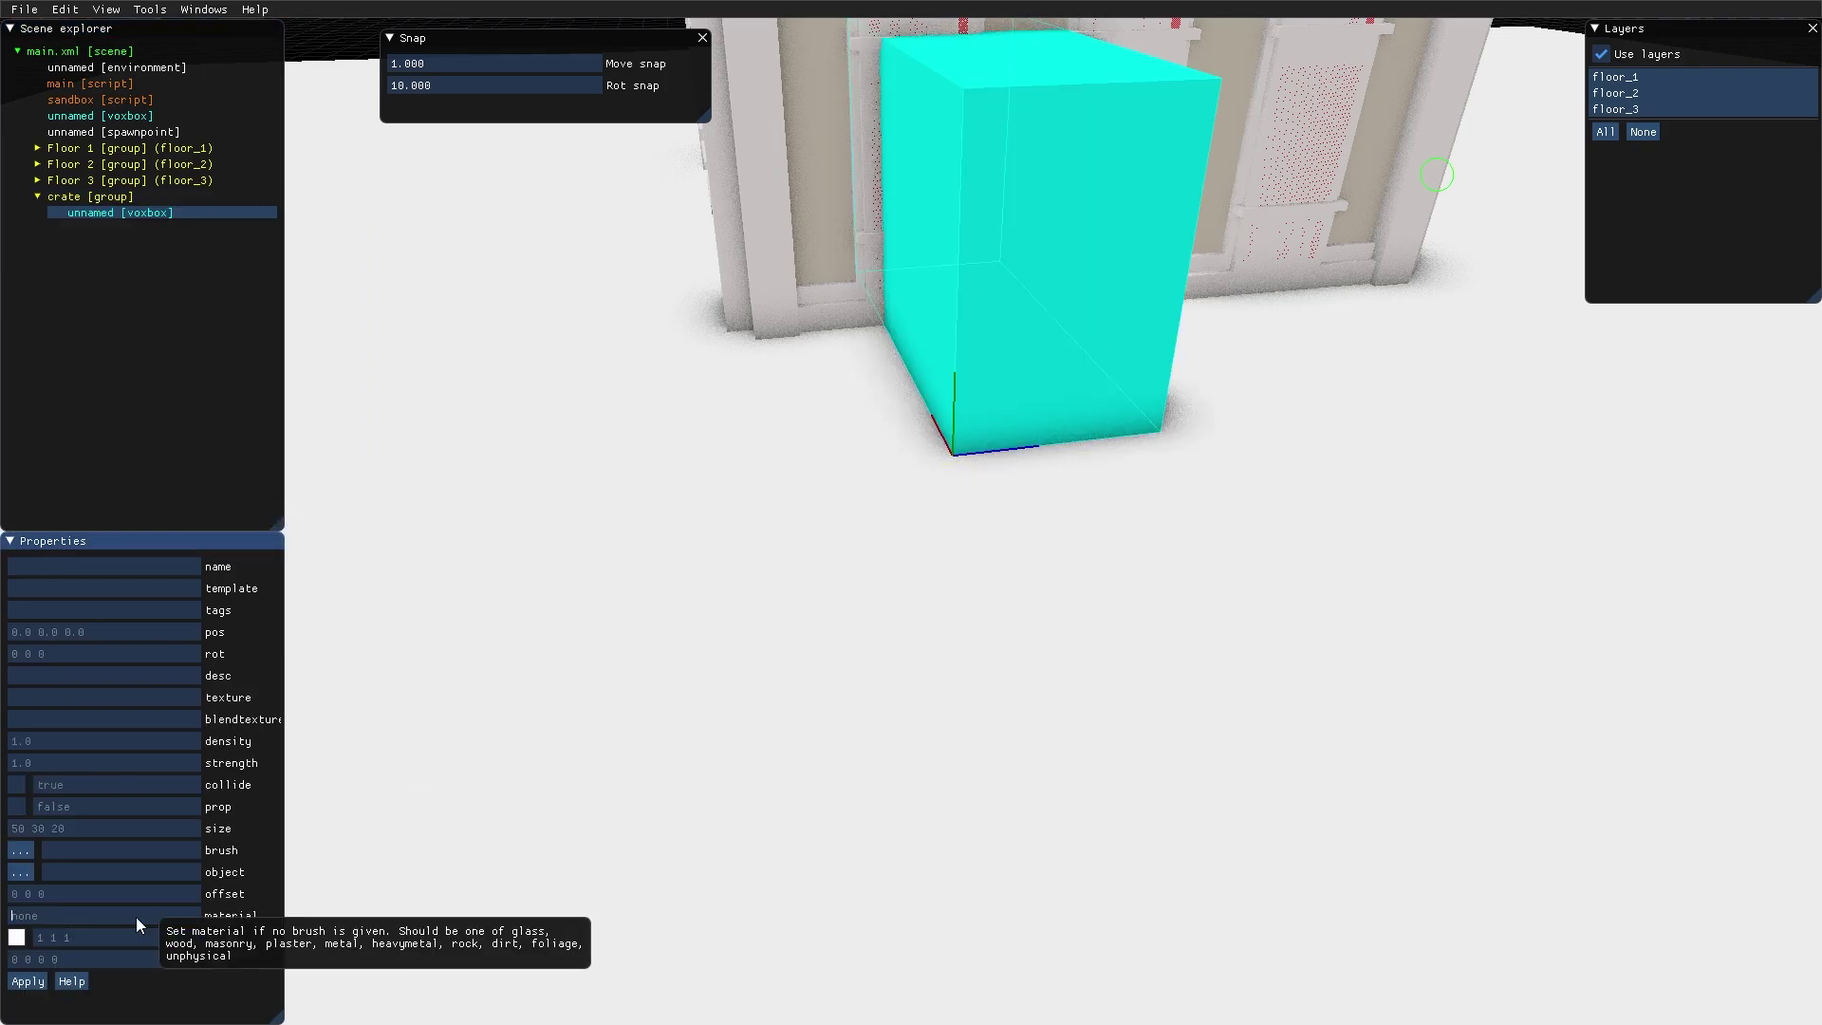
Set the voxbox's material to wood and its color to a brown, 0.55 0.48 0.39
{"action": "type", "text": "wood"}
{"action": "left_click", "coordinate": [17, 940]}
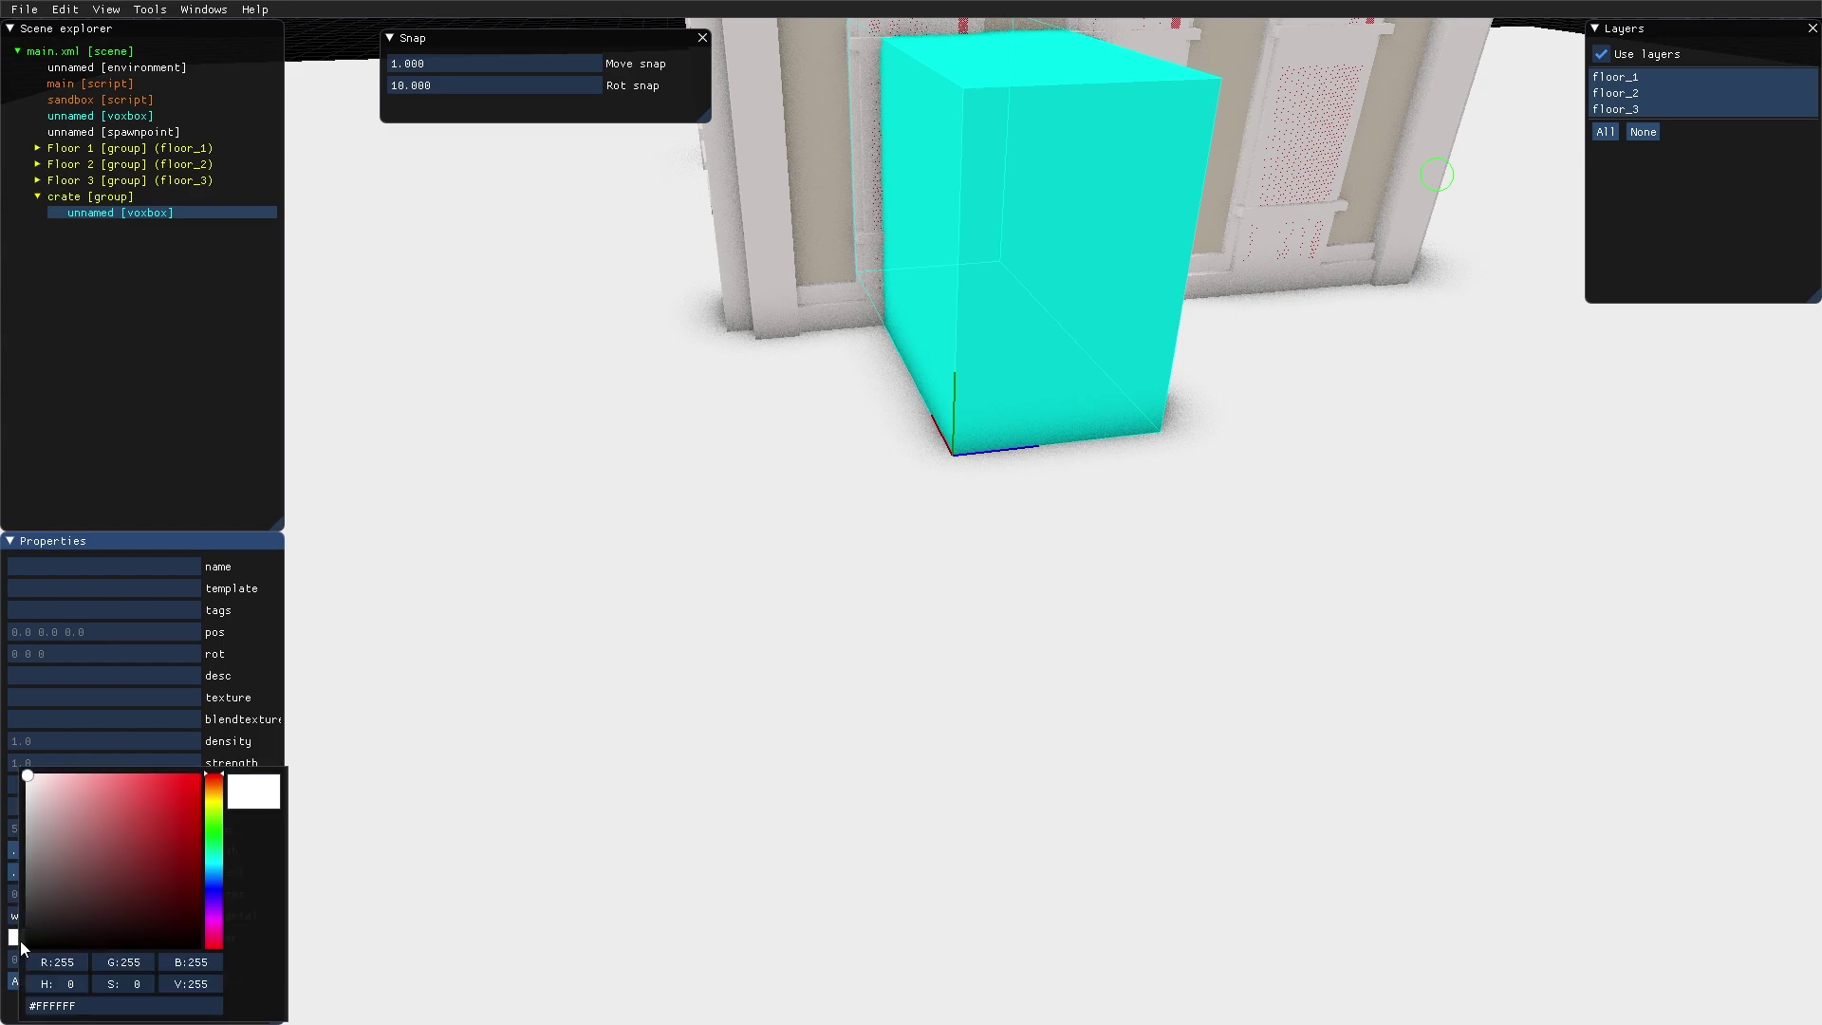
{"action": "left_click", "coordinate": [208, 793]}
{"action": "mouse_move", "coordinate": [76, 849]}
{"action": "left_mouse_down"}
{"action": "mouse_move", "coordinate": [66, 839]}
{"action": "mouse_move", "coordinate": [76, 852]}
{"action": "left_mouse_up"}
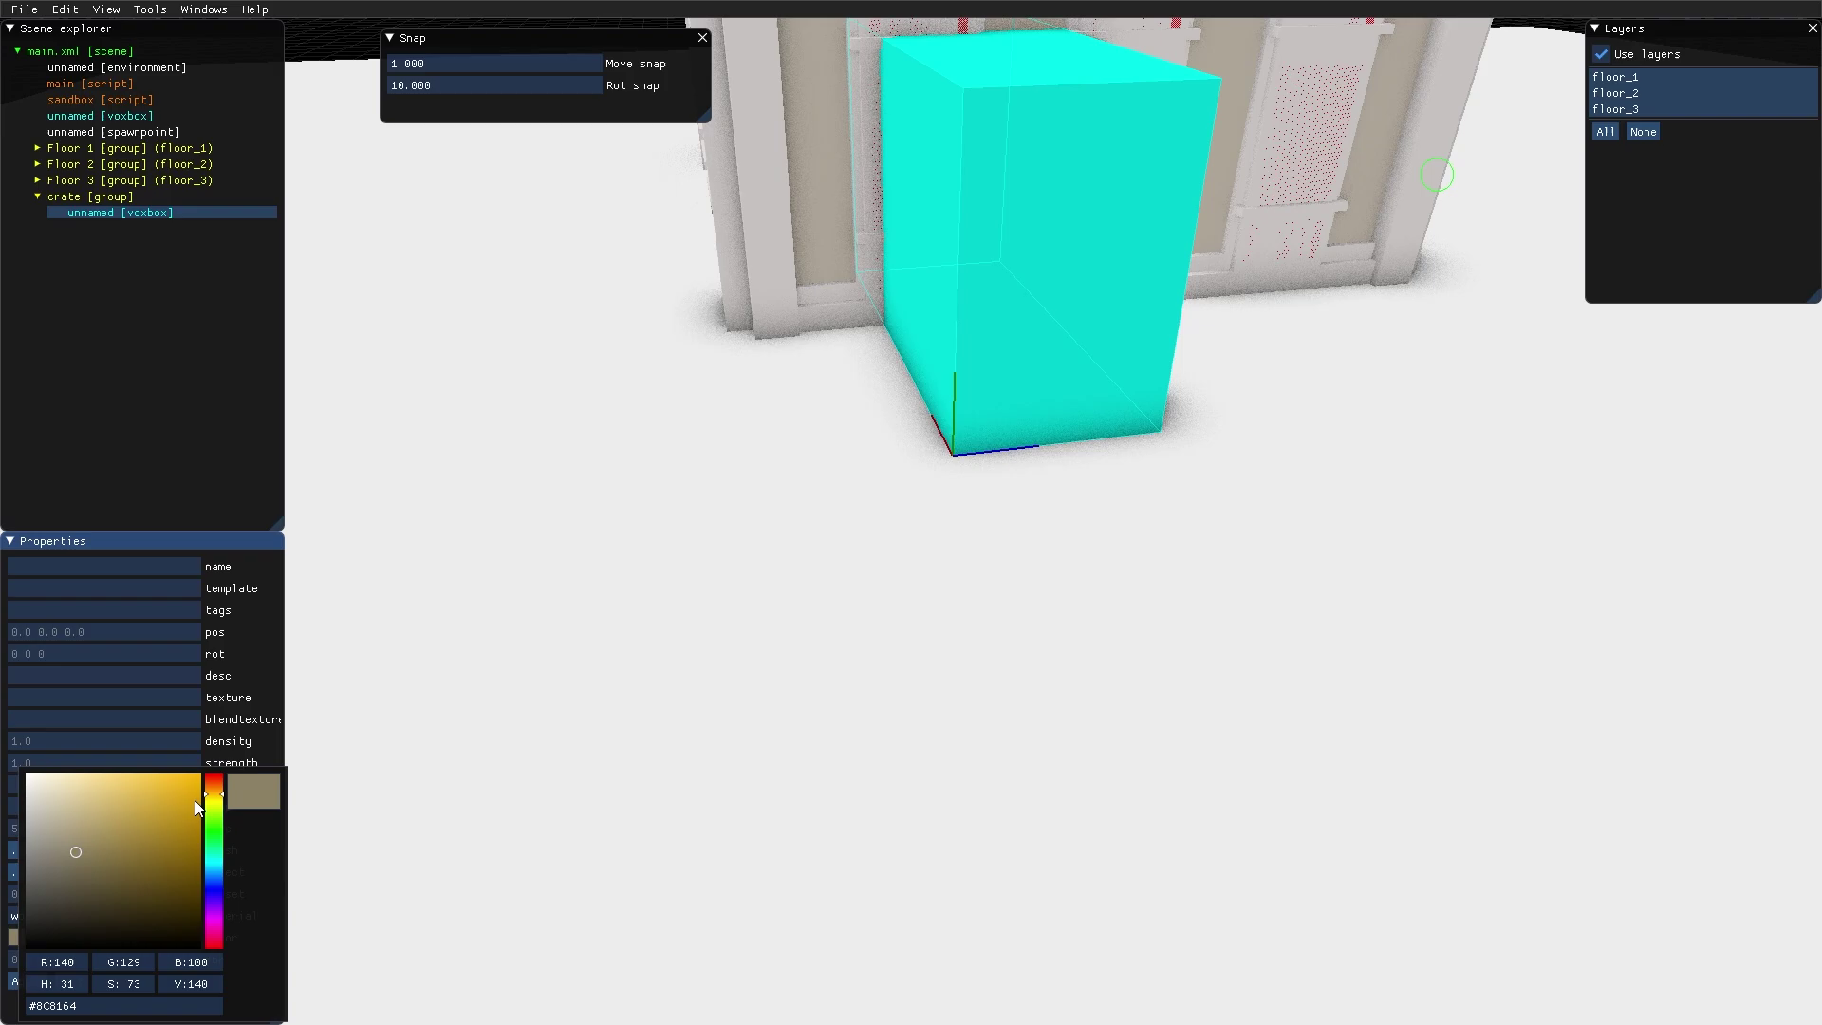
{"action": "left_click_drag", "start_coordinate": [208, 793], "coordinate": [215, 787]}
{"action": "left_click", "coordinate": [168, 765]}
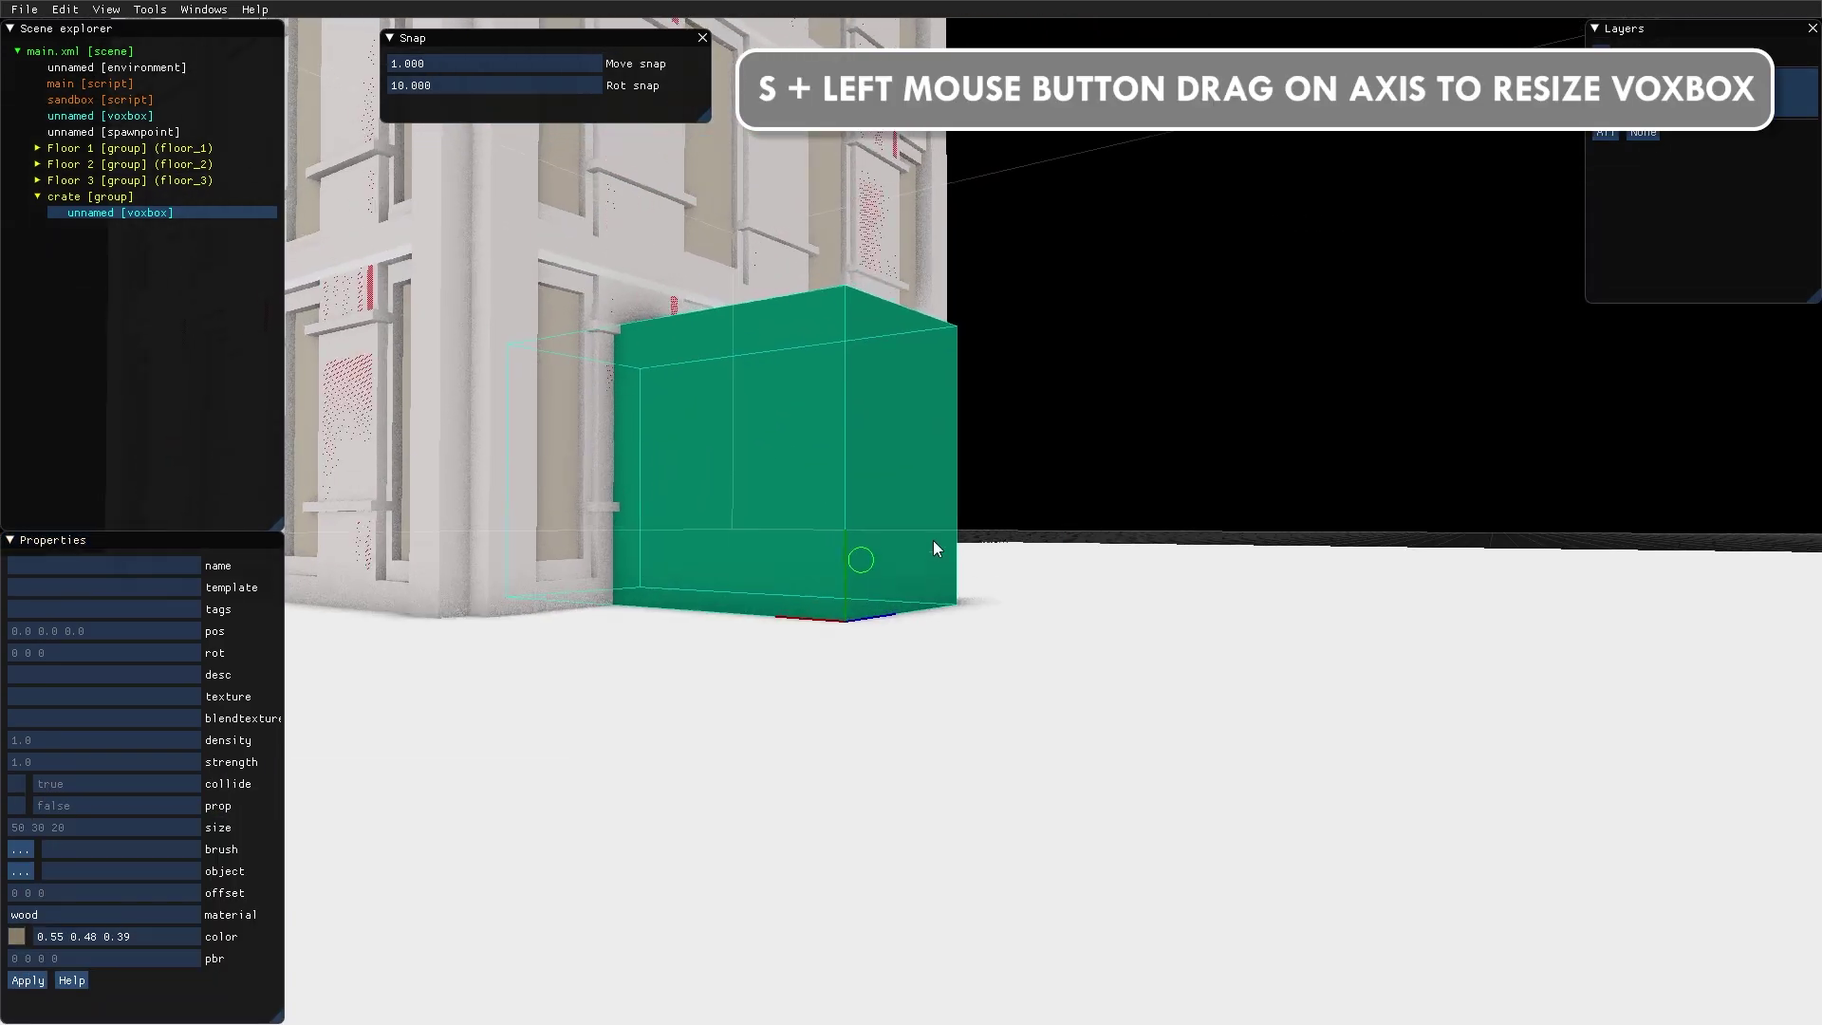
Resize the voxbox to 10 1 10 as the crate's base and duplicate it as a side wall rotated -90 degrees about the first axis
{"action": "left_click_drag", "start_coordinate": [932, 541], "coordinate": [644, 622]}
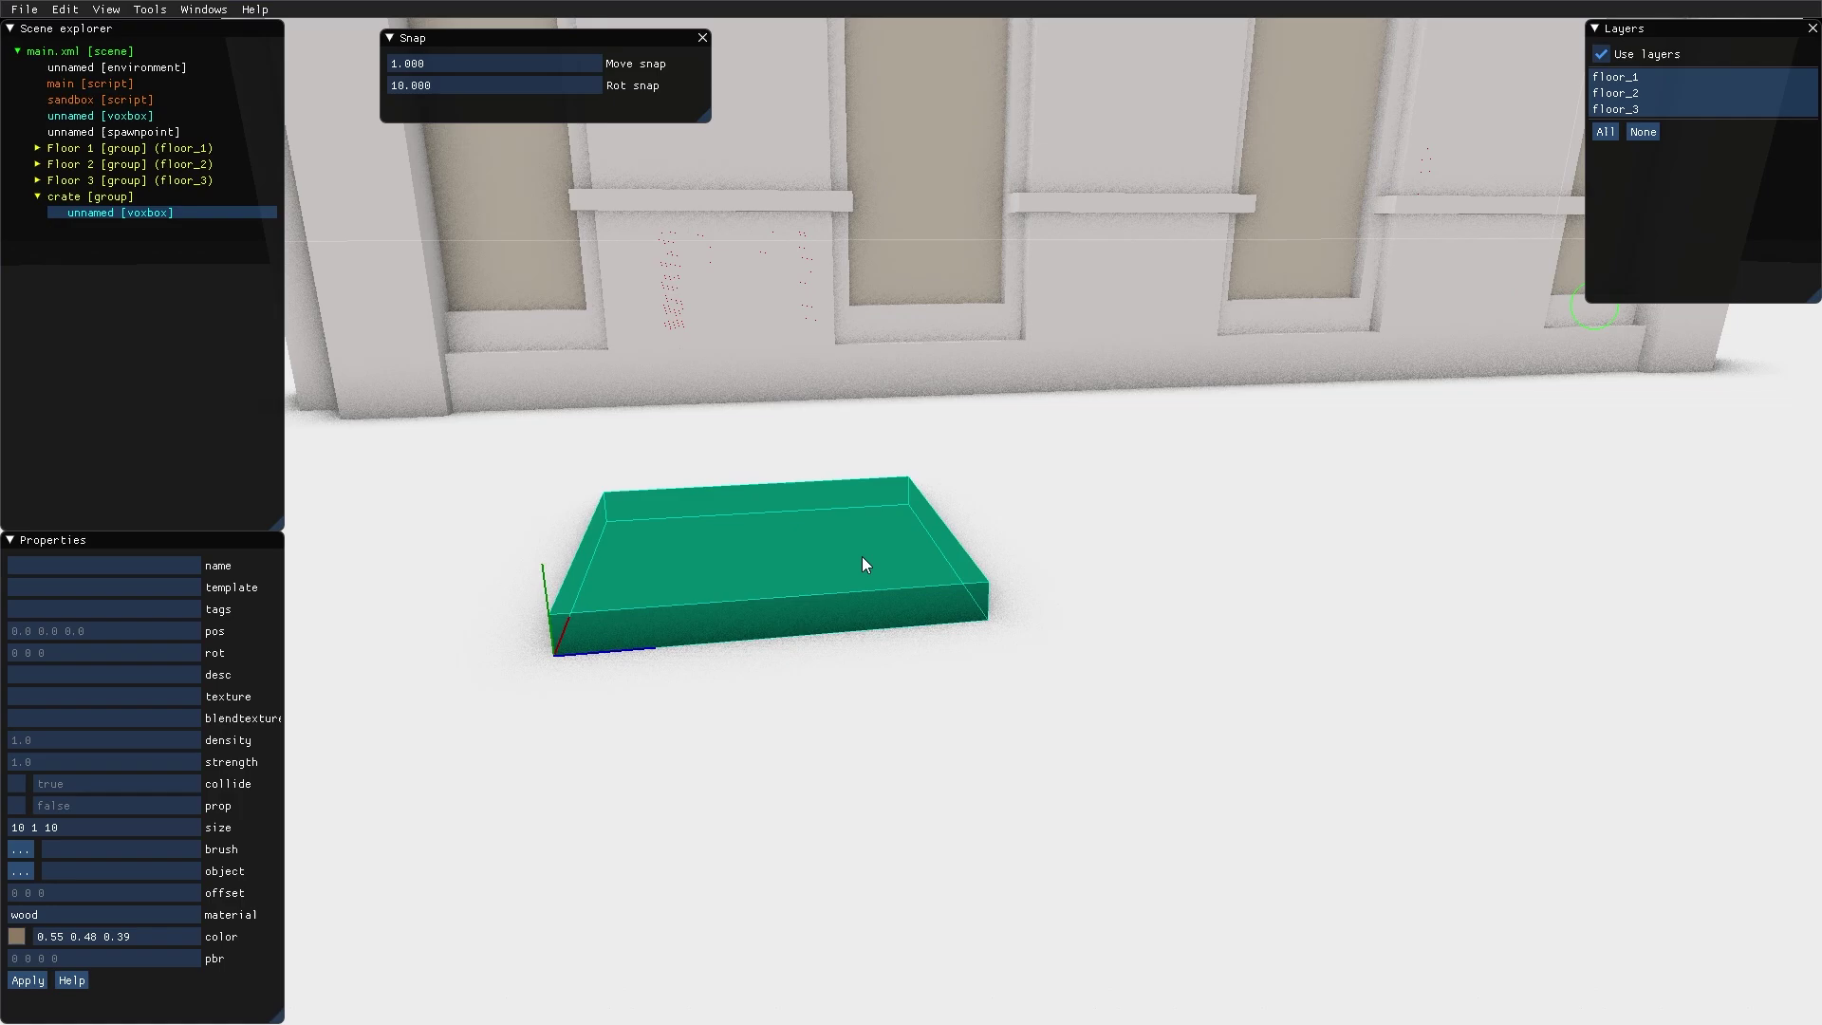
{"action": "right_click_drag", "start_coordinate": [862, 557], "coordinate": [839, 568]}
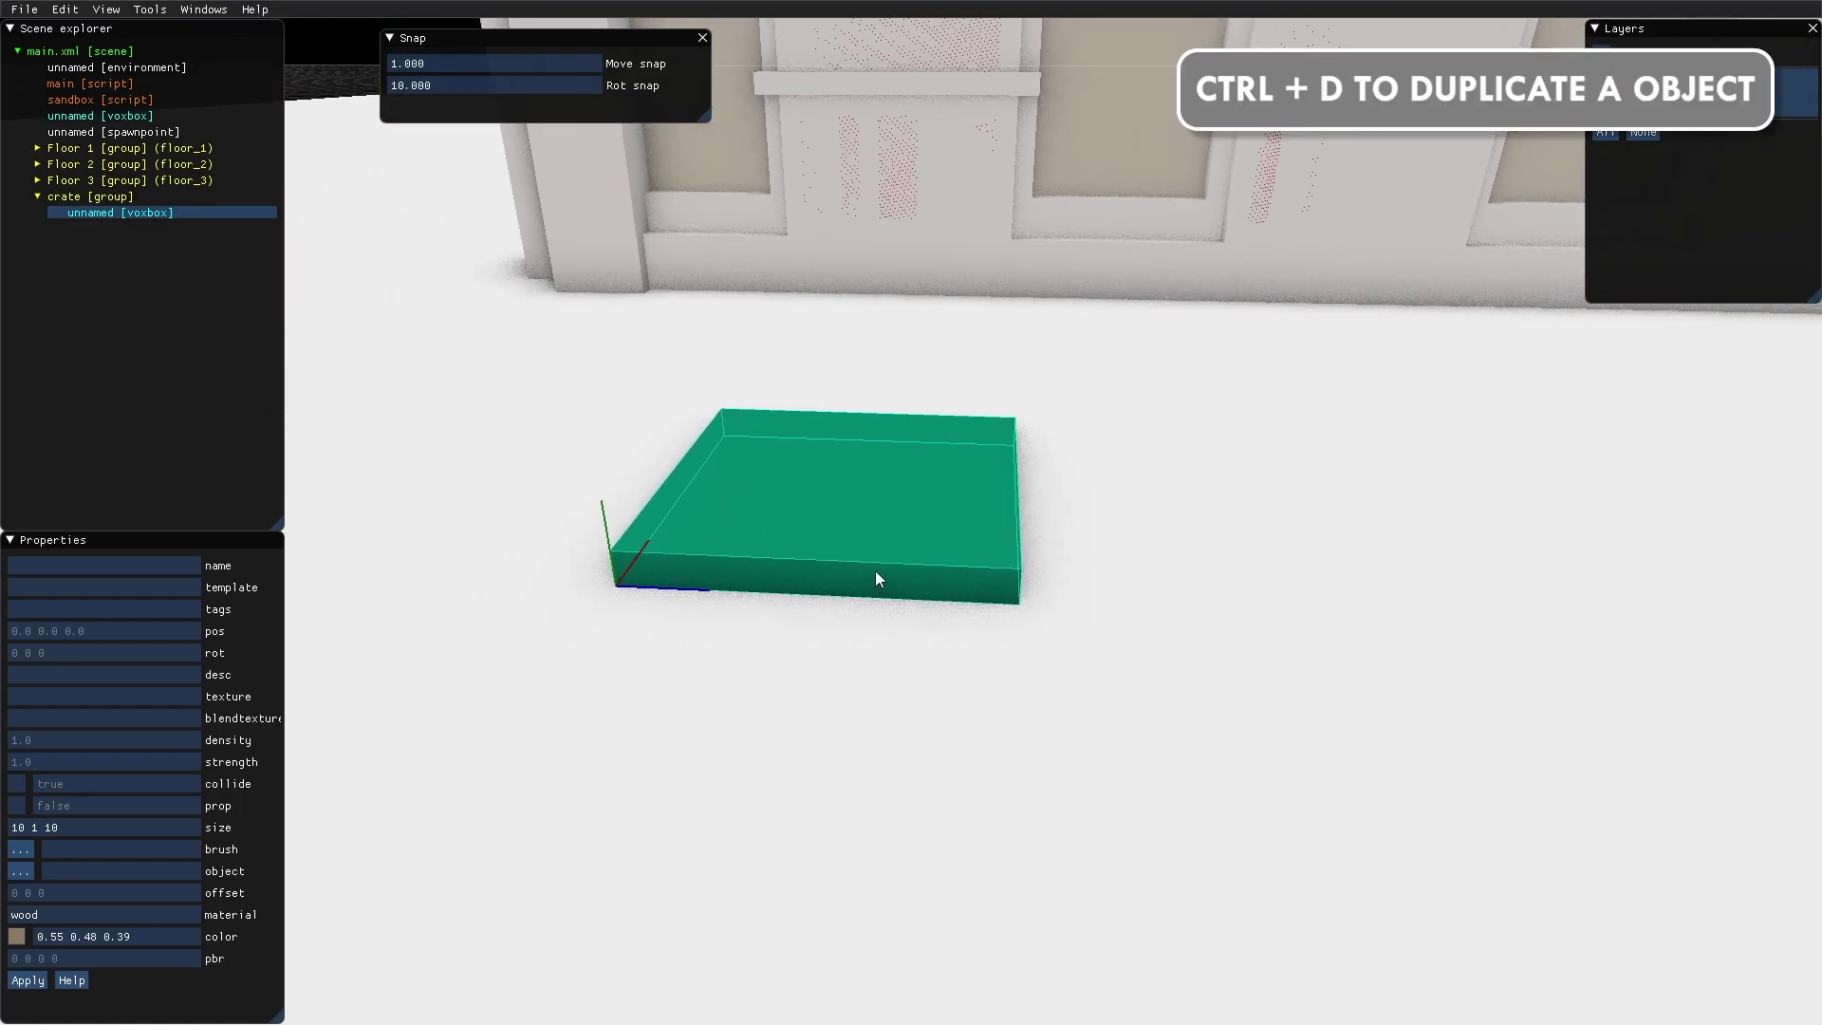
{"action": "key", "text": "ctrl+d"}
{"action": "left_click_drag", "start_coordinate": [642, 552], "coordinate": [560, 532], "text": "shift"}
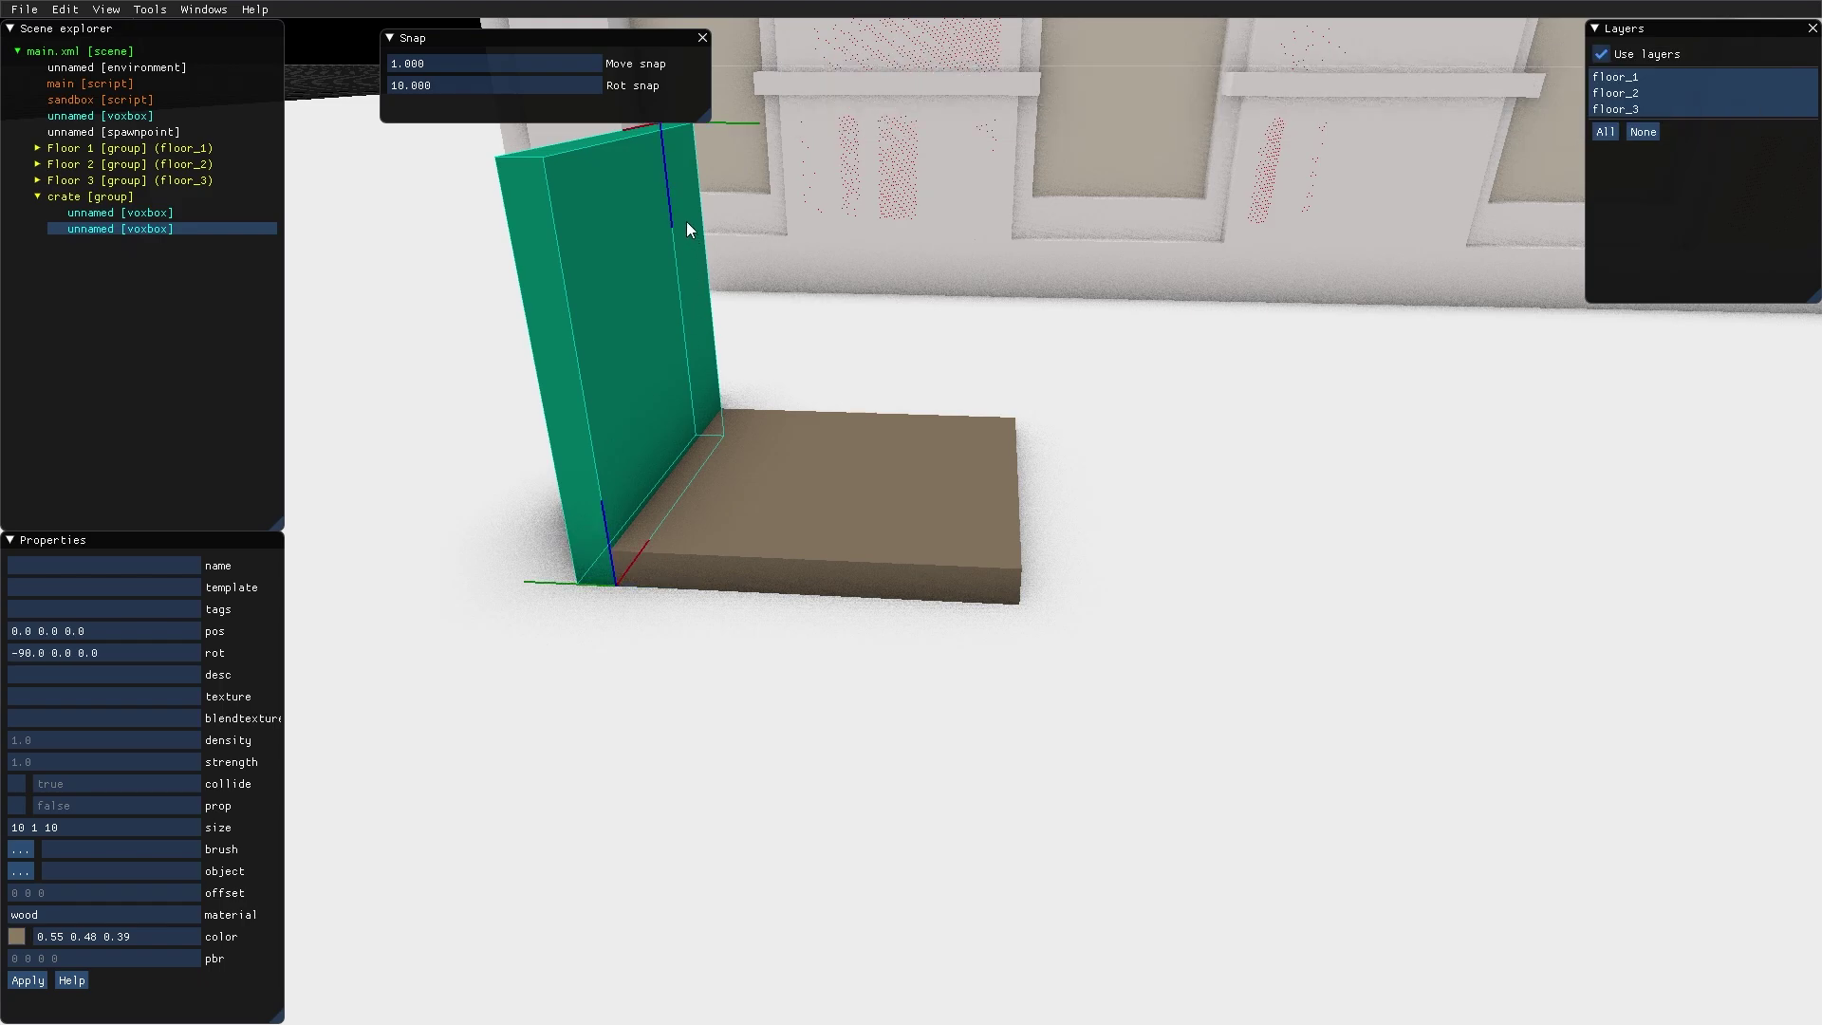
Resize the upright wall to 10 1 8 and duplicate it to form the remaining sides of the open crate
{"action": "left_click_drag", "start_coordinate": [669, 187], "coordinate": [680, 284]}
{"action": "key", "text": "ctrl+d"}
{"action": "left_click_drag", "start_coordinate": [670, 592], "coordinate": [1148, 601]}
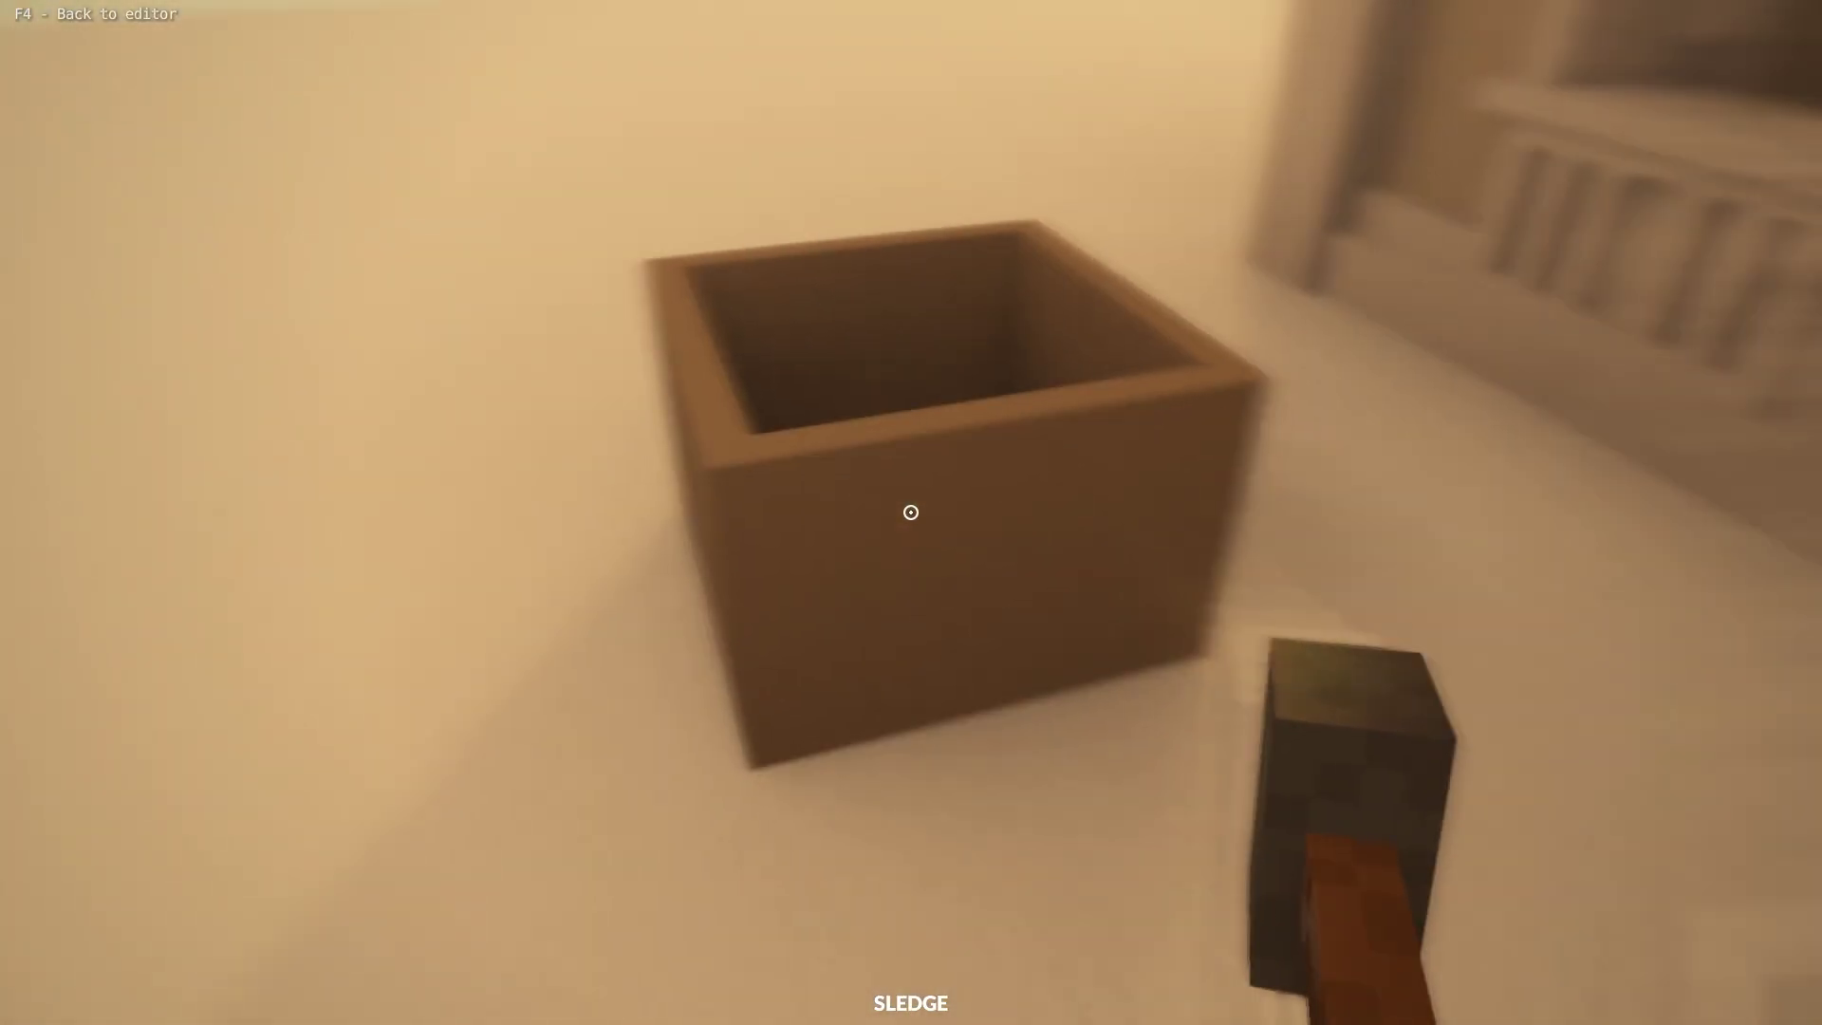
Test-run the level, smash the crate with the sledge, and return to the editor
{"action": "left_click", "coordinate": [910, 513]}
{"action": "left_click", "coordinate": [910, 512]}
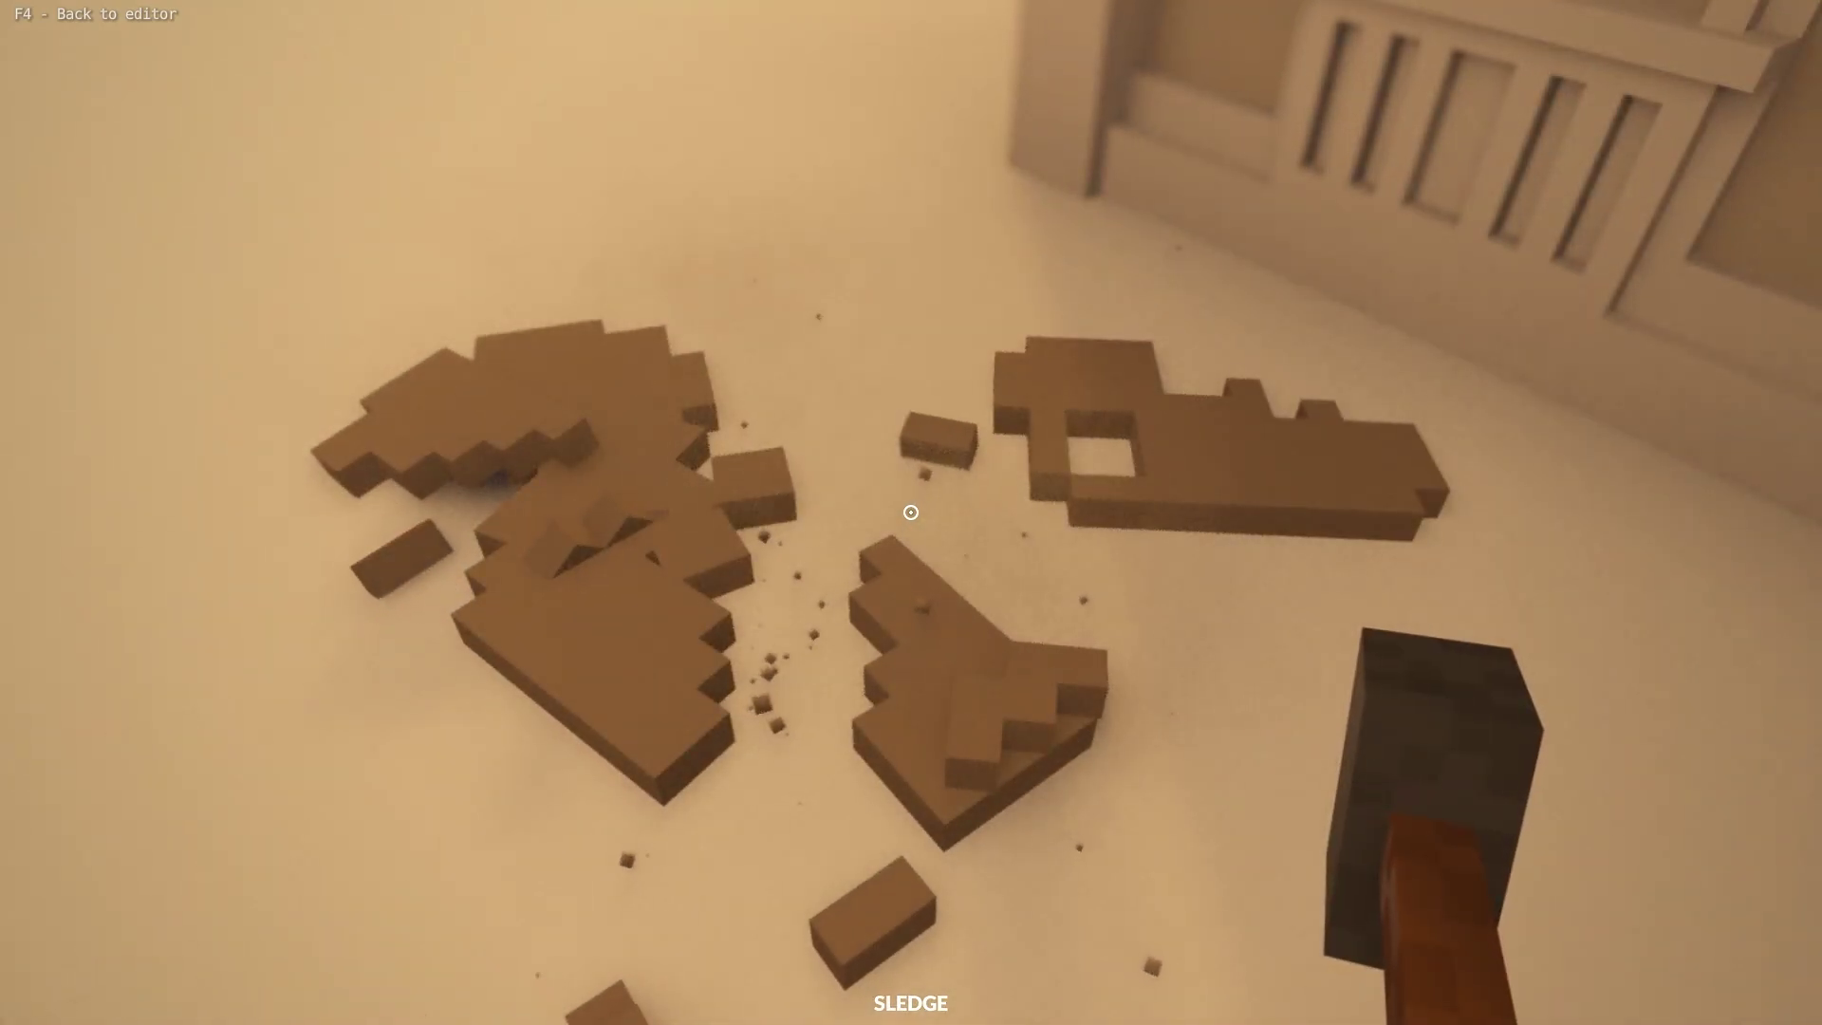
{"action": "key", "text": "F4"}
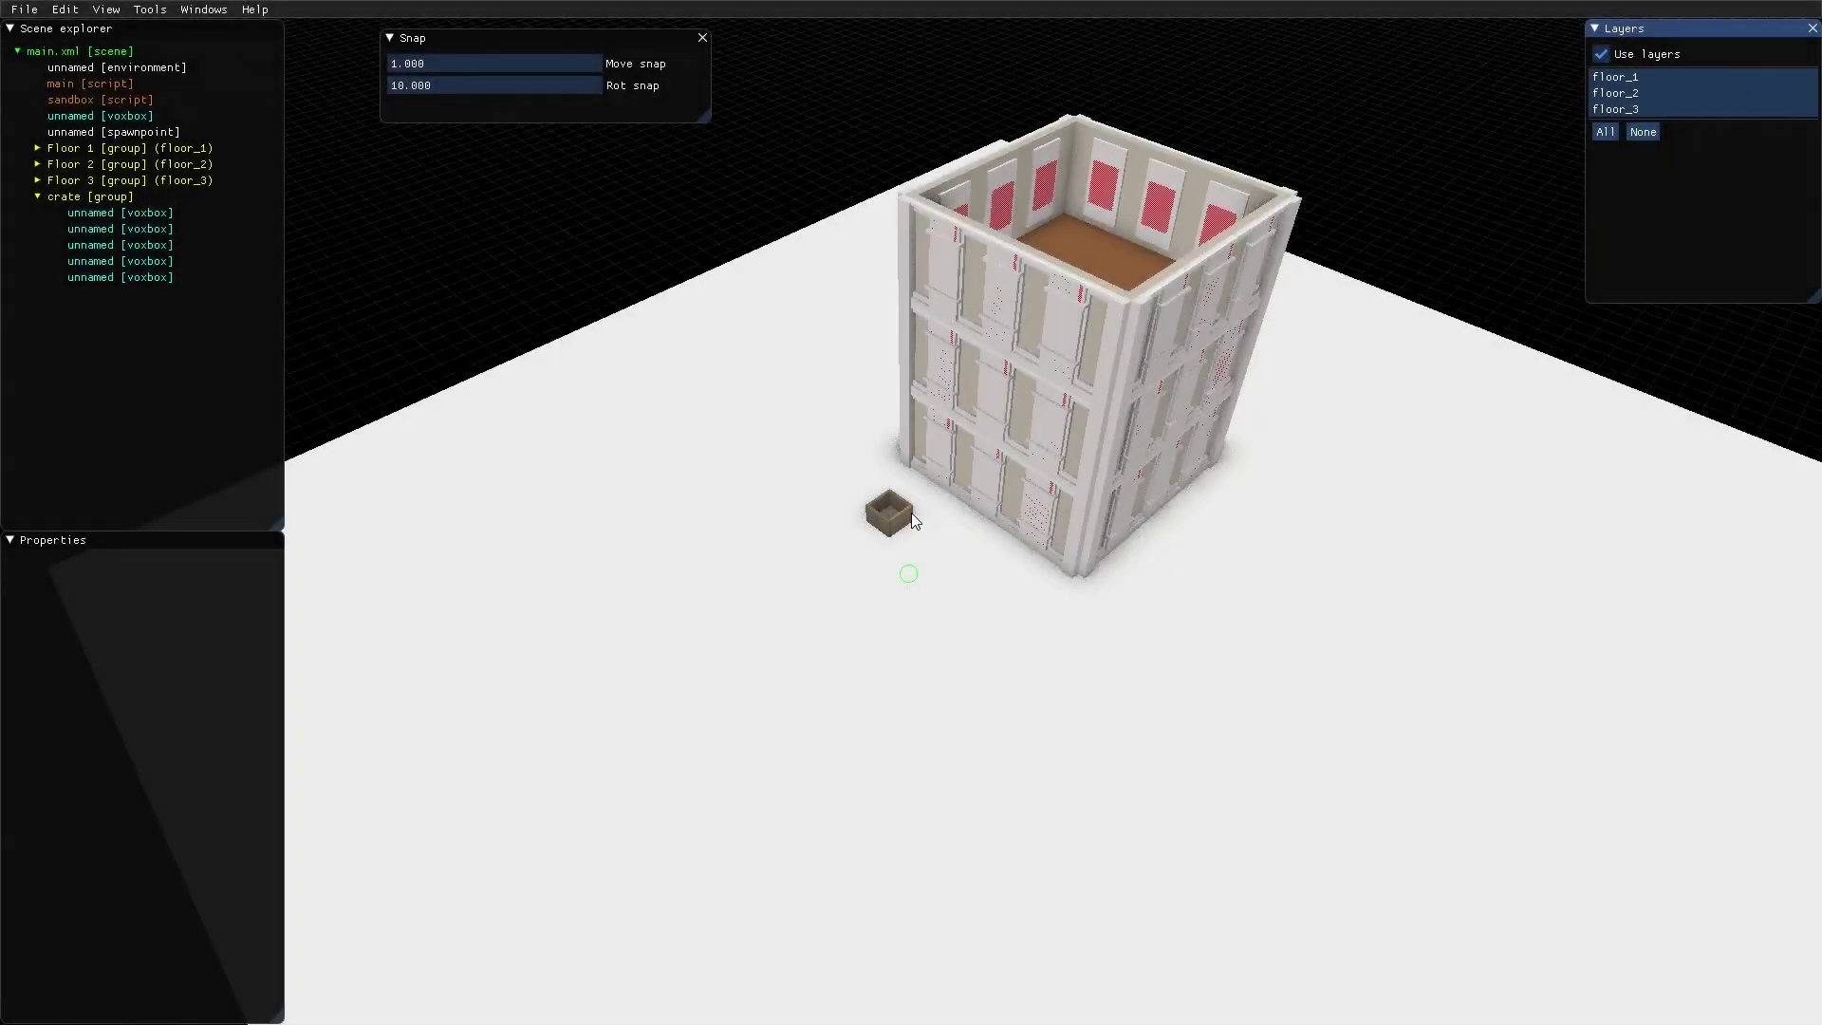
Enable the prop property on each of the crate's five voxboxes
{"action": "scroll", "coordinate": [873, 520], "scroll_direction": "up", "scroll_amount": 5}
{"action": "scroll", "coordinate": [868, 439], "scroll_direction": "up", "scroll_amount": 3}
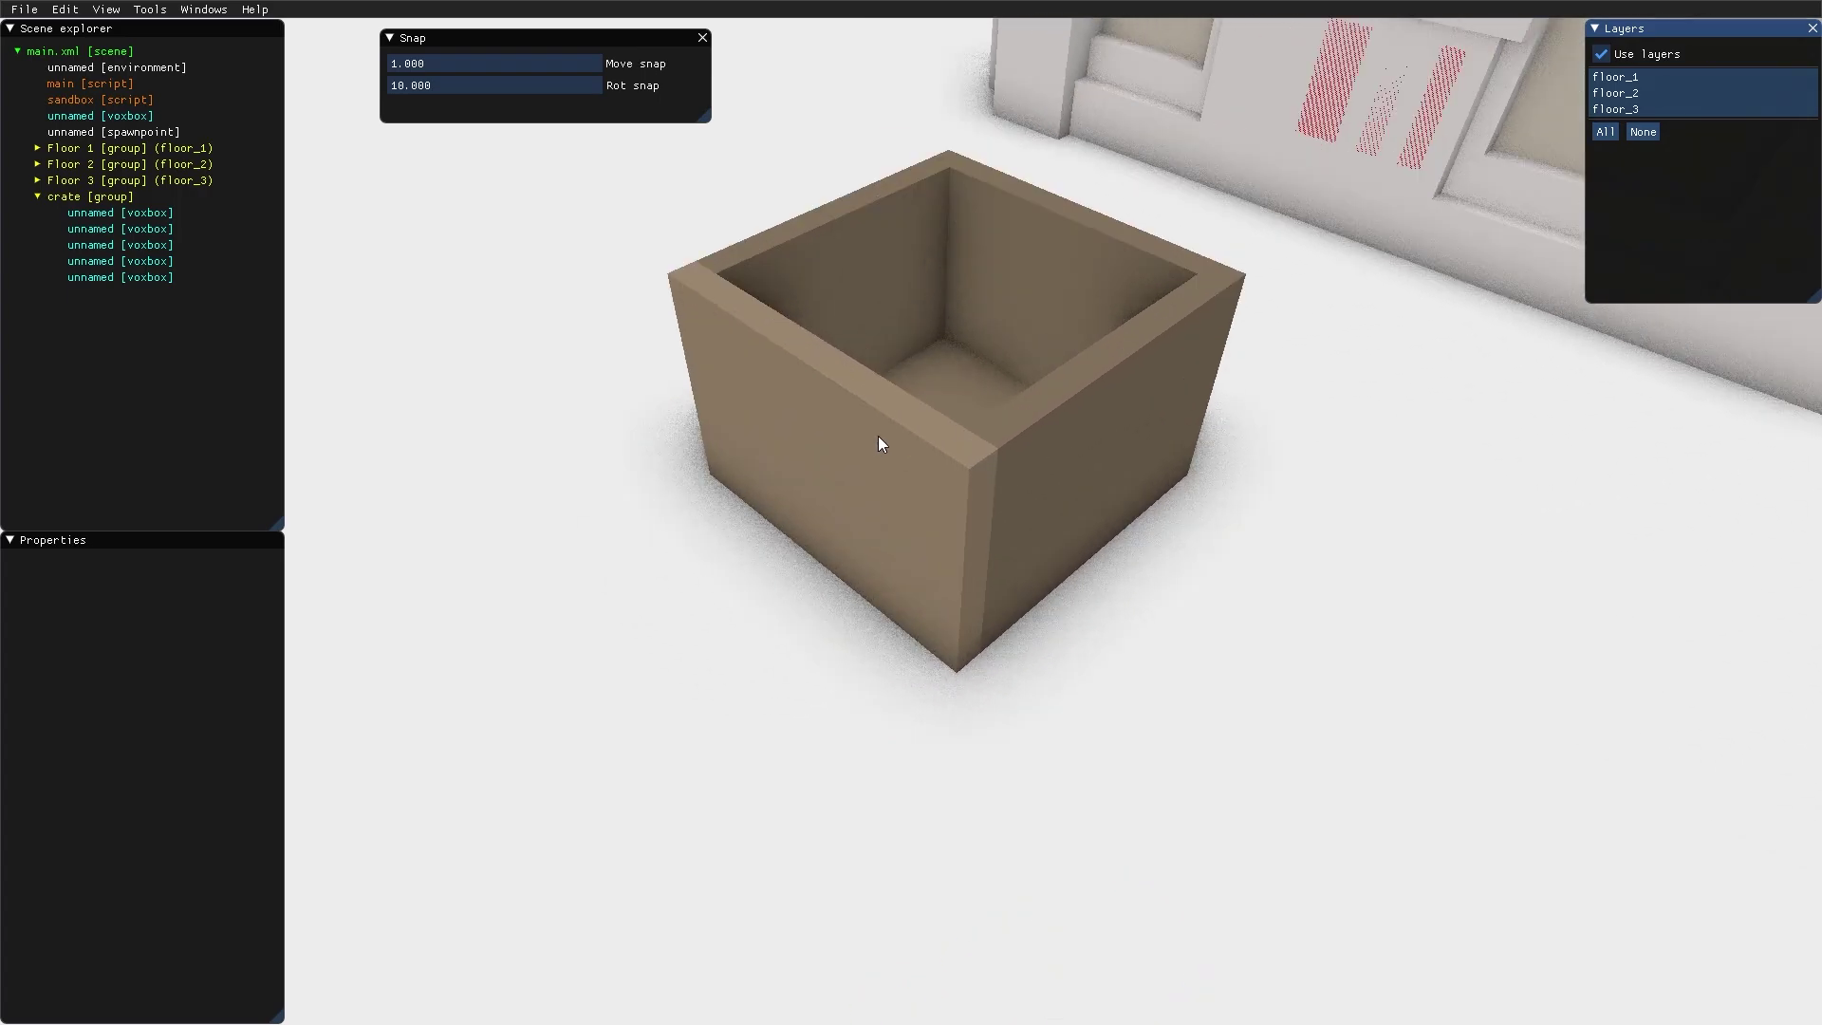
{"action": "right_click_drag", "start_coordinate": [878, 436], "coordinate": [909, 317]}
{"action": "left_click", "coordinate": [911, 319]}
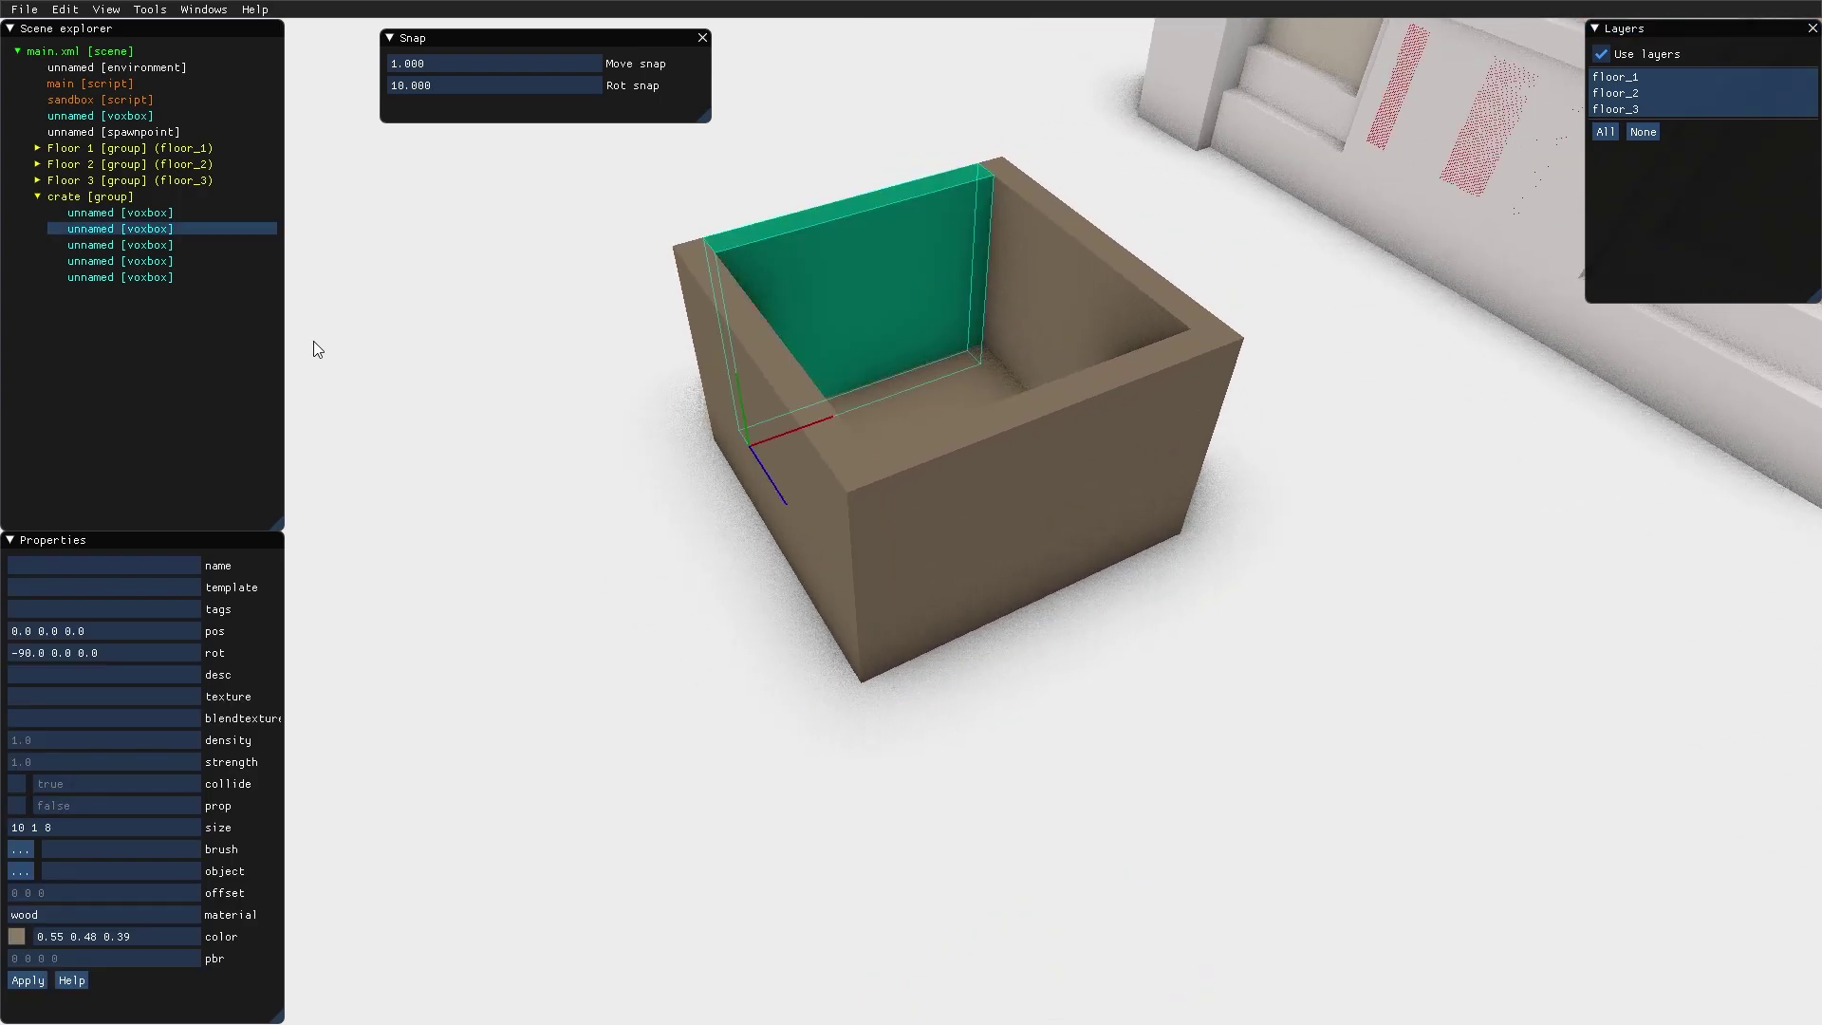
{"action": "left_click", "coordinate": [117, 213]}
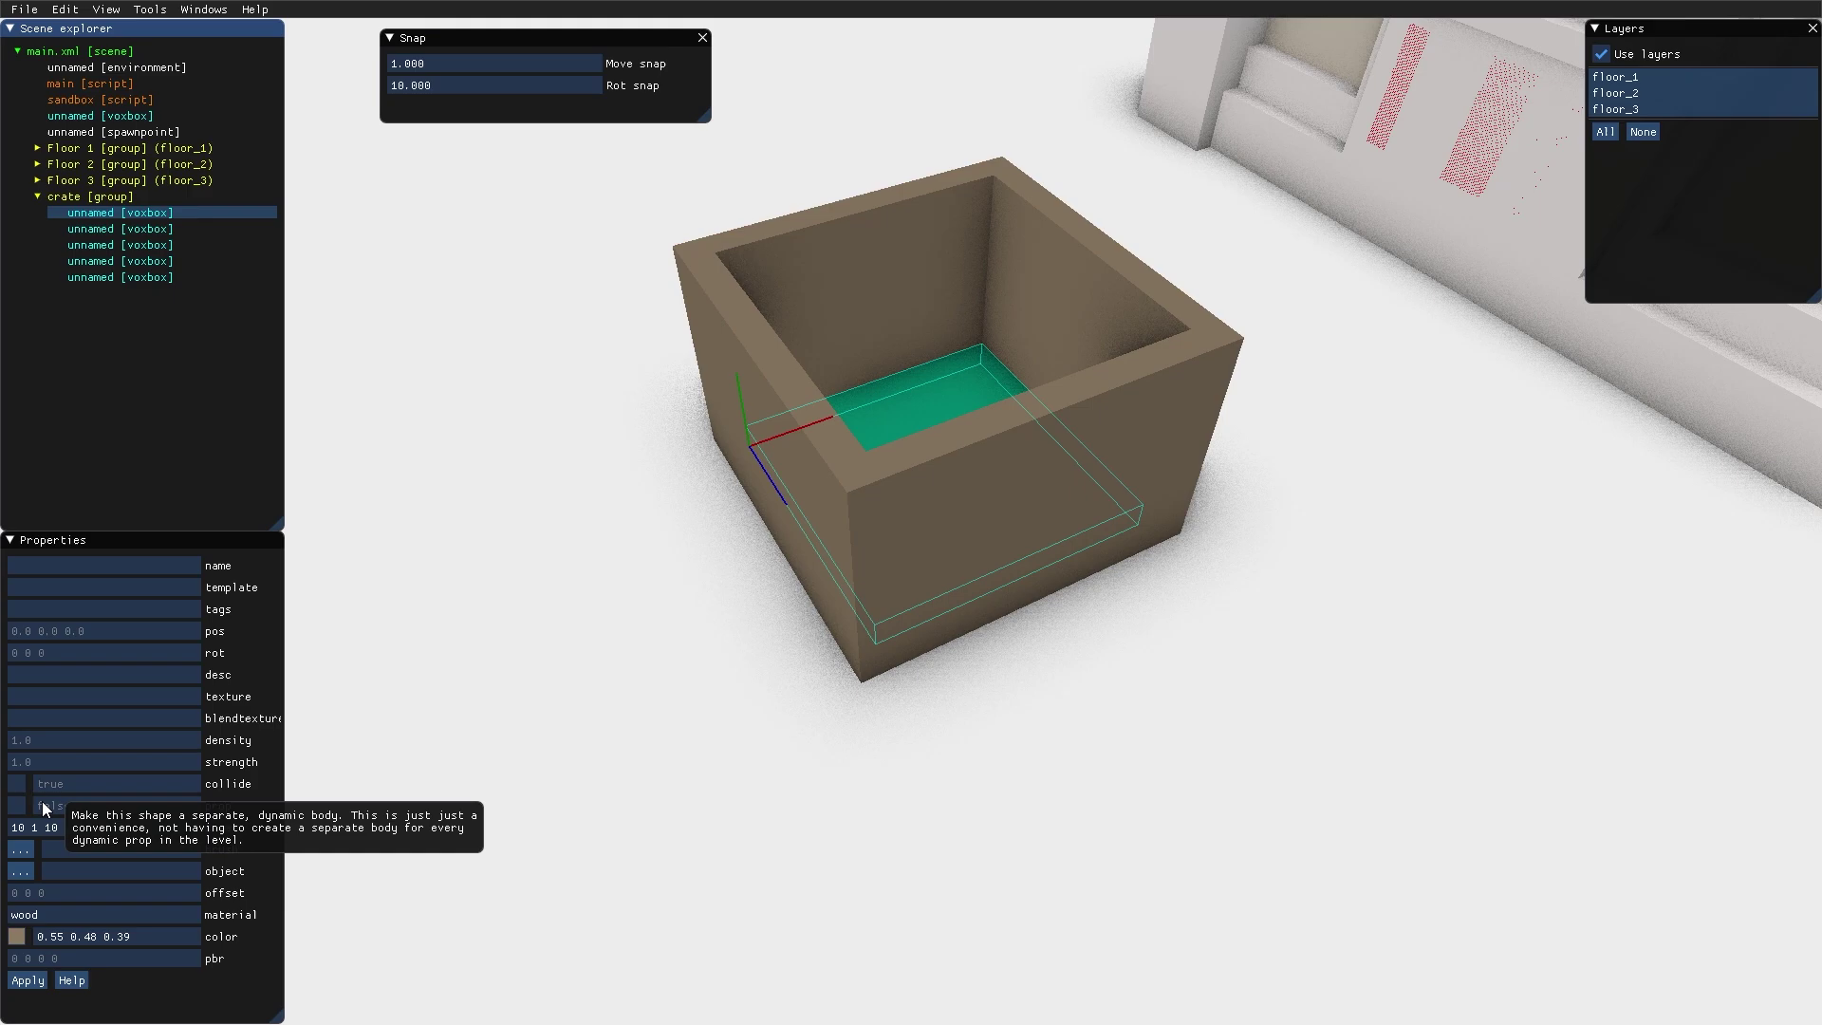
{"action": "left_click", "coordinate": [16, 805]}
{"action": "left_click", "coordinate": [127, 231]}
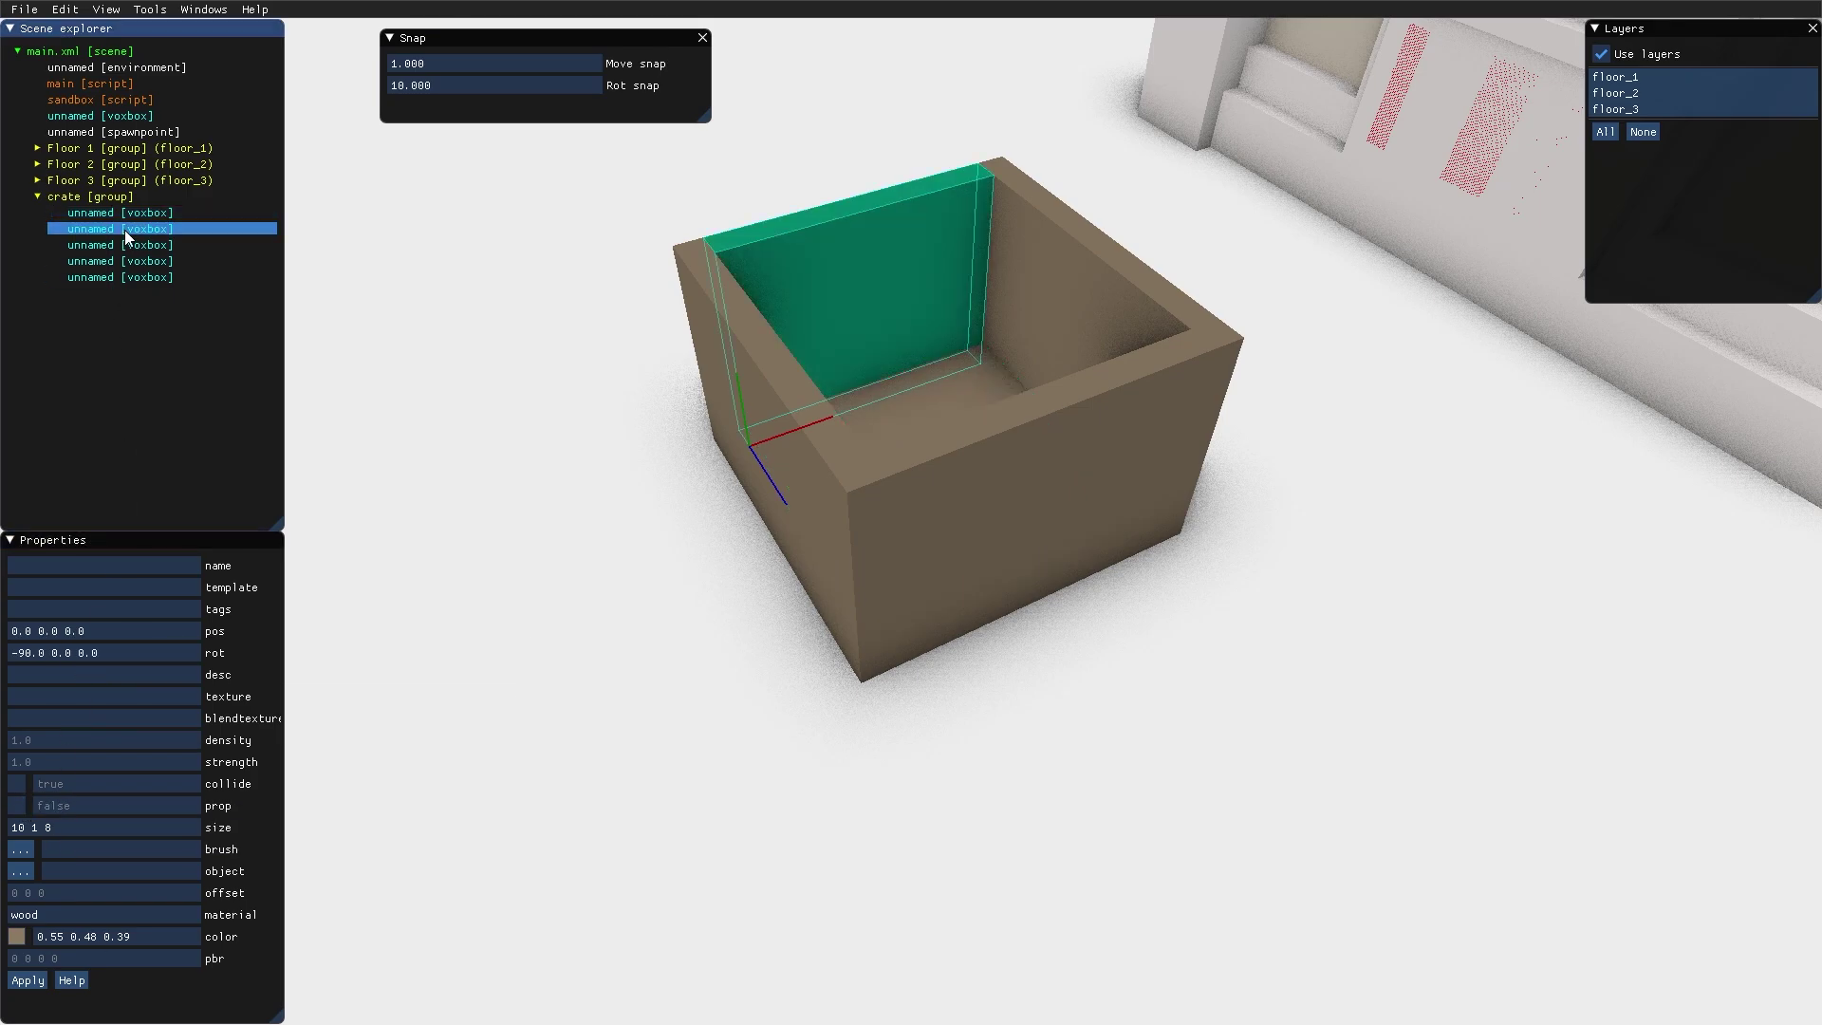
{"action": "left_click", "coordinate": [133, 261]}
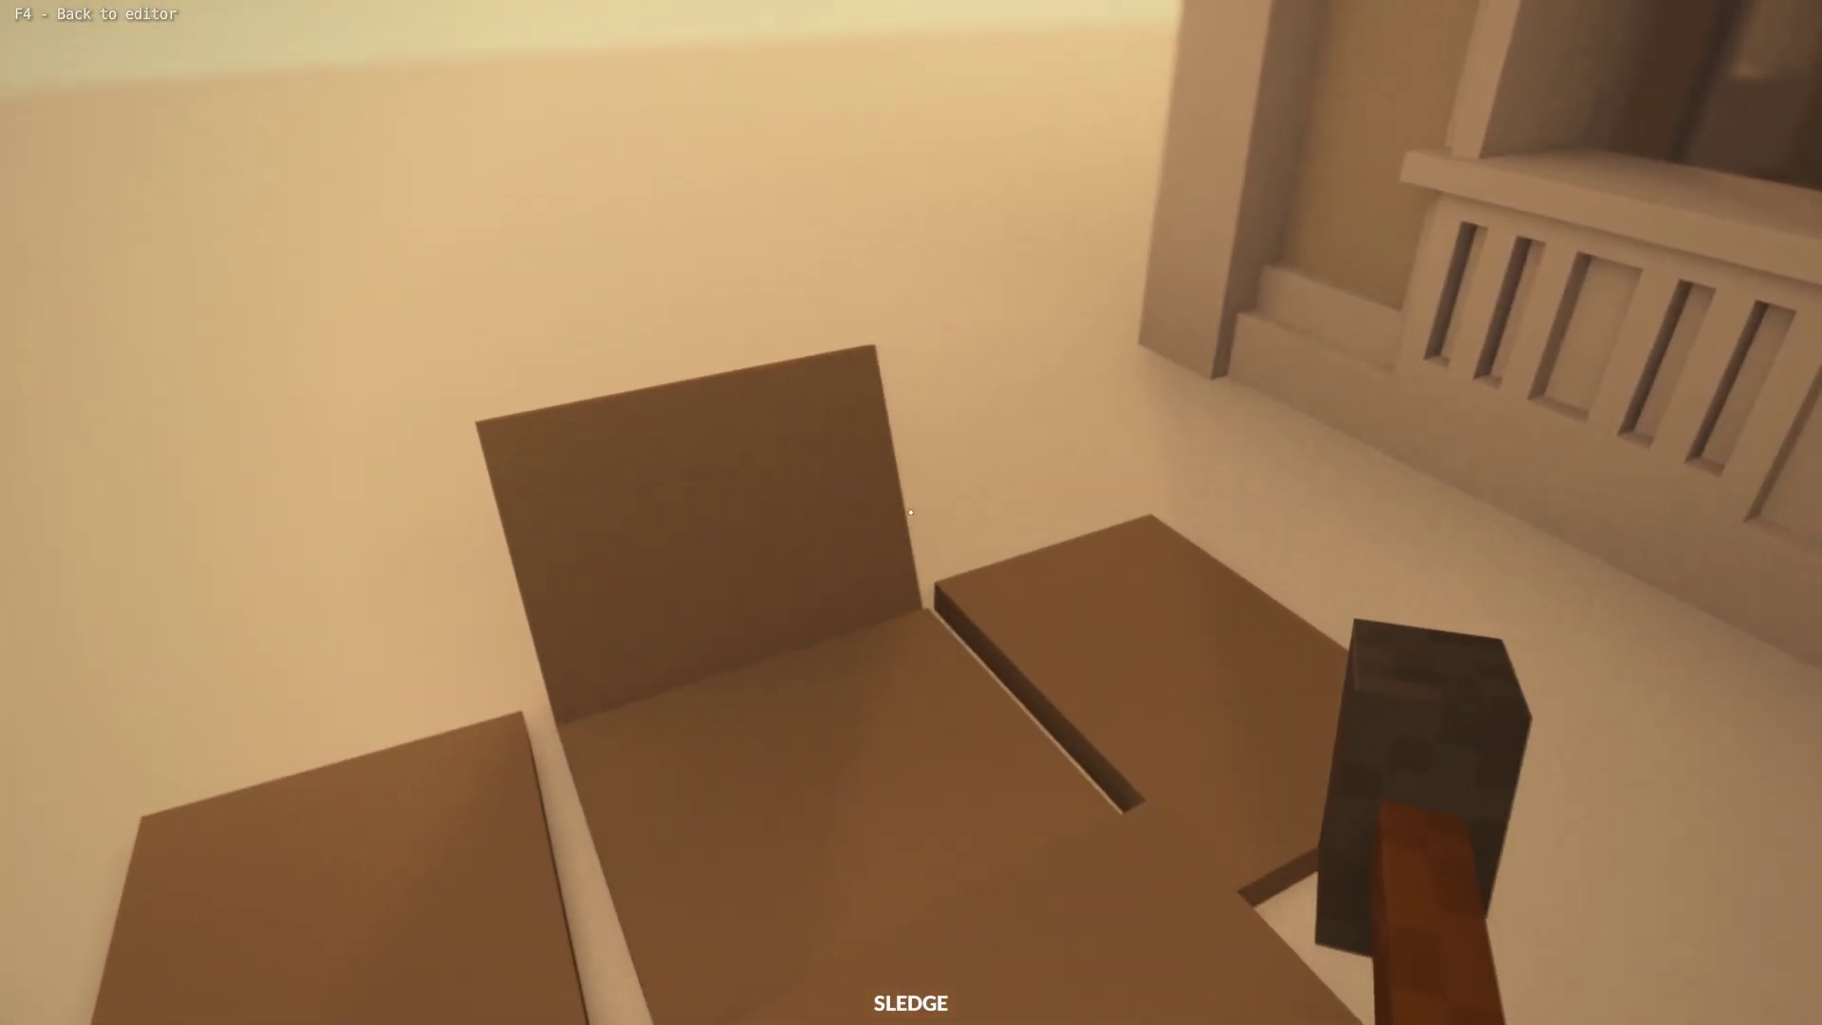
Test-run the level to inspect how the crate behaves with separate prop voxboxes, and return to the editor
{"action": "key", "text": "s"}
{"action": "key", "text": "a"}
{"action": "key", "text": "d"}
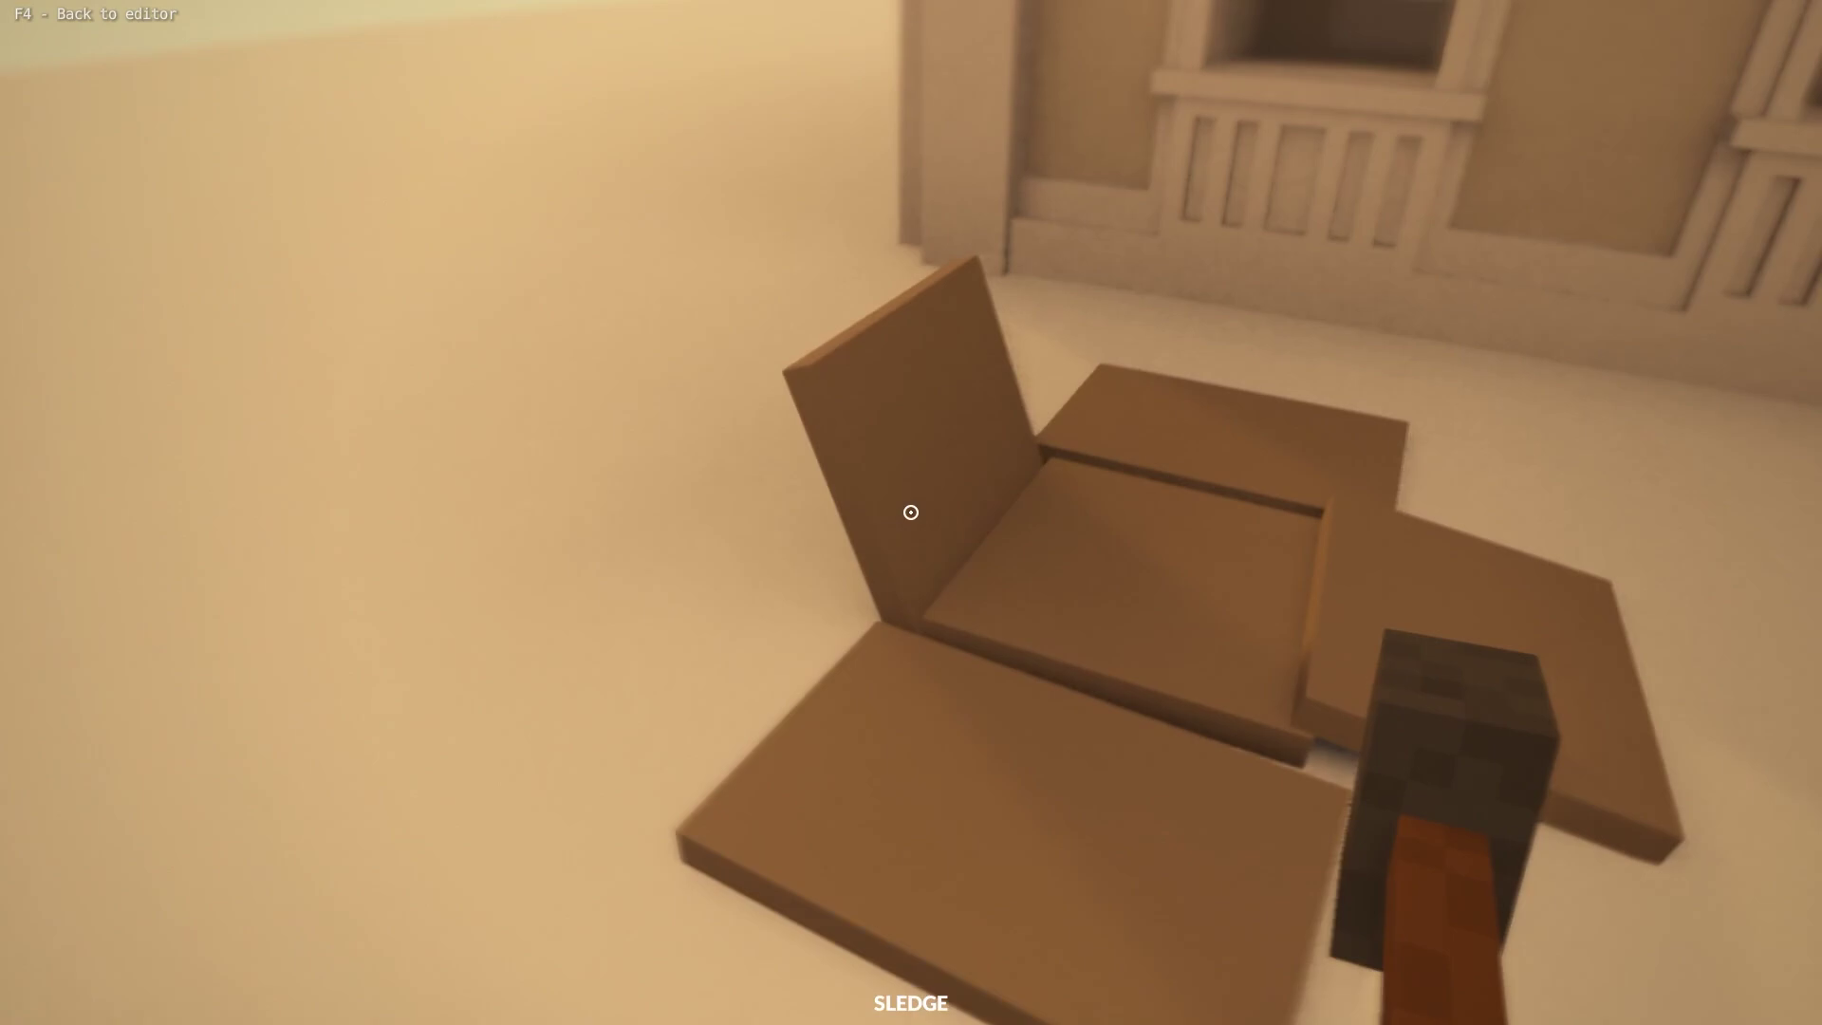
{"action": "key", "text": "s"}
{"action": "key", "text": "d"}
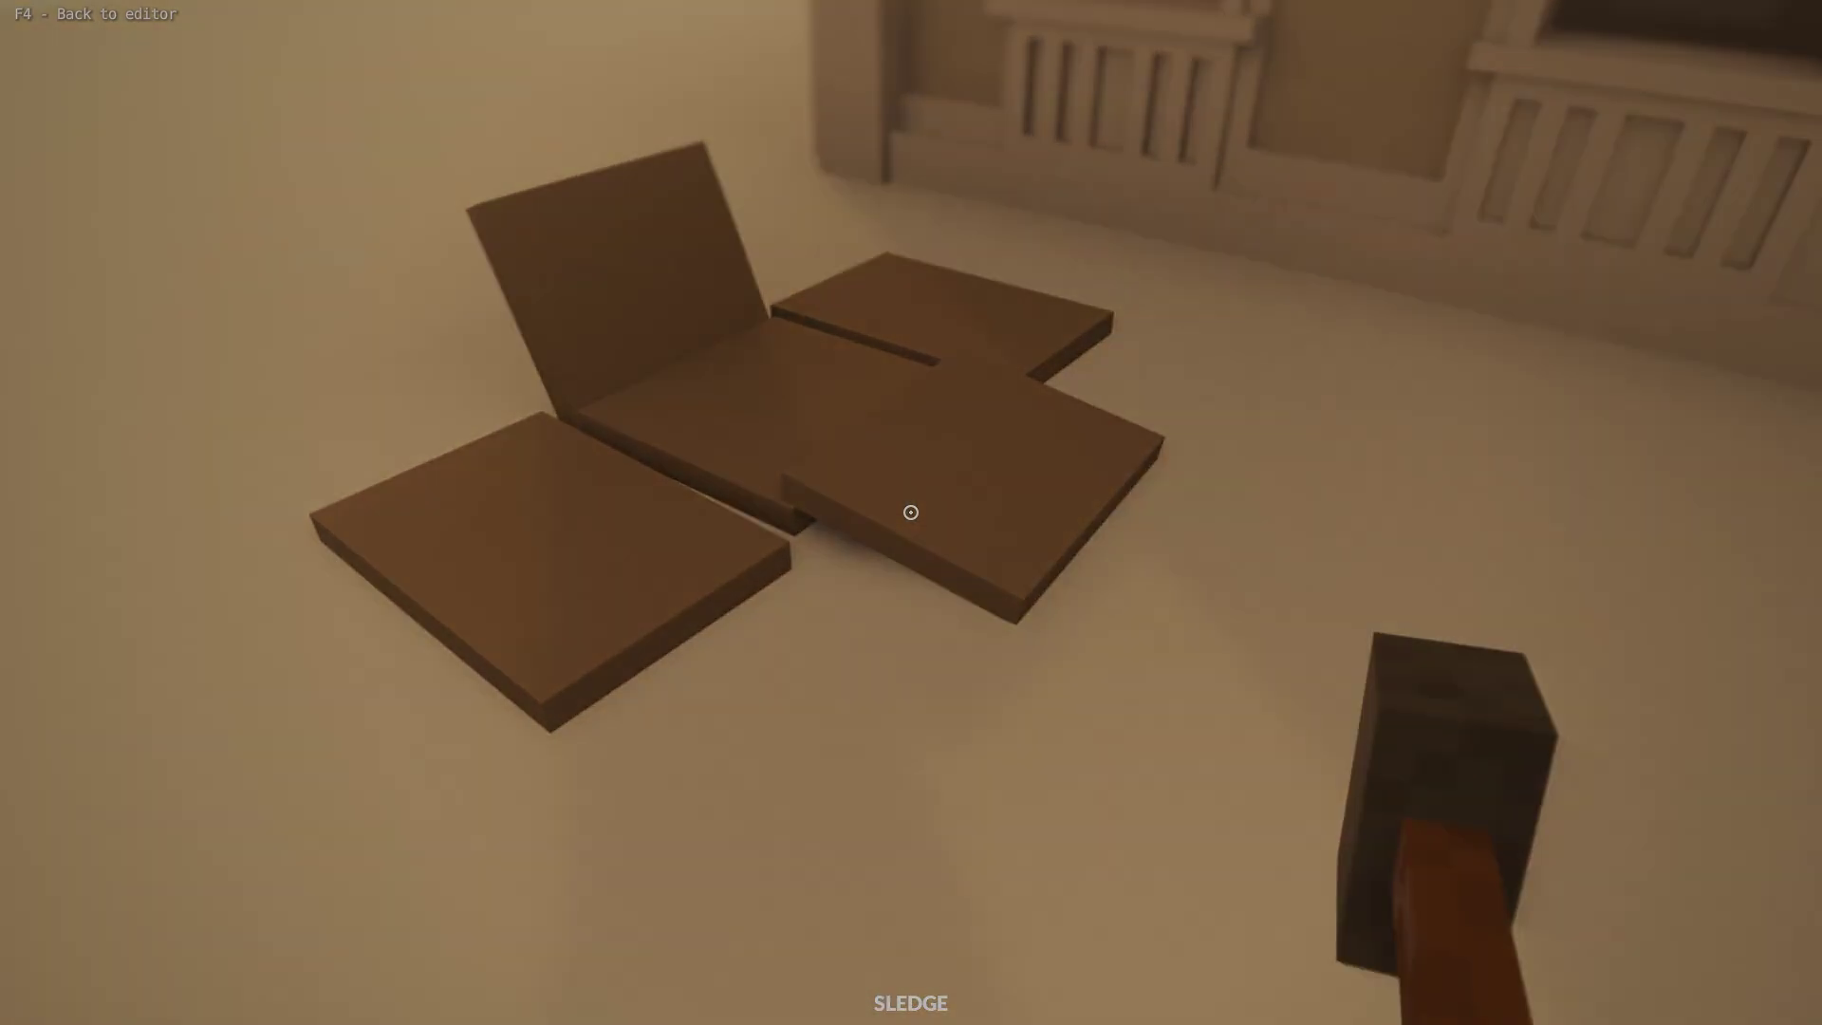
{"action": "key", "text": "F4"}
Select all five voxboxes in the crate group and put them in a body
{"action": "left_click", "coordinate": [145, 211]}
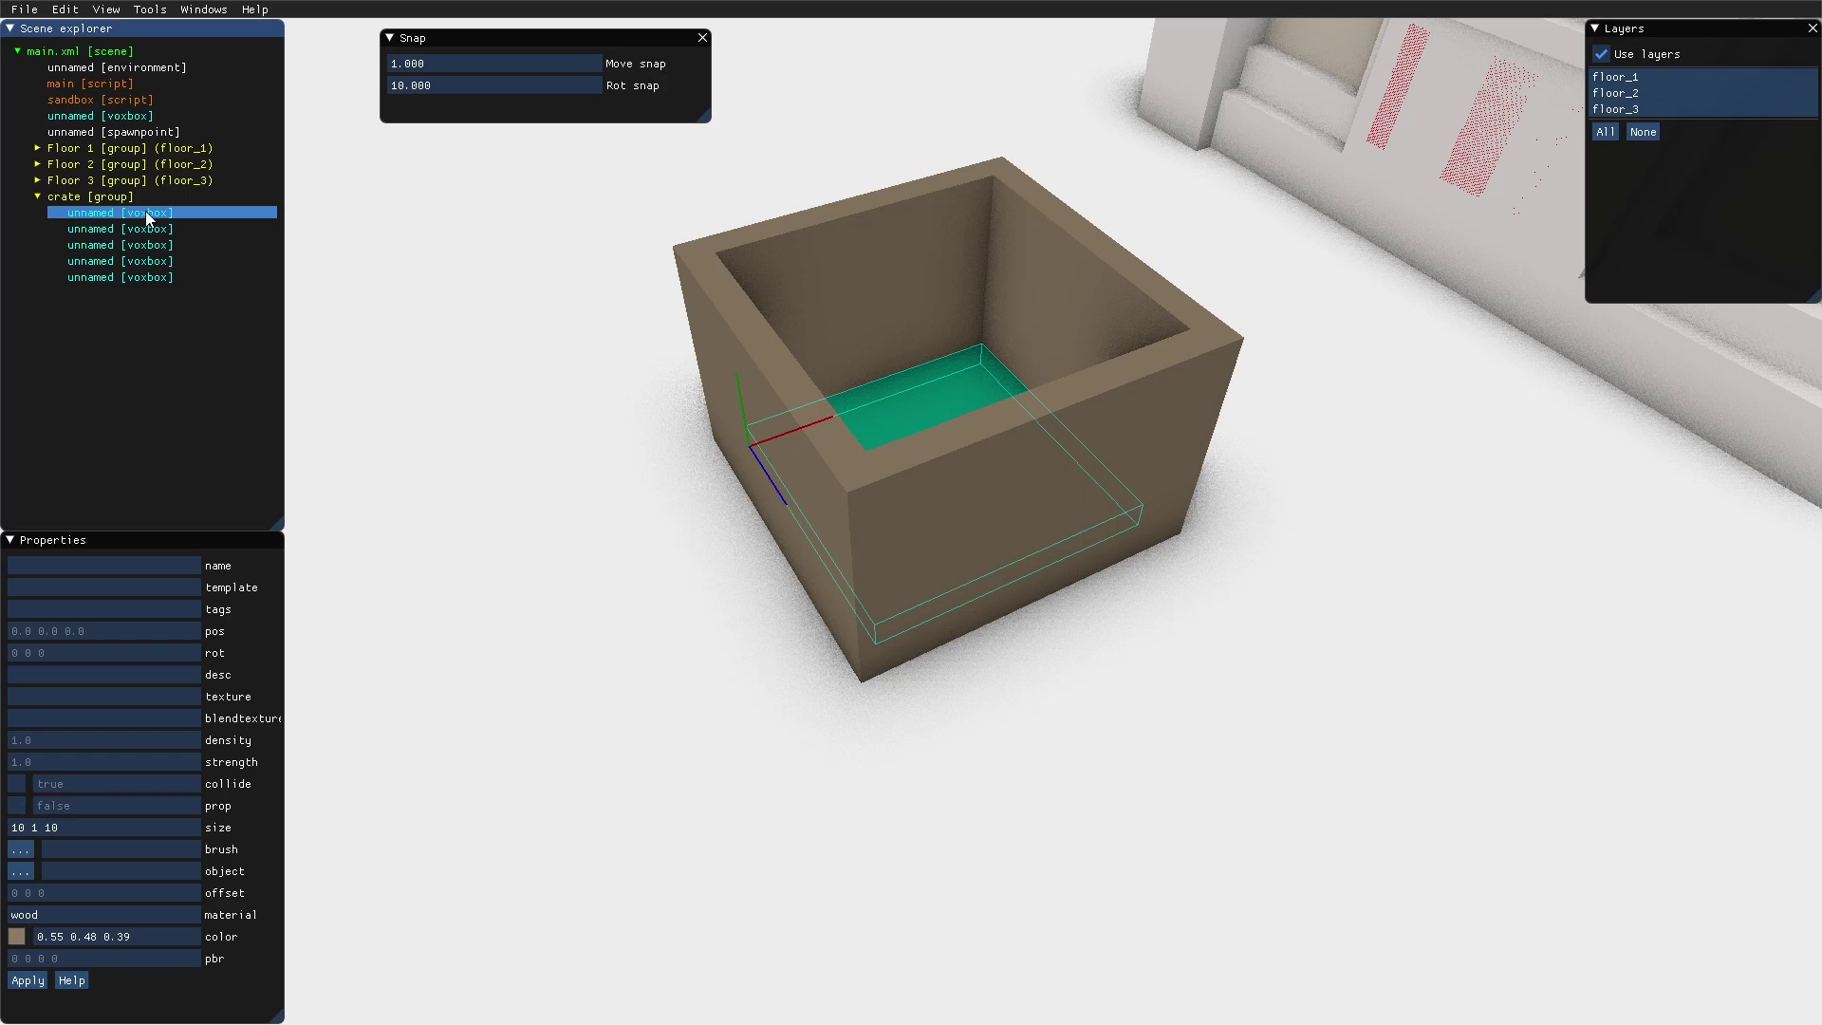
{"action": "left_click", "coordinate": [139, 276], "text": "shift"}
{"action": "right_click_drag", "start_coordinate": [835, 370], "coordinate": [826, 332]}
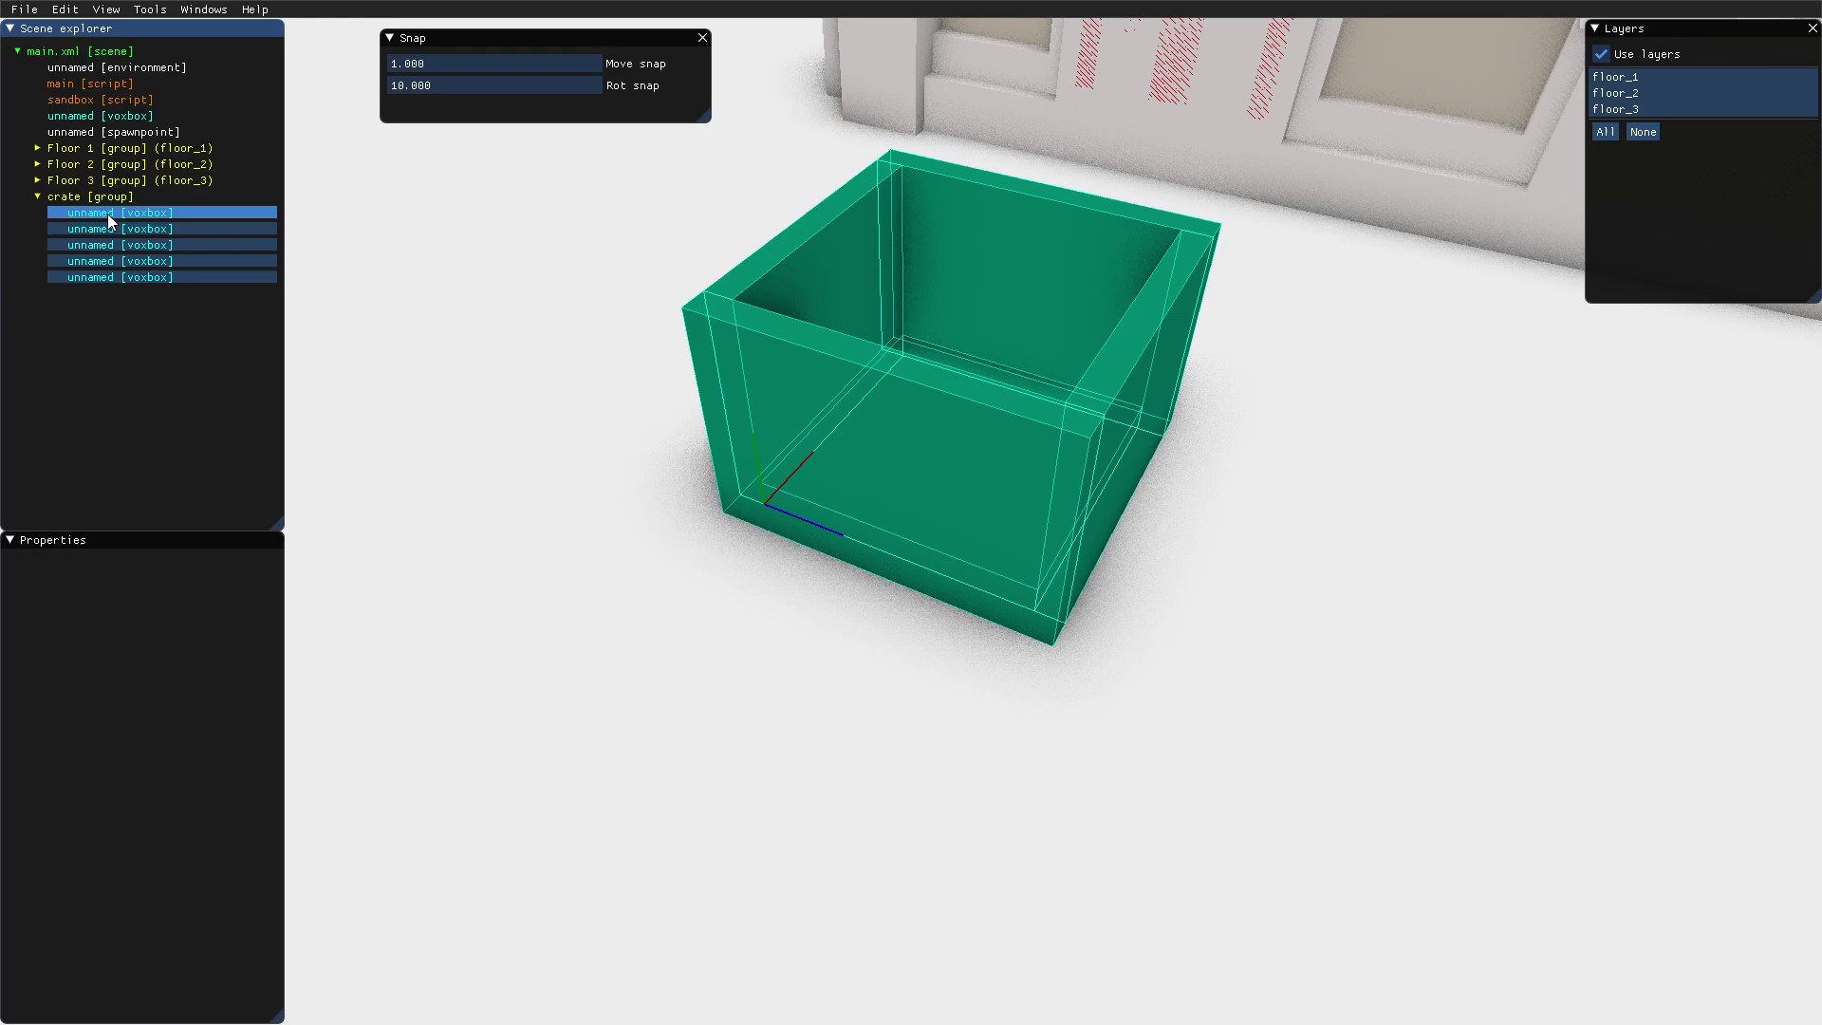
{"action": "right_click", "coordinate": [108, 216]}
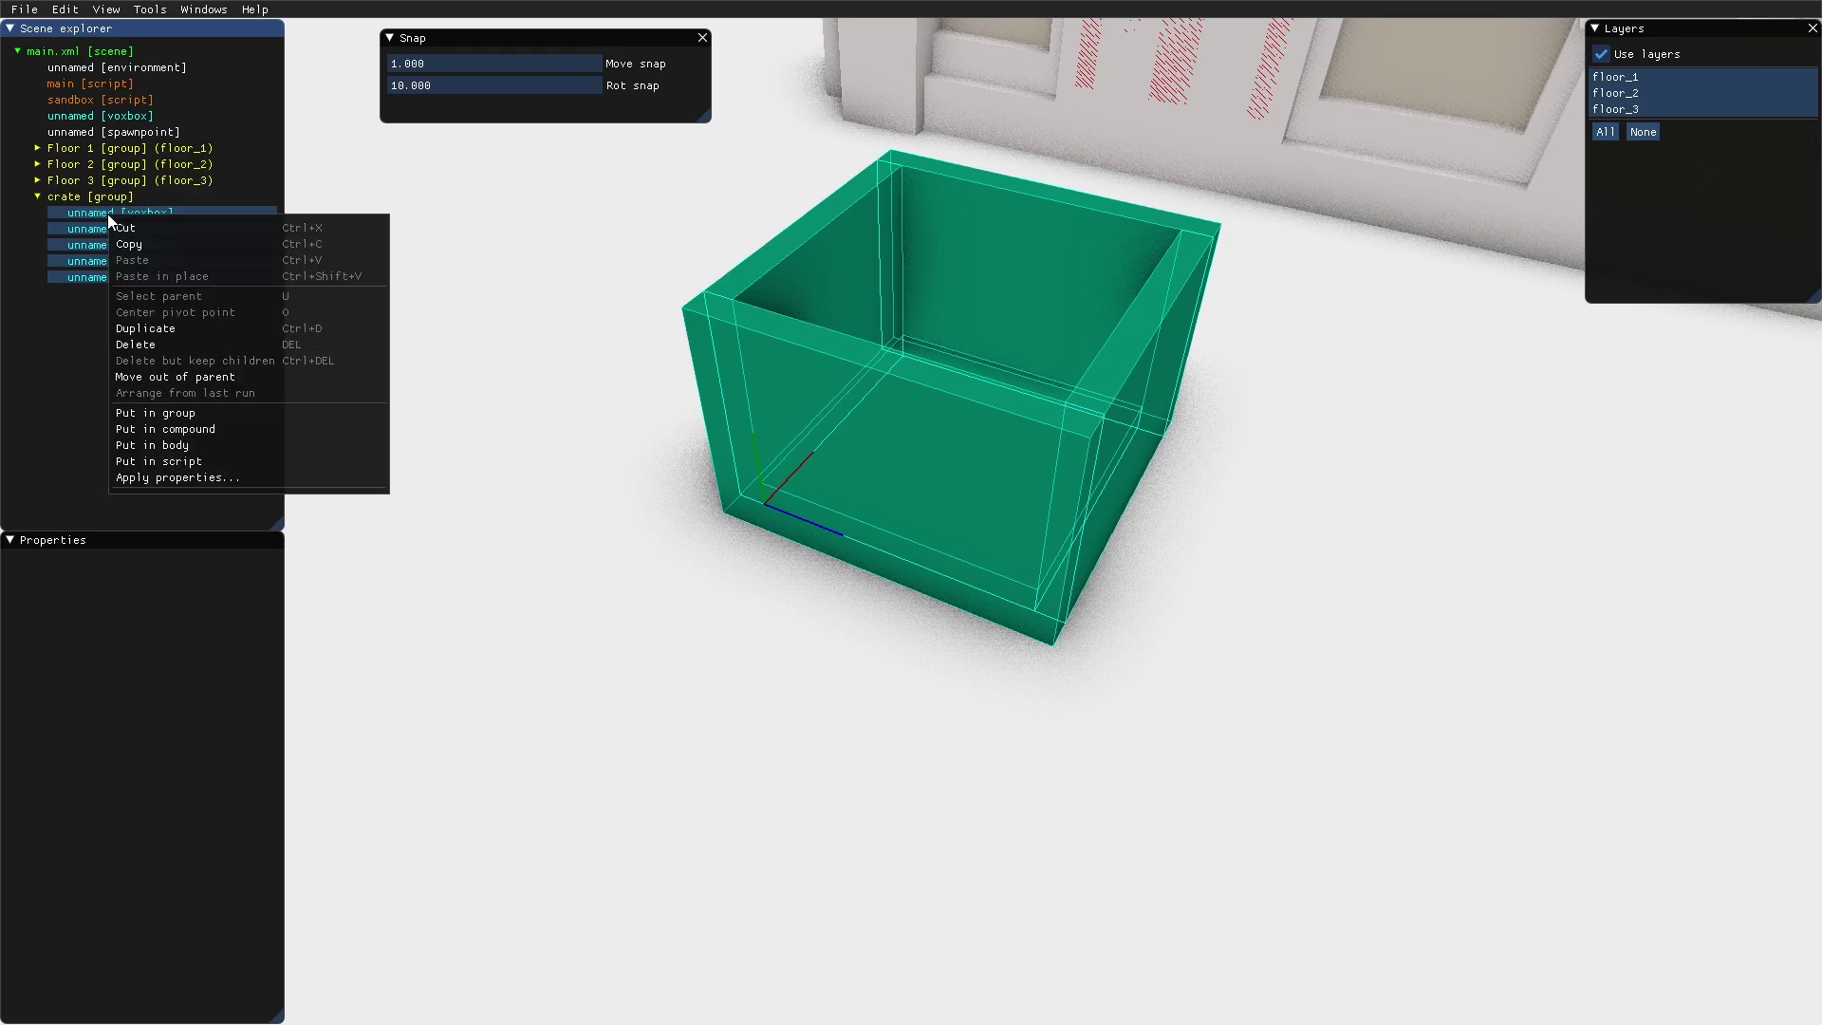
{"action": "left_click", "coordinate": [165, 445]}
Test-run the level, grab and throw the crate as a single body, and return to the editor
{"action": "scroll", "coordinate": [668, 532], "scroll_direction": "down", "scroll_amount": 5}
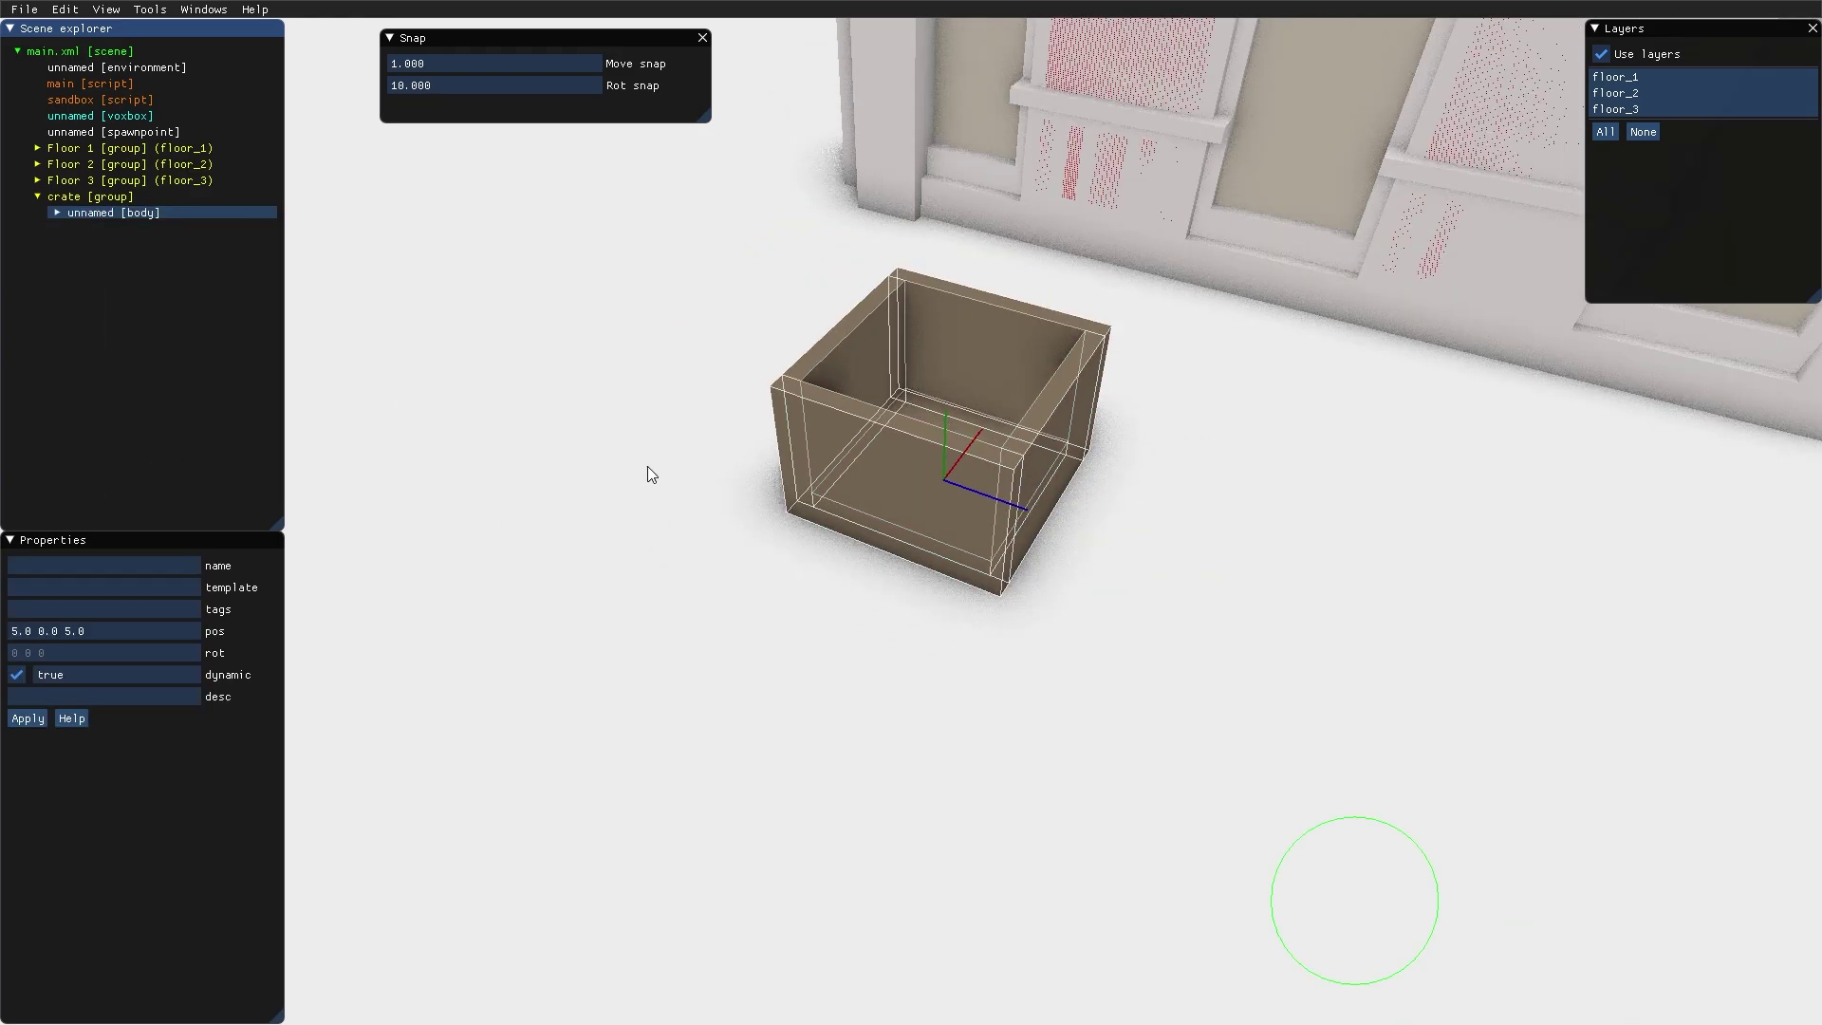
{"action": "right_click_drag", "start_coordinate": [647, 465], "coordinate": [870, 455]}
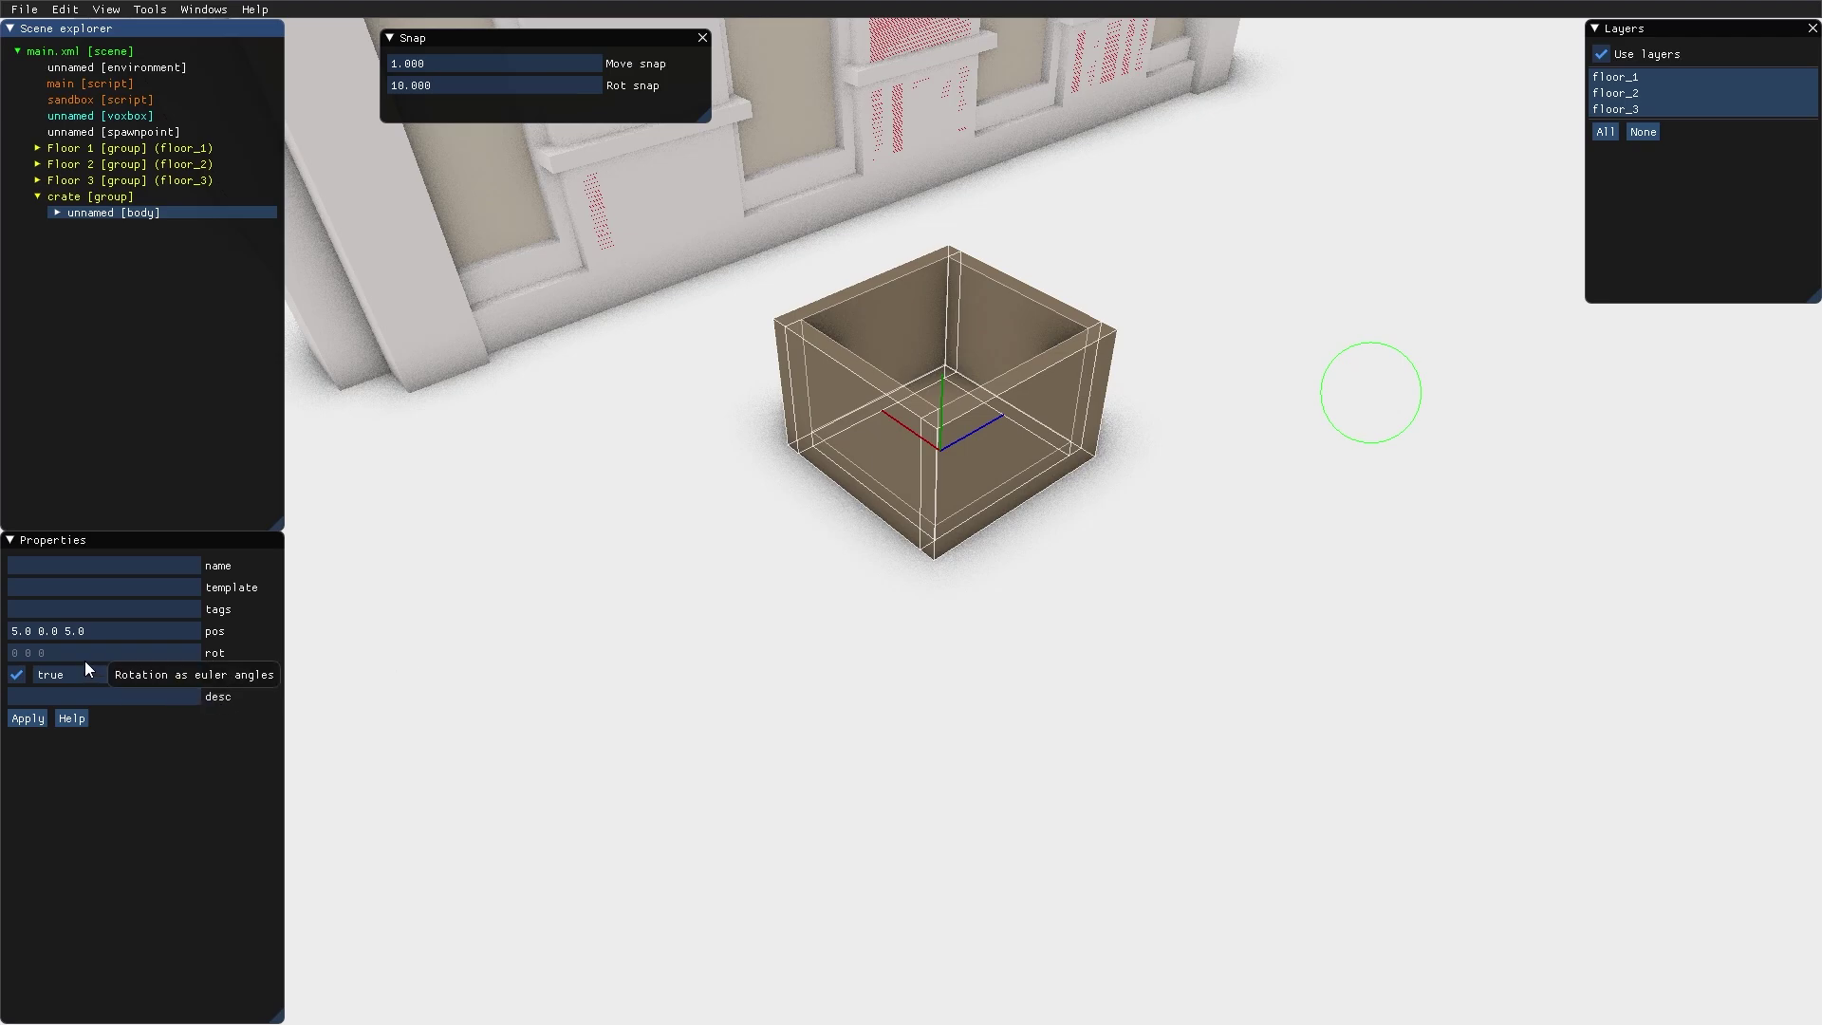
{"action": "right_click_drag", "start_coordinate": [412, 493], "coordinate": [658, 564]}
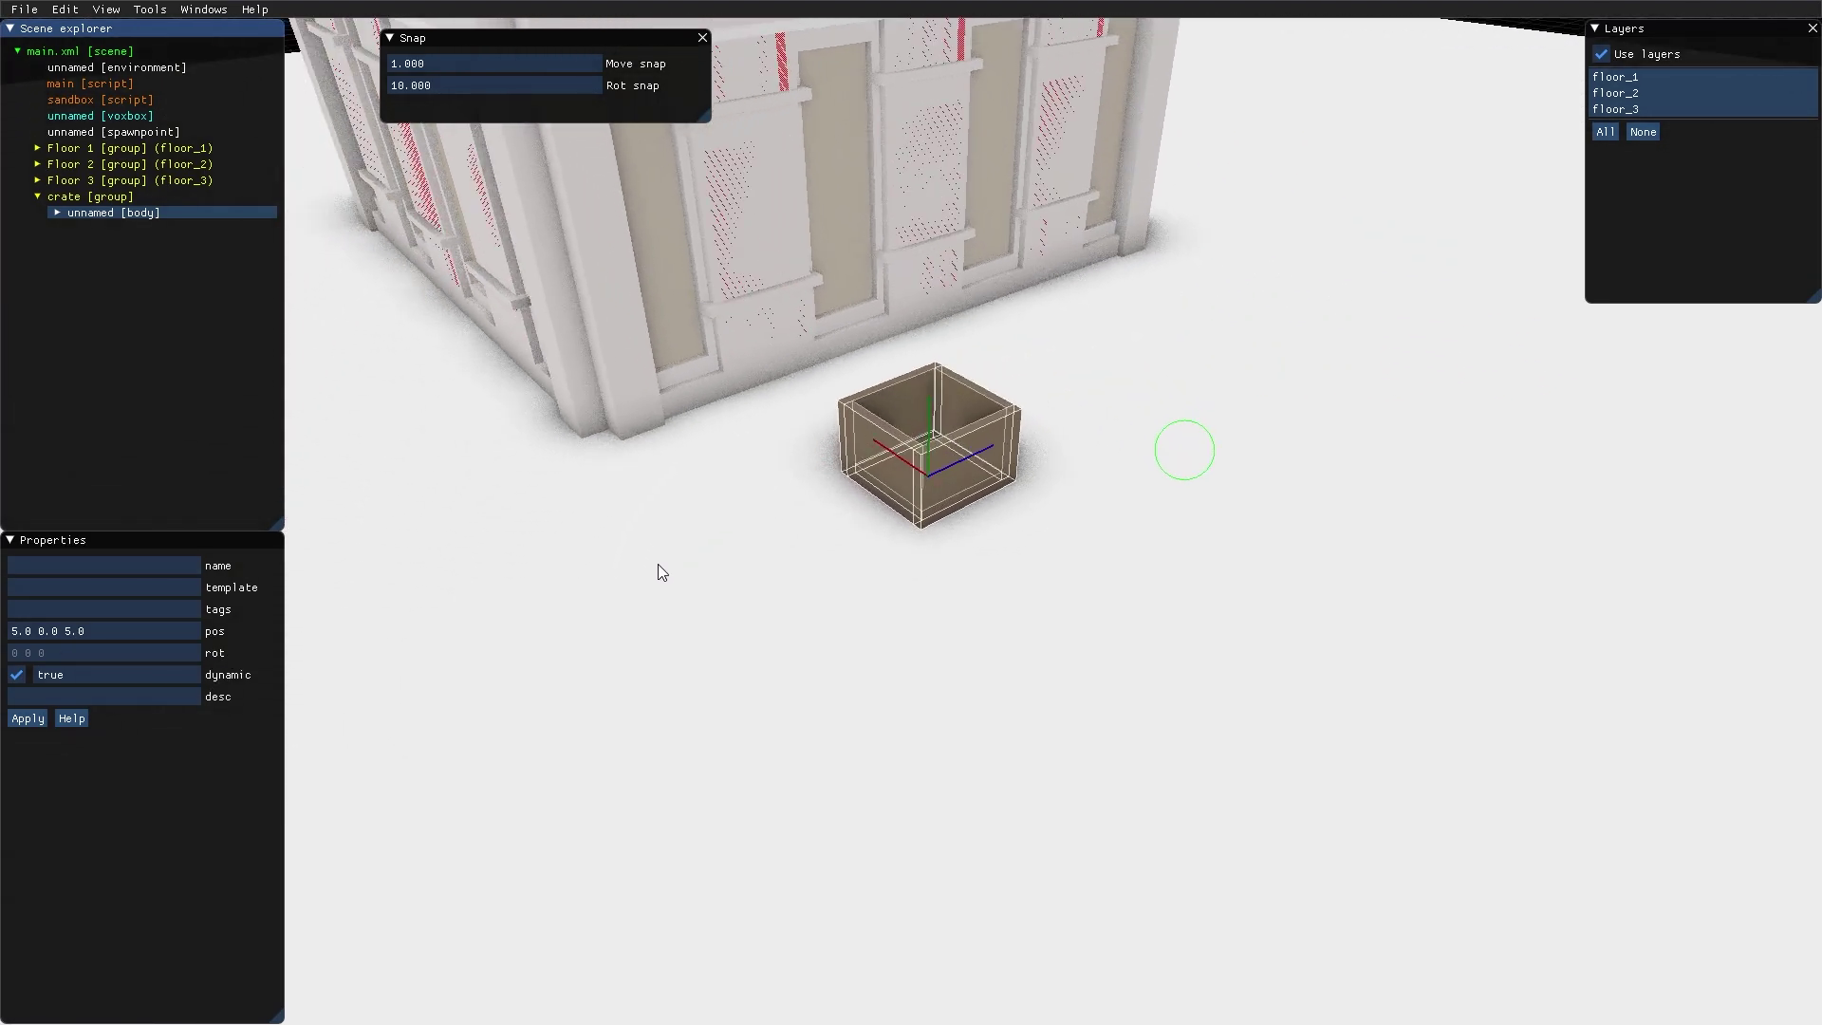
{"action": "key", "text": "F4"}
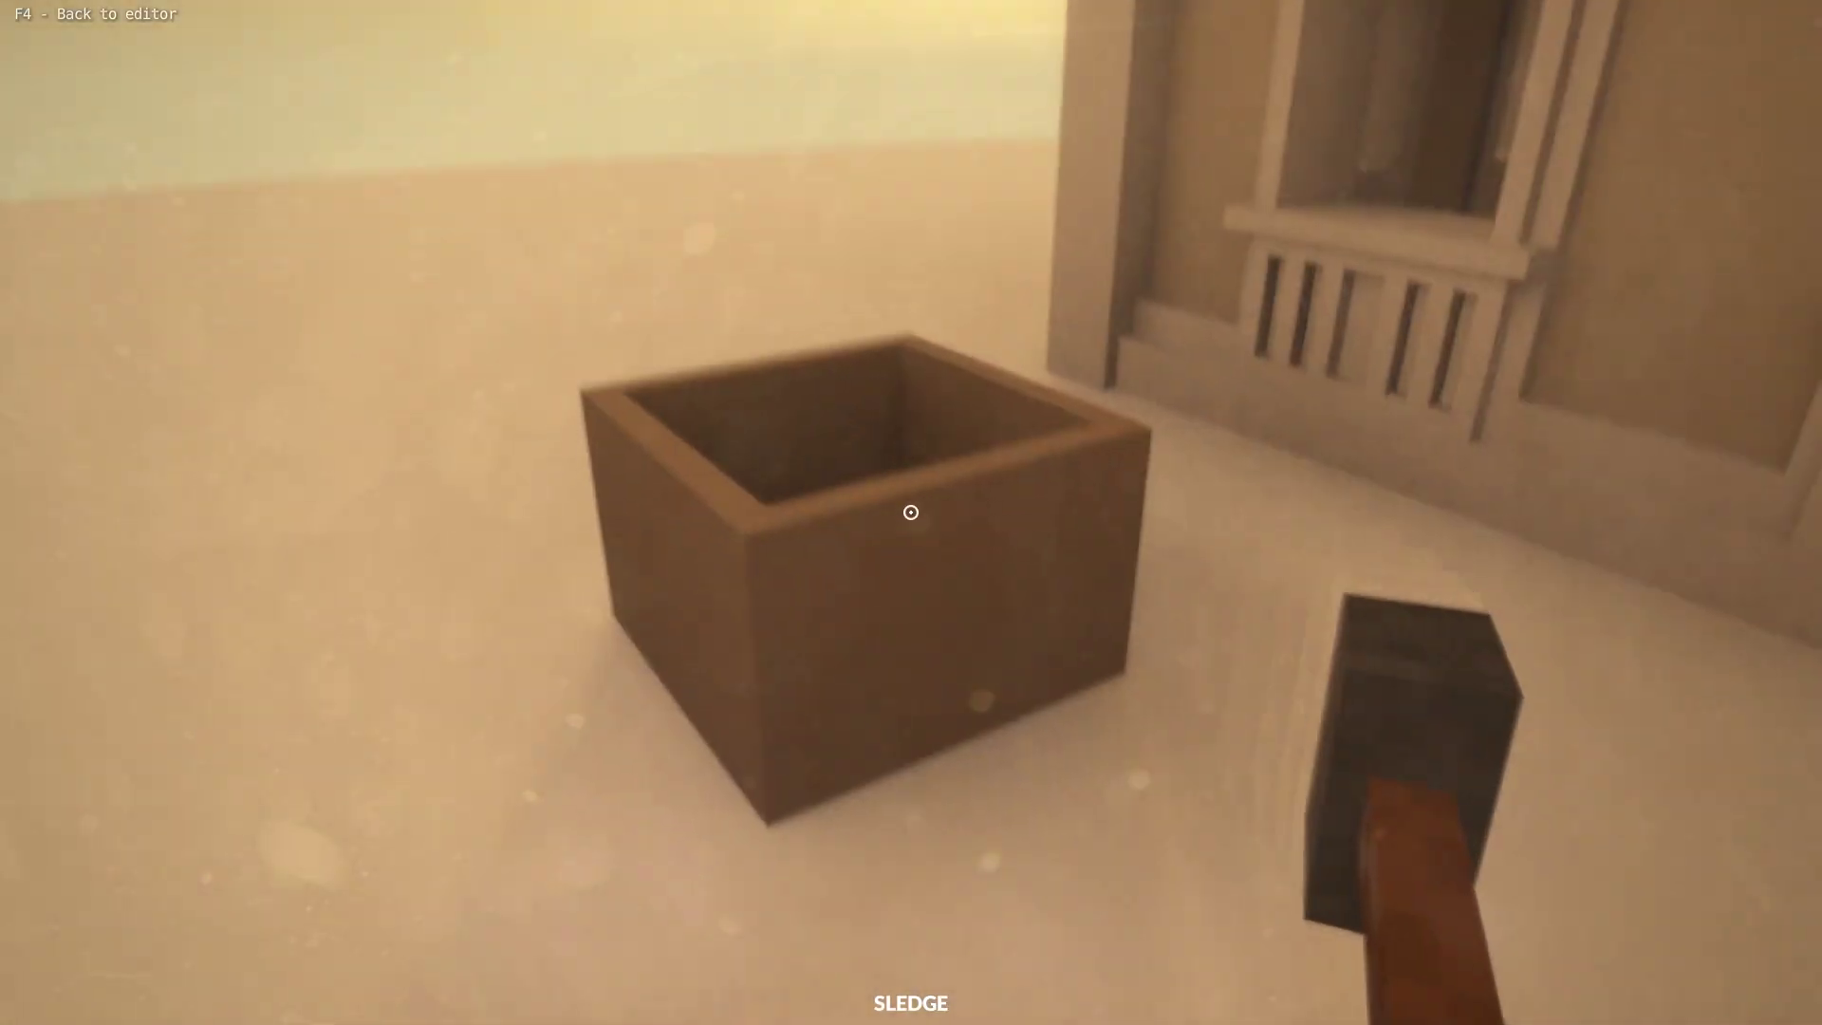
{"action": "right_click_drag", "start_coordinate": [911, 512], "coordinate": [911, 512]}
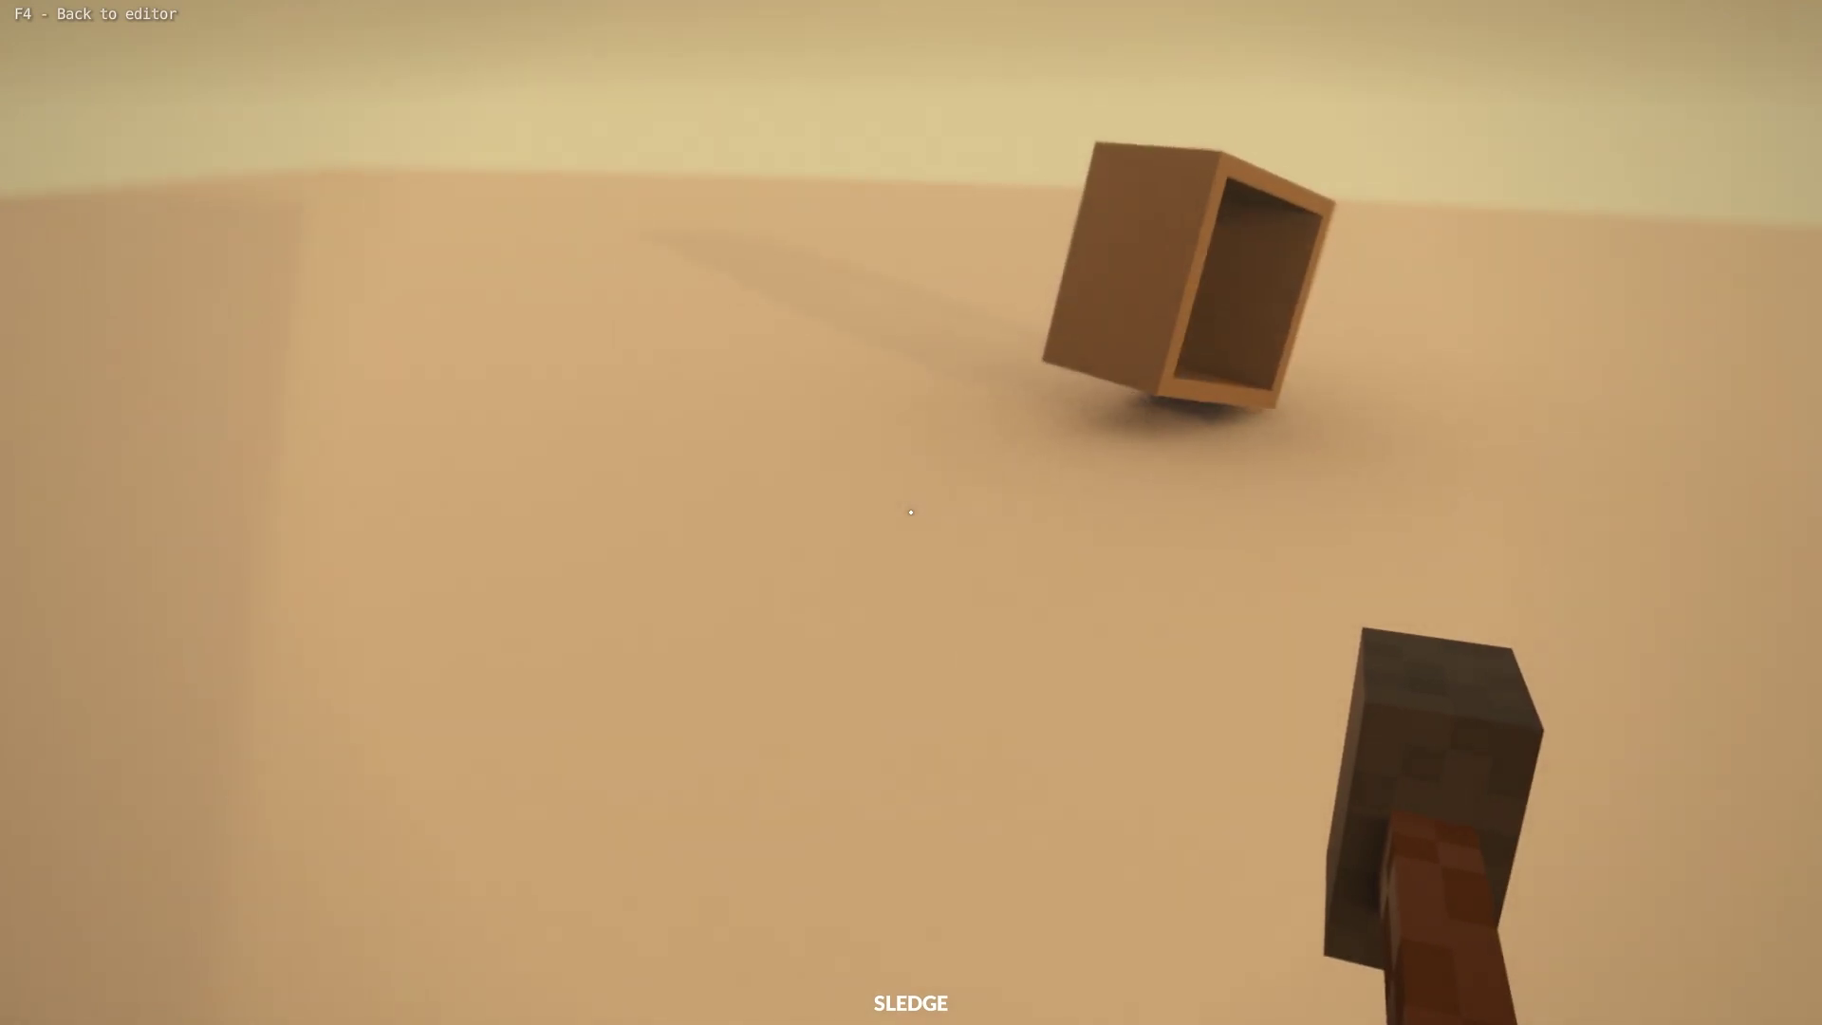
{"action": "key", "text": "F4"}
Select all five voxboxes inside the crate's body and put them in a compound
{"action": "left_click", "coordinate": [101, 227]}
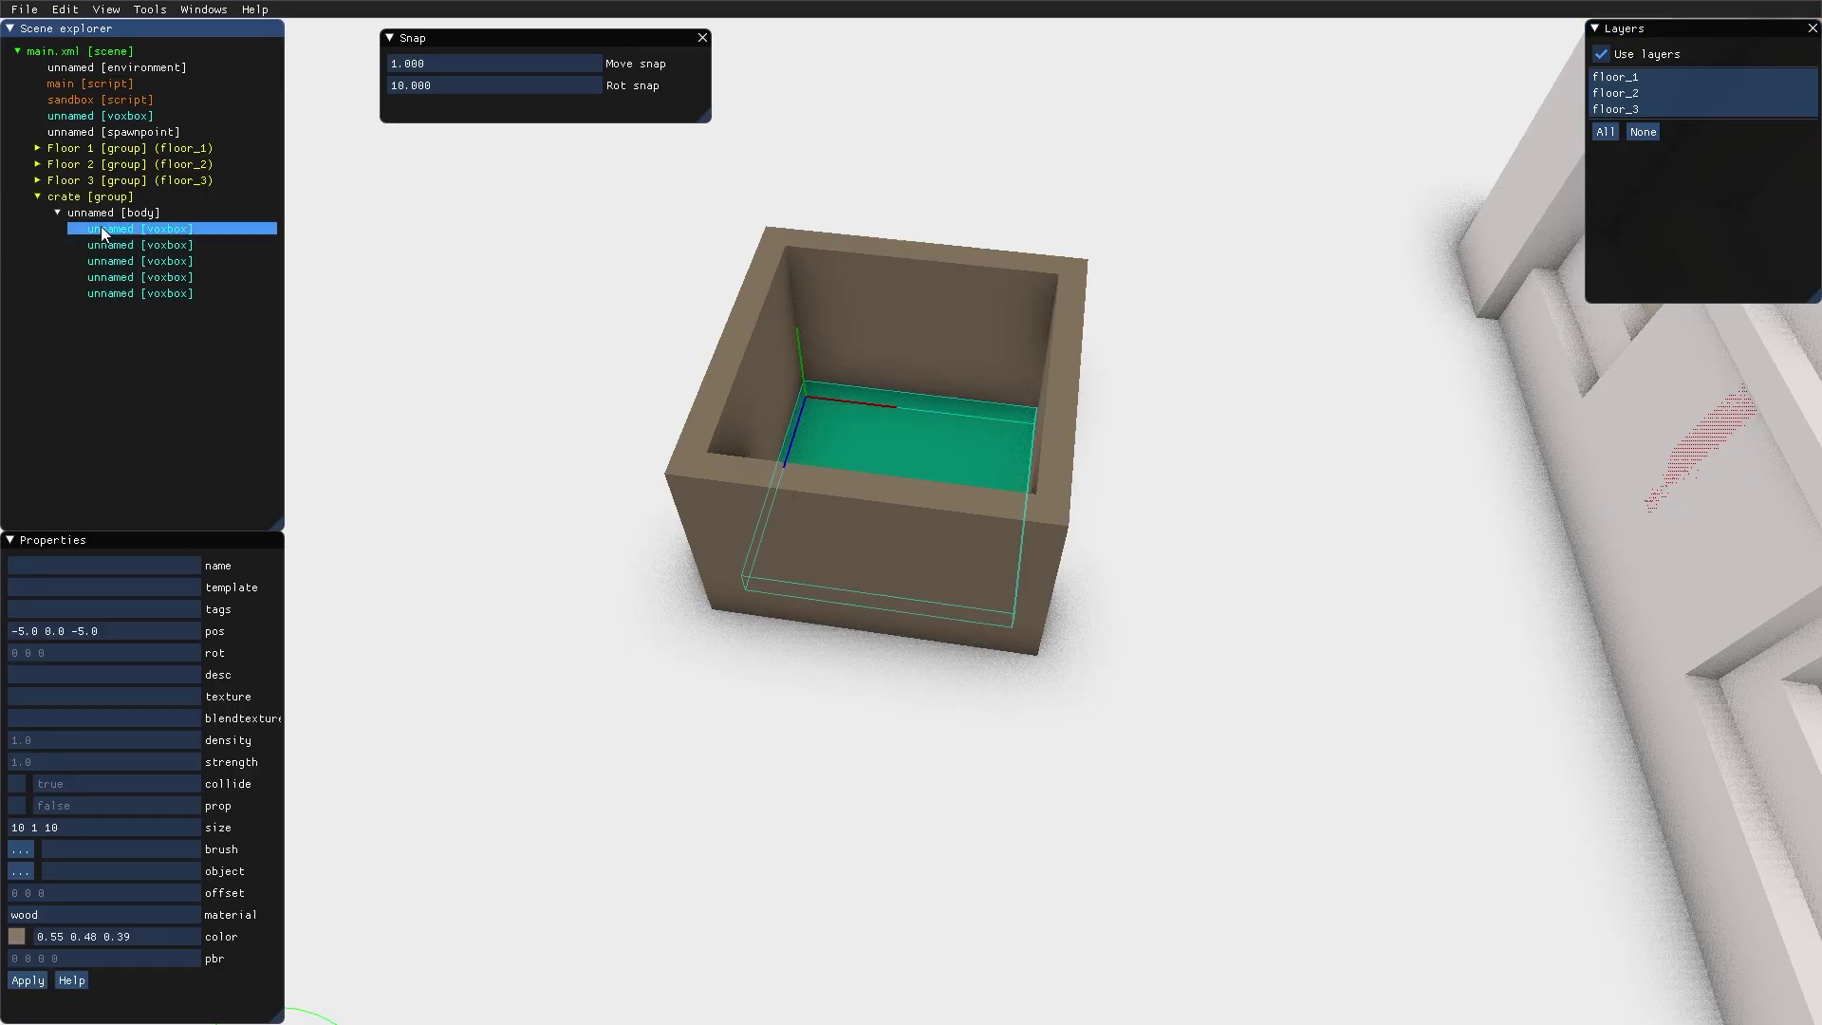
{"action": "left_click", "coordinate": [159, 293], "text": "shift"}
{"action": "right_click_drag", "start_coordinate": [427, 332], "coordinate": [793, 266]}
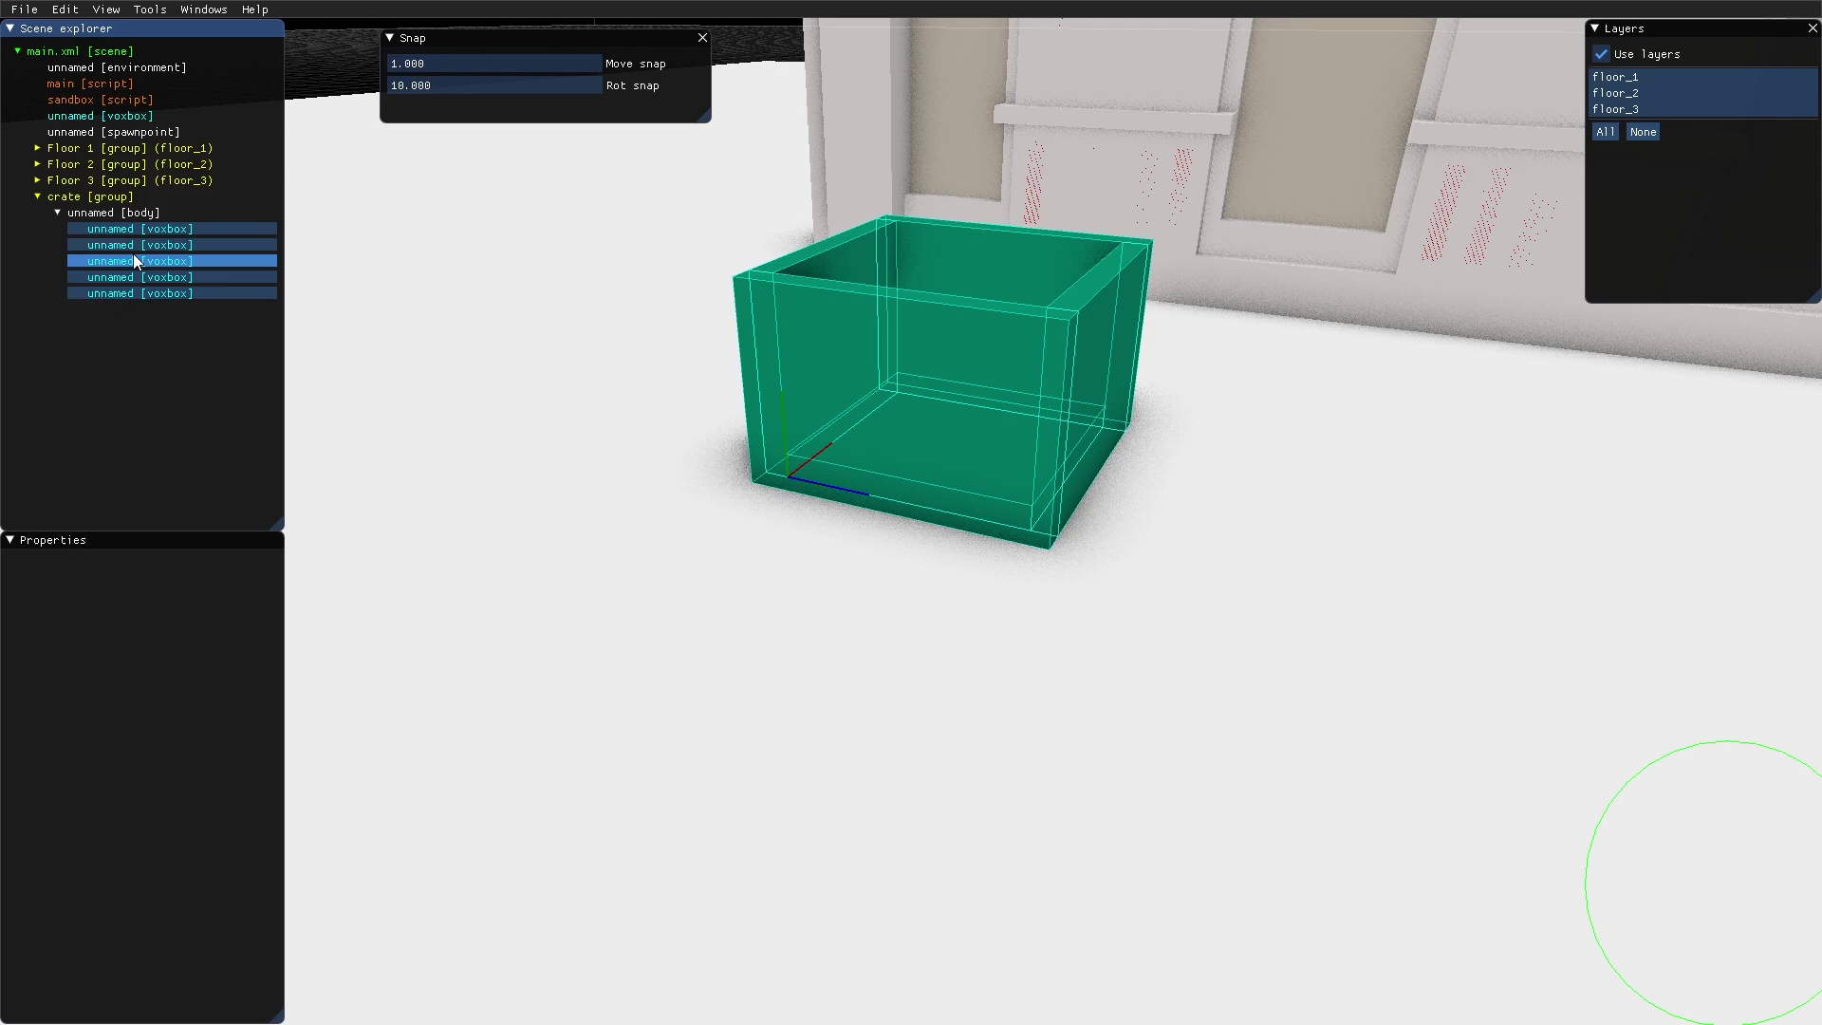
{"action": "right_click", "coordinate": [124, 231]}
{"action": "left_click", "coordinate": [214, 446]}
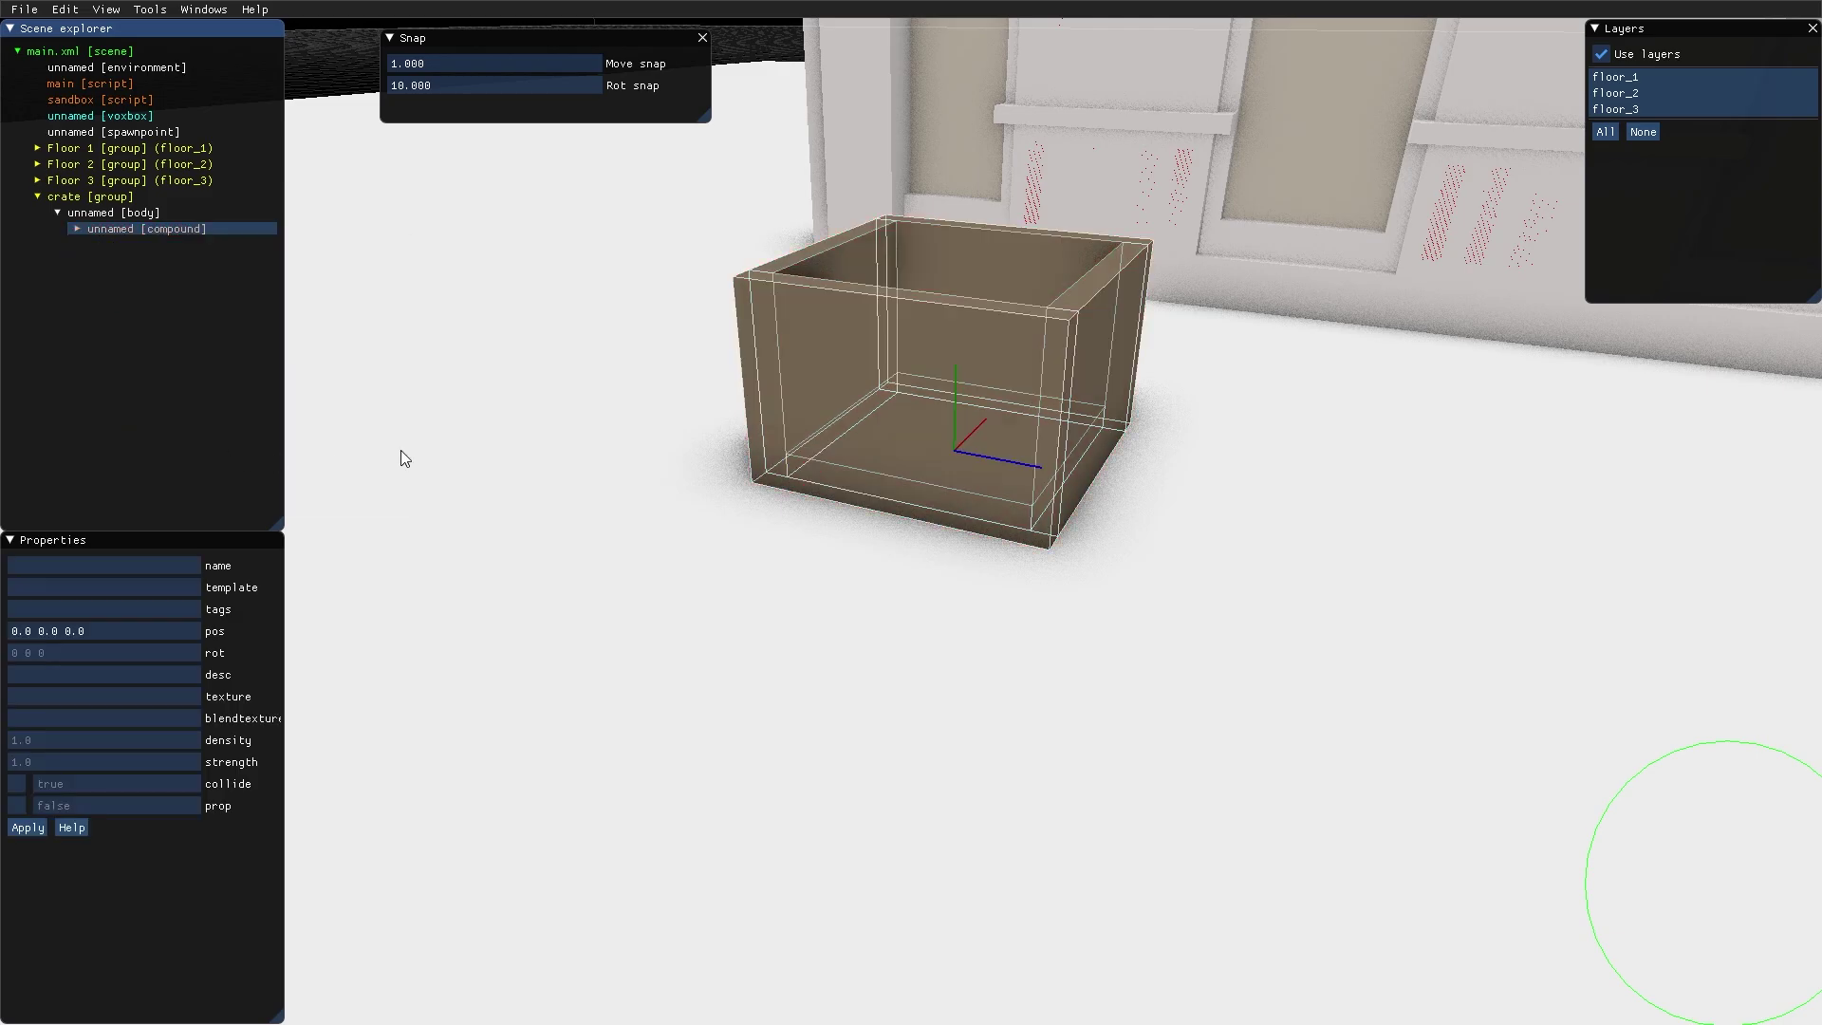
Examine the crate compound from several angles, checking how its walls and floor meet as one combined shape
{"action": "scroll", "coordinate": [760, 351], "scroll_direction": "down", "scroll_amount": 3}
{"action": "right_click_drag", "start_coordinate": [760, 351], "coordinate": [664, 367]}
{"action": "scroll", "coordinate": [818, 420], "scroll_direction": "up", "scroll_amount": 6}
{"action": "right_click_drag", "start_coordinate": [819, 420], "coordinate": [904, 402]}
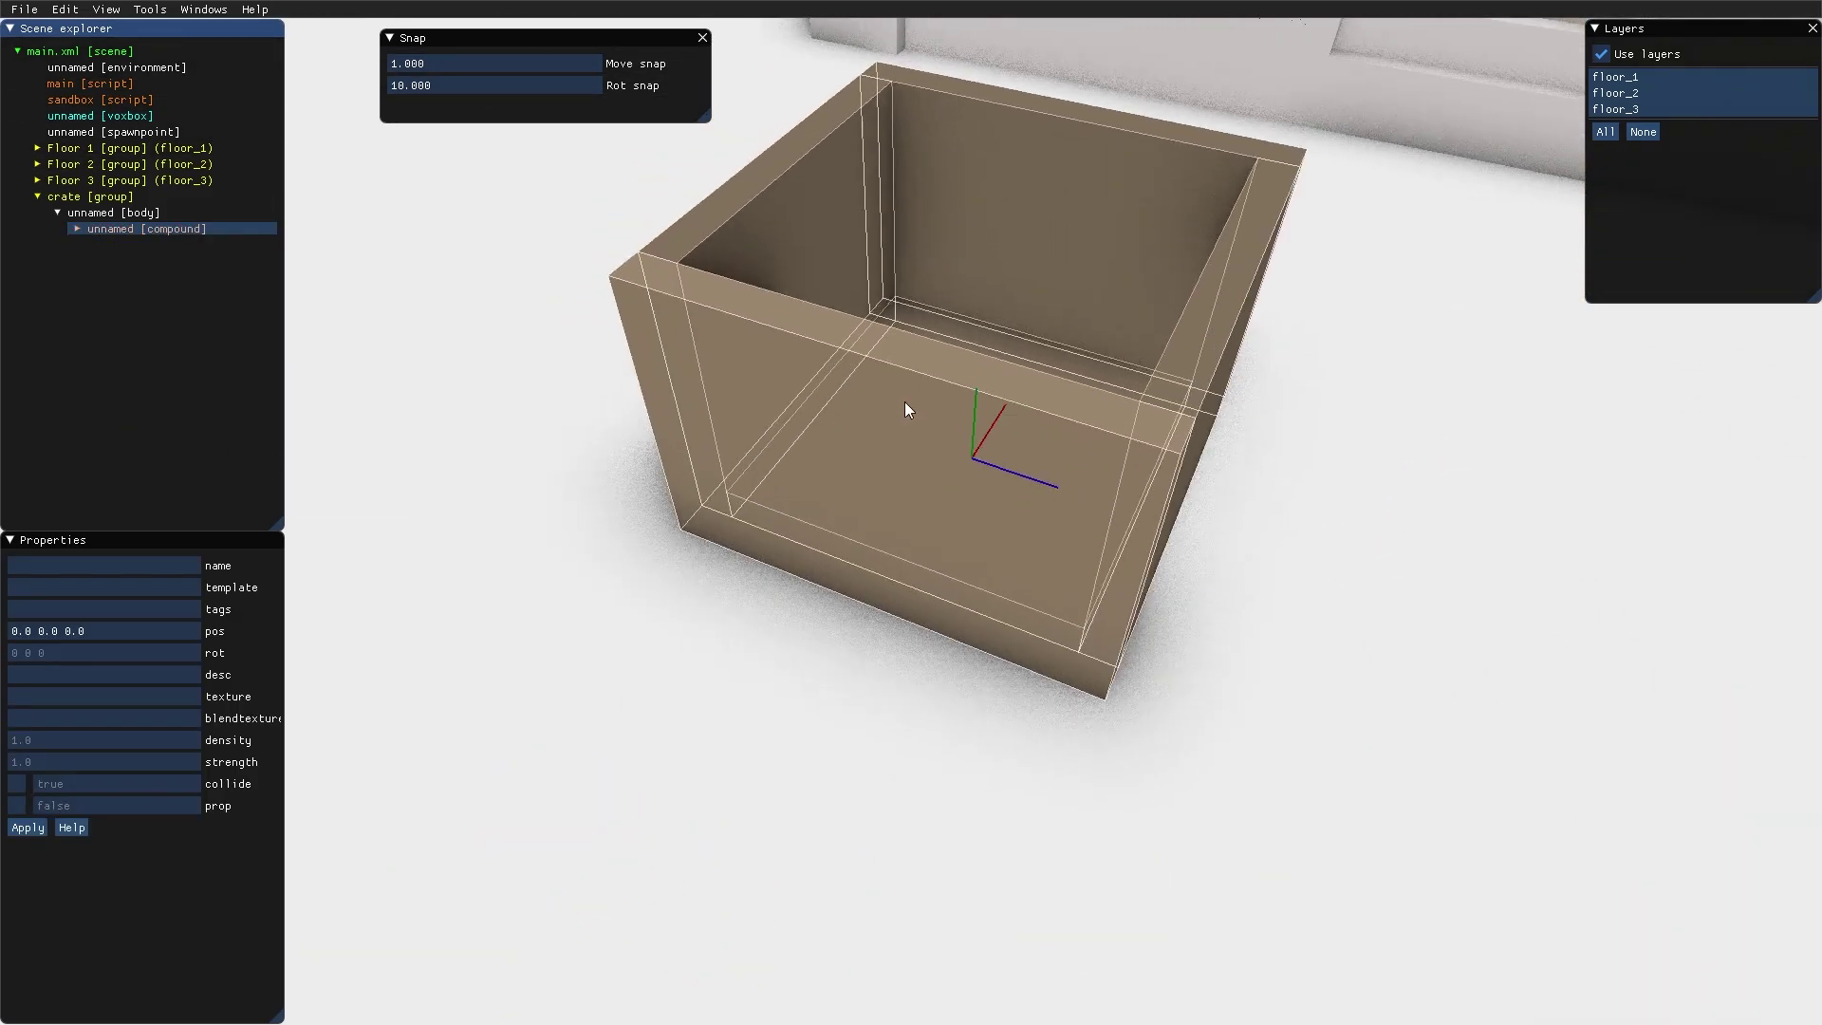
{"action": "scroll", "coordinate": [904, 400], "scroll_direction": "down", "scroll_amount": 4}
{"action": "right_click_drag", "start_coordinate": [1009, 377], "coordinate": [915, 389]}
{"action": "middle_click_drag", "start_coordinate": [917, 397], "coordinate": [1044, 272]}
{"action": "scroll", "coordinate": [911, 437], "scroll_direction": "up", "scroll_amount": 4}
{"action": "right_click_drag", "start_coordinate": [1044, 265], "coordinate": [963, 276]}
{"action": "scroll", "coordinate": [994, 359], "scroll_direction": "down", "scroll_amount": 5}
{"action": "right_click_drag", "start_coordinate": [995, 358], "coordinate": [966, 469]}
{"action": "middle_click_drag", "start_coordinate": [967, 469], "coordinate": [999, 446]}
{"action": "scroll", "coordinate": [999, 469], "scroll_direction": "up", "scroll_amount": 3}
{"action": "scroll", "coordinate": [998, 435], "scroll_direction": "up", "scroll_amount": 5}
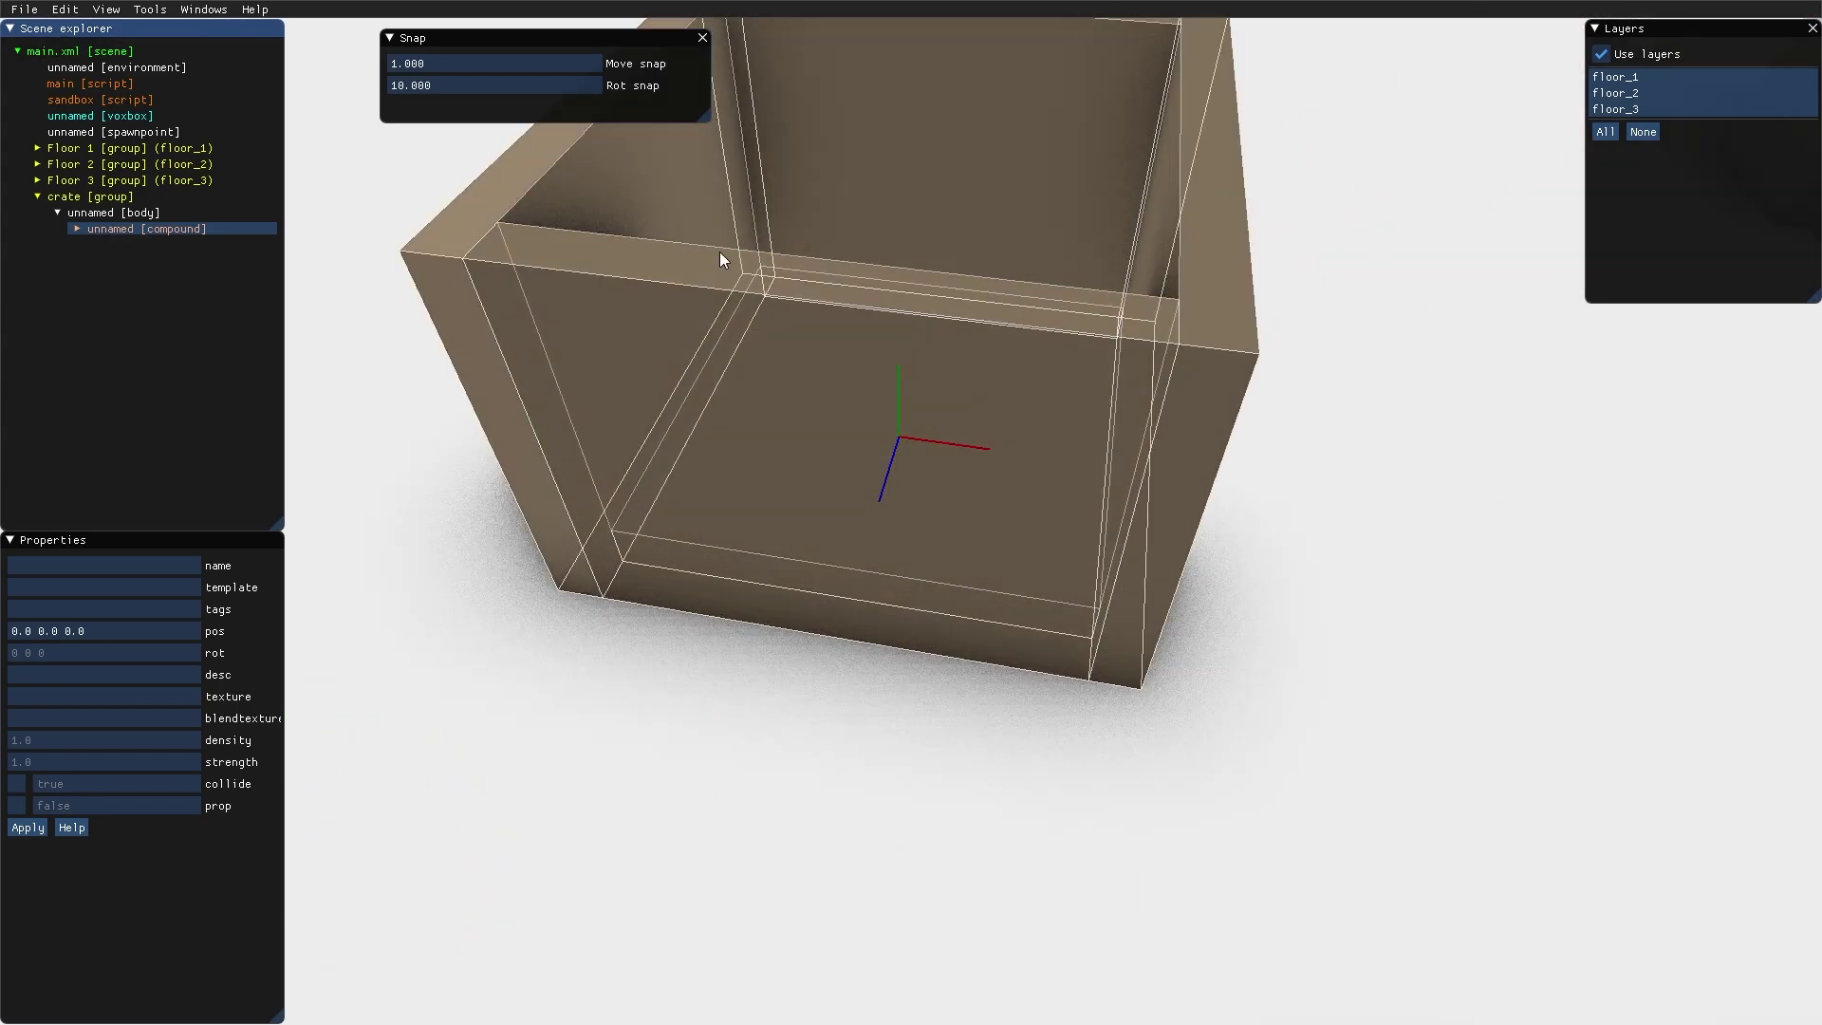
{"action": "scroll", "coordinate": [918, 207], "scroll_direction": "down", "scroll_amount": 5}
{"action": "right_click_drag", "start_coordinate": [919, 207], "coordinate": [978, 220]}
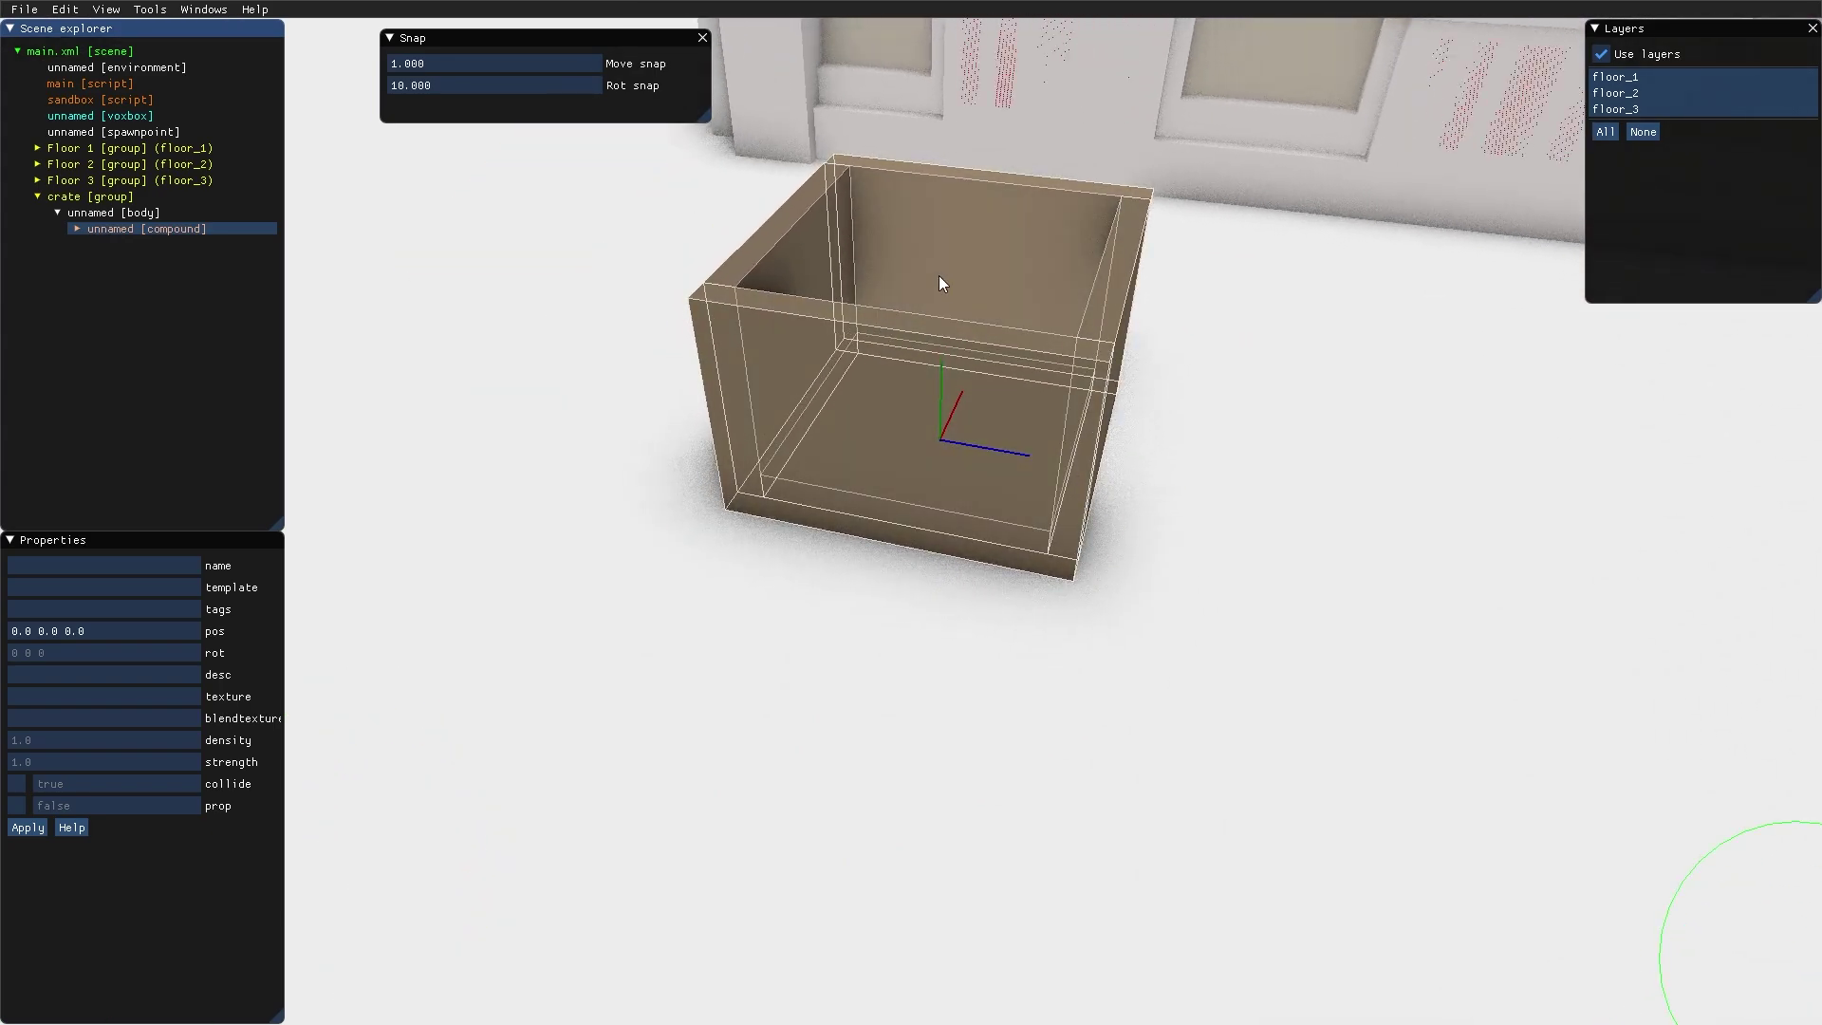
{"action": "scroll", "coordinate": [1022, 296], "scroll_direction": "down", "scroll_amount": 4}
{"action": "middle_click_drag", "start_coordinate": [780, 436], "coordinate": [936, 438]}
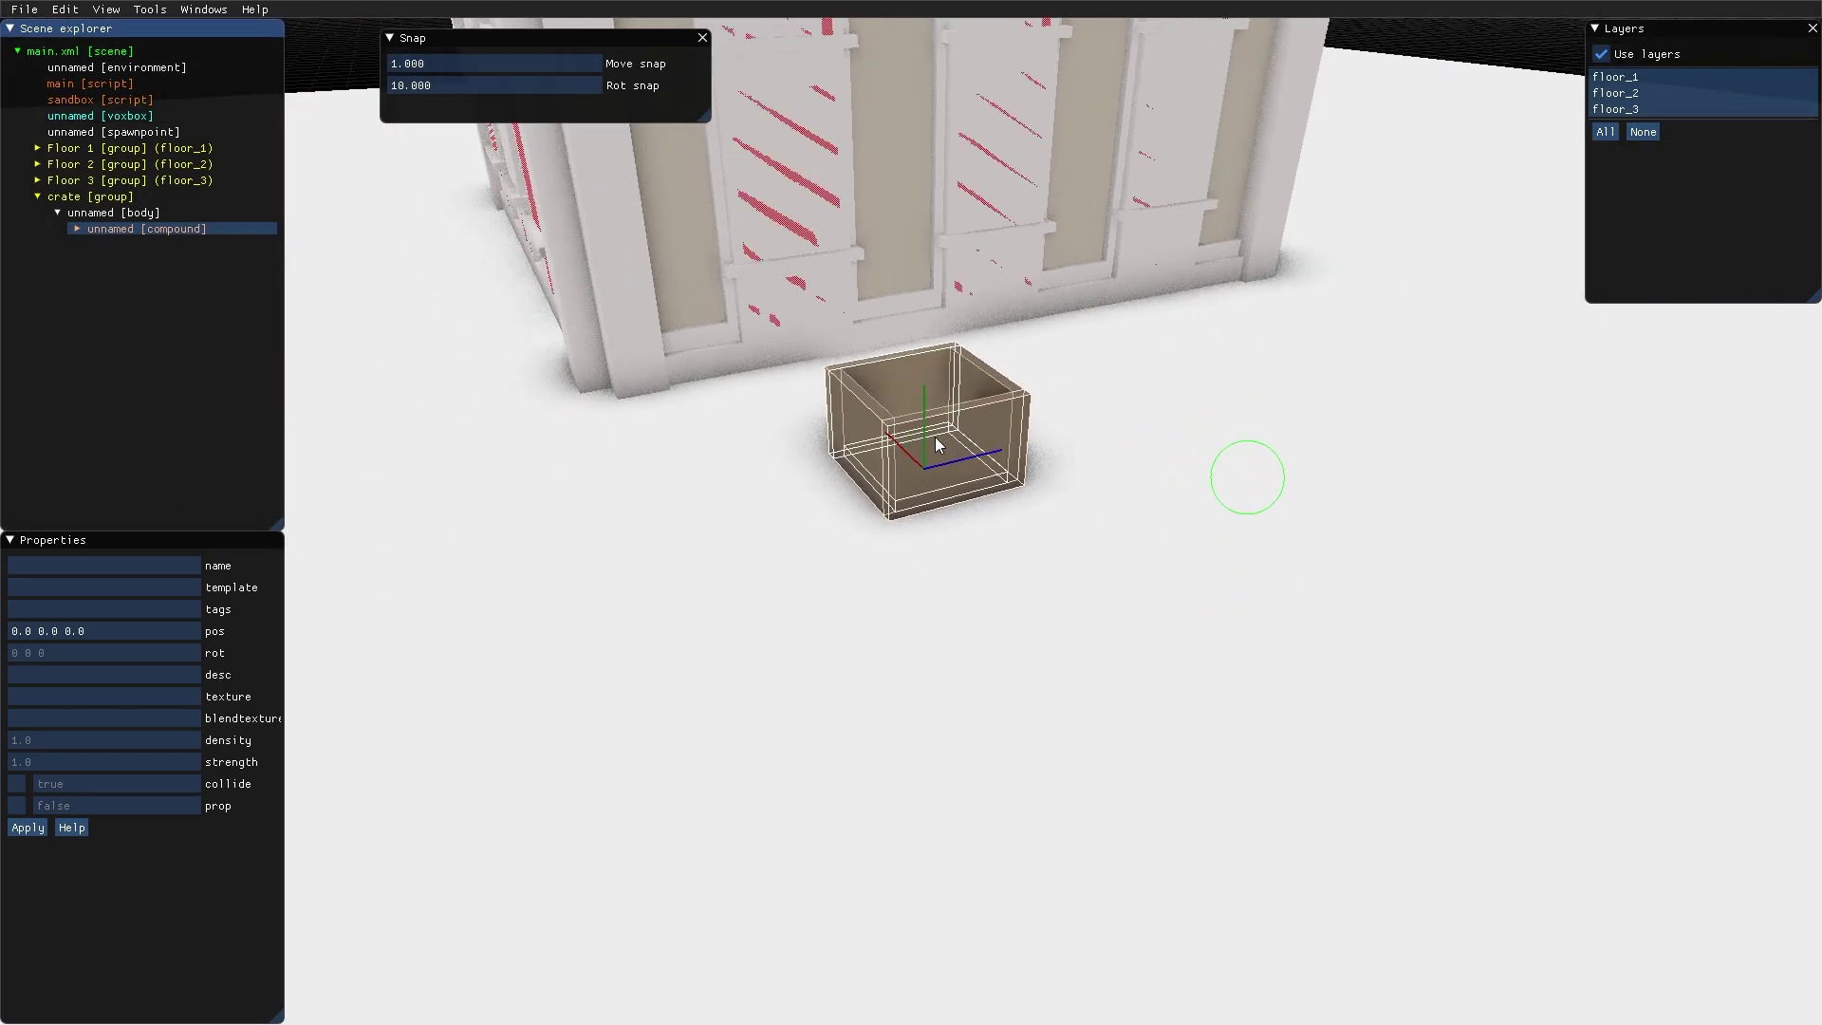
{"action": "scroll", "coordinate": [952, 453], "scroll_direction": "up", "scroll_amount": 3}
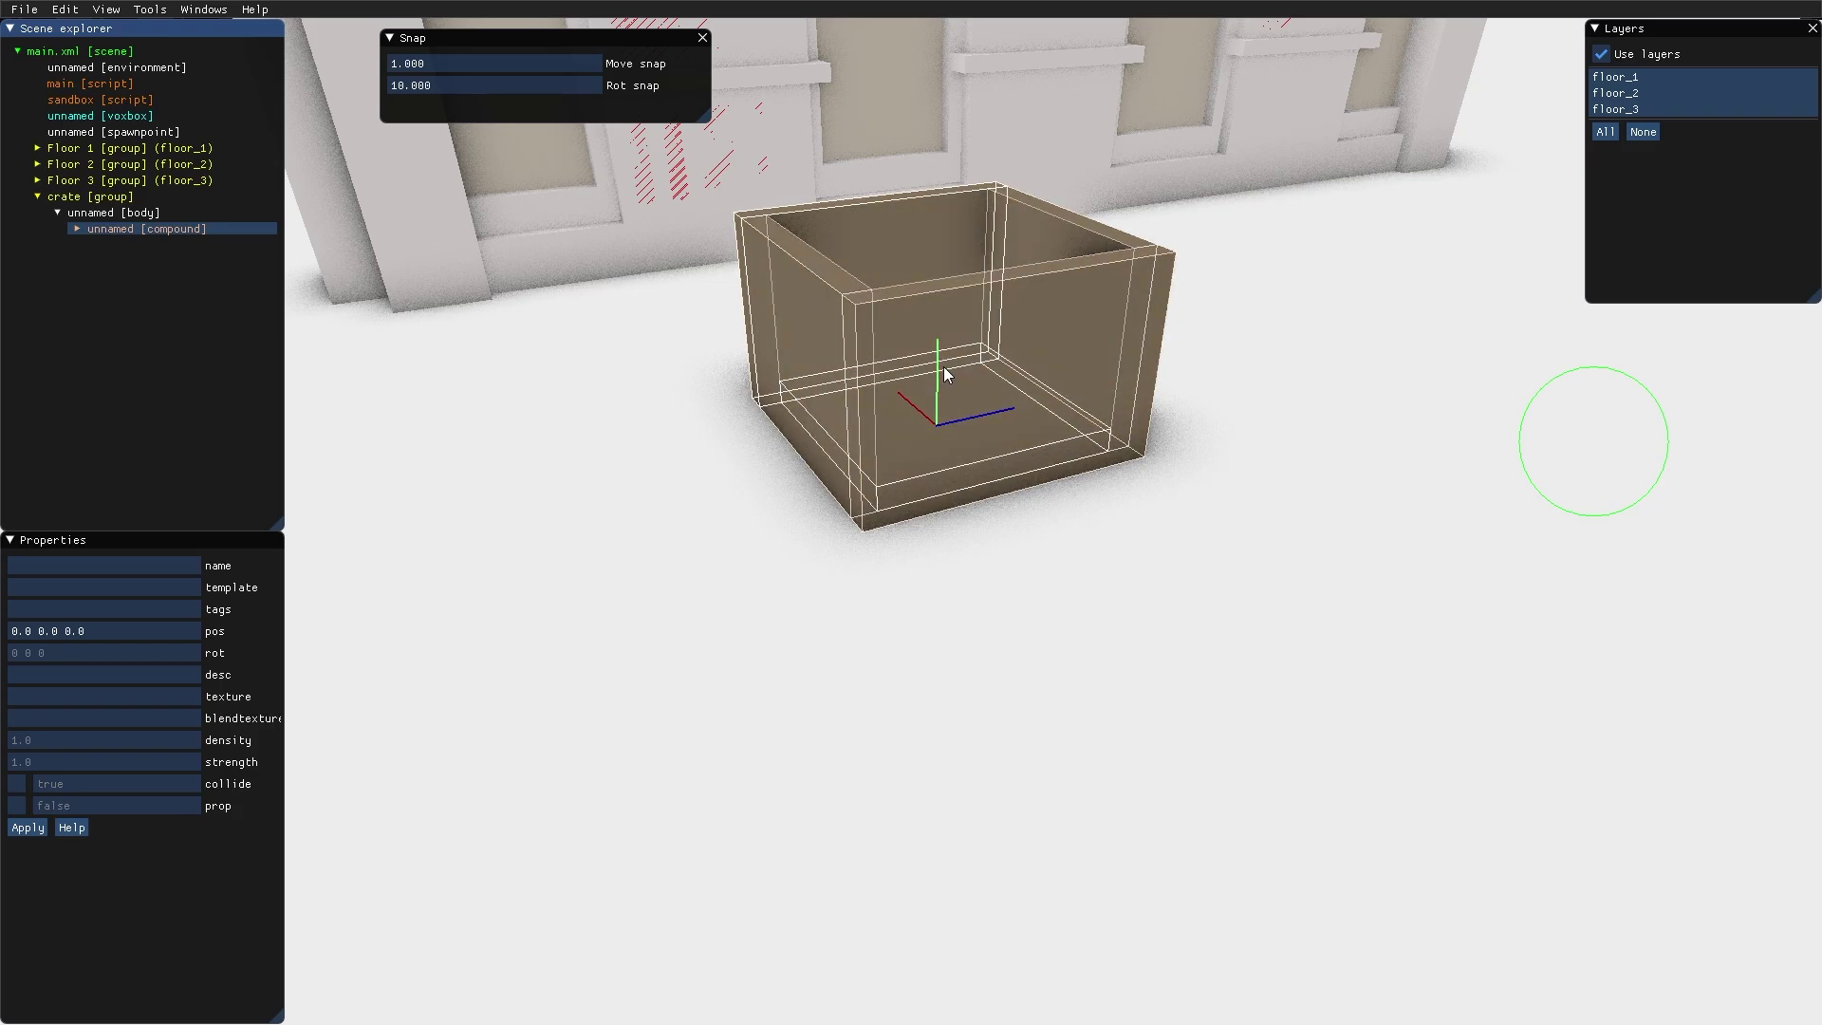
Deselect the crate compound and look over the whole building with the crate beside it
{"action": "key", "text": "Escape"}
{"action": "middle_click_drag", "start_coordinate": [943, 374], "coordinate": [942, 474]}
{"action": "scroll", "coordinate": [941, 474], "scroll_direction": "down", "scroll_amount": 10}
{"action": "scroll", "coordinate": [946, 513], "scroll_direction": "up", "scroll_amount": 5}
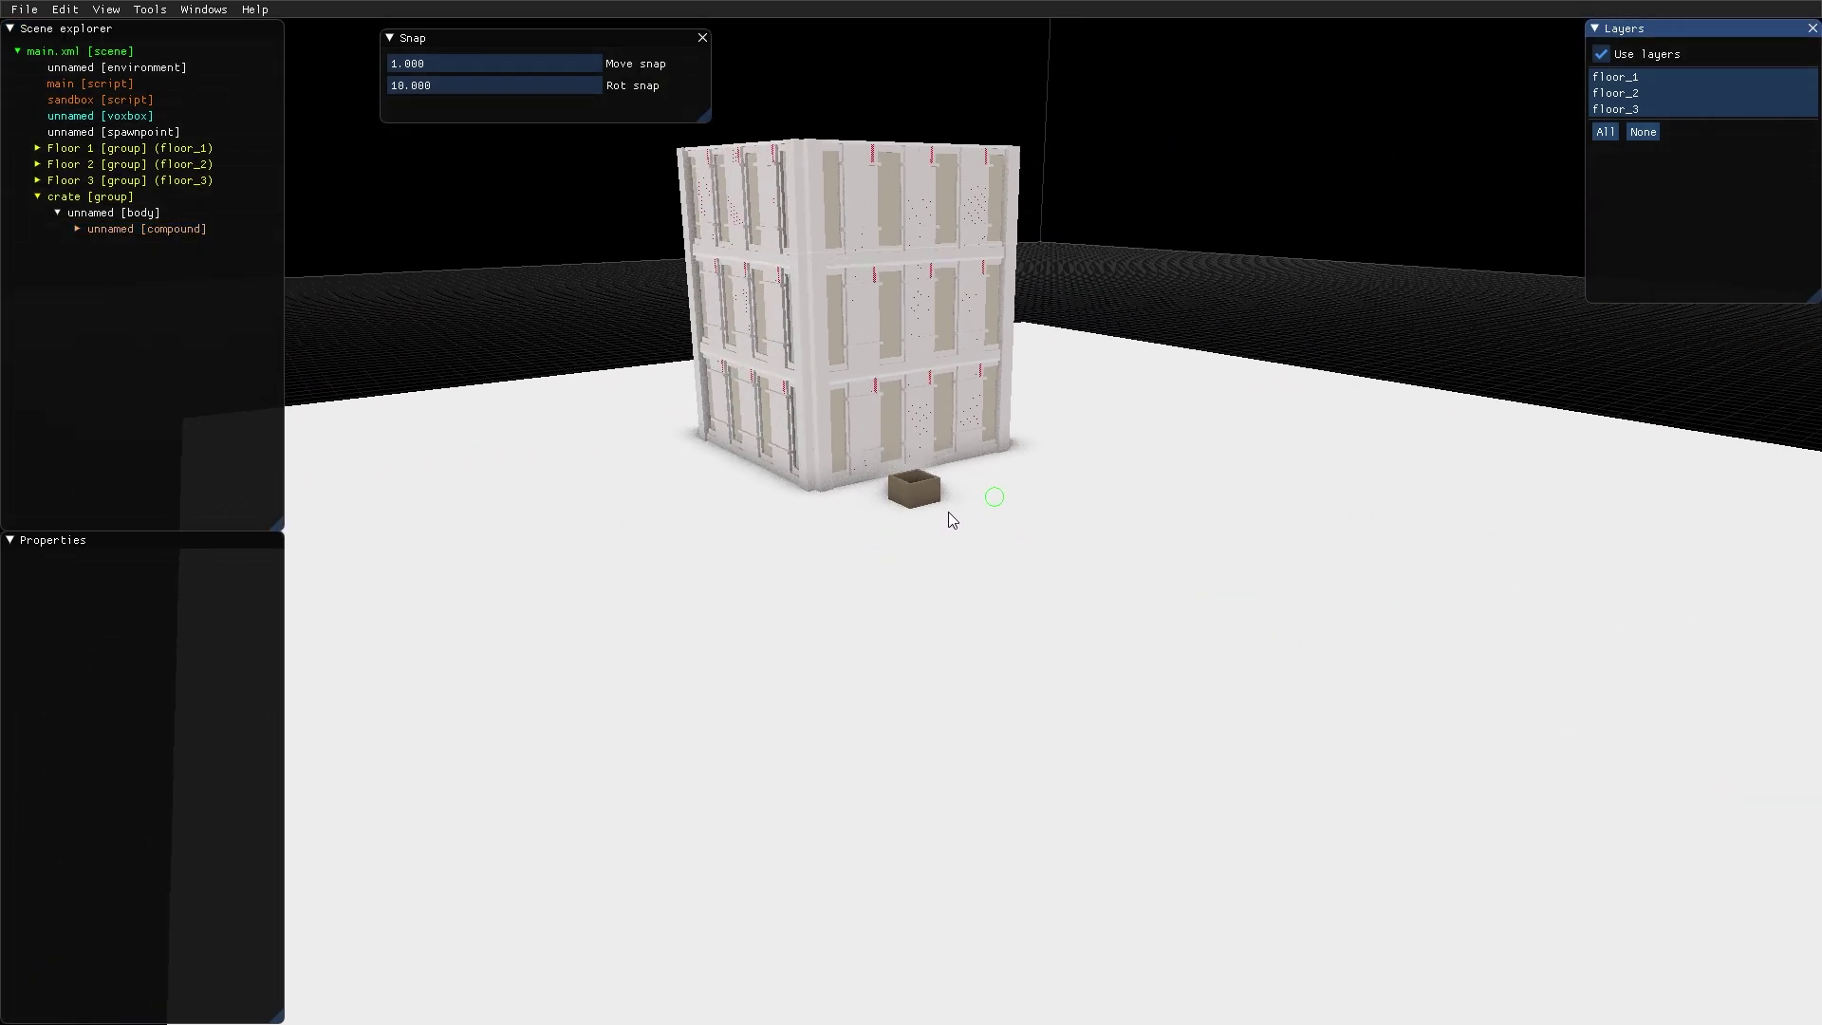